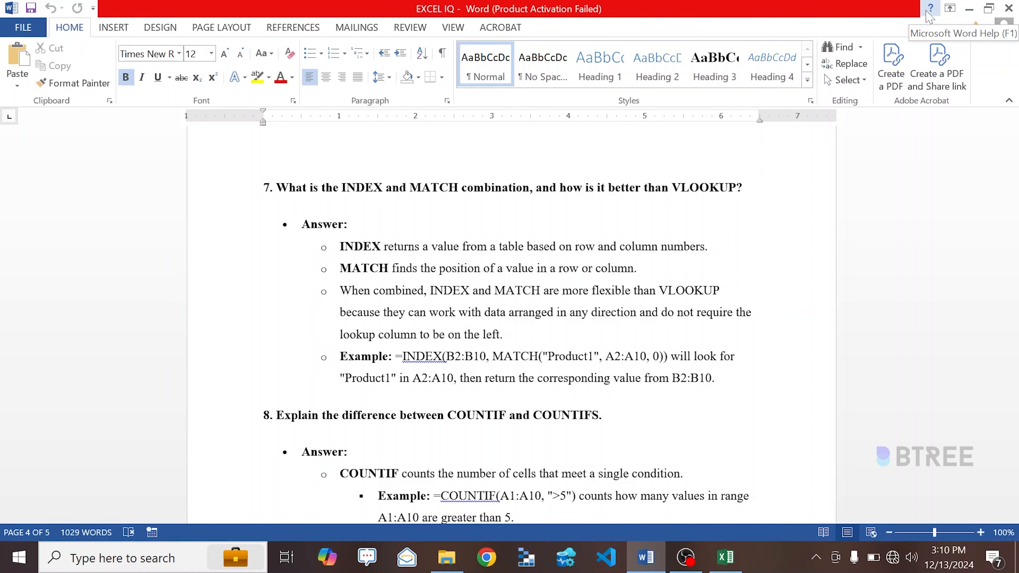
Switch to the iq excel workbook in Excel and label cell C43 as 7Q
key("alt+Tab")
key("Tab")
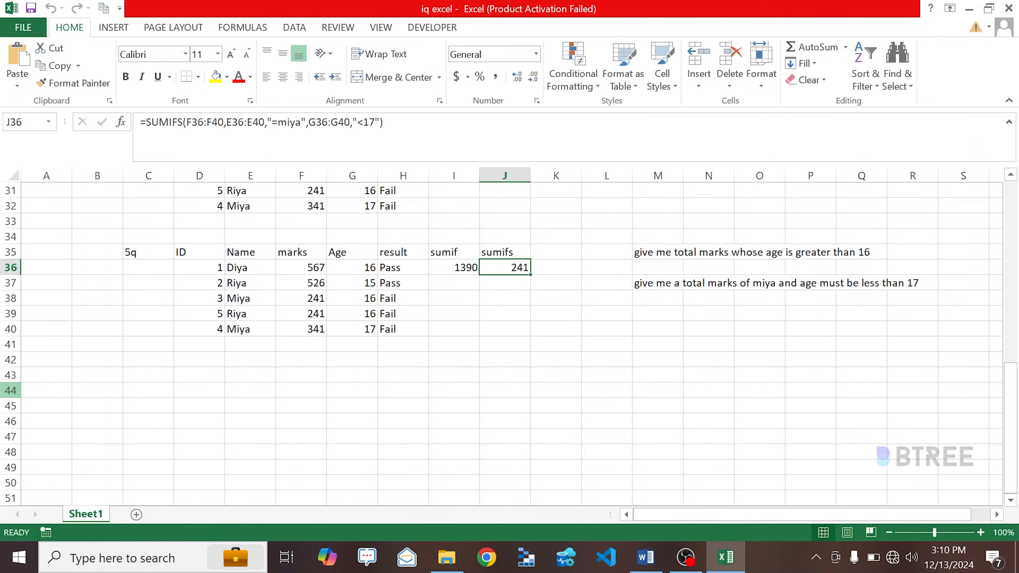
left_click(148, 361)
key("Down")
key("Down")
key("Down")
key("Down")
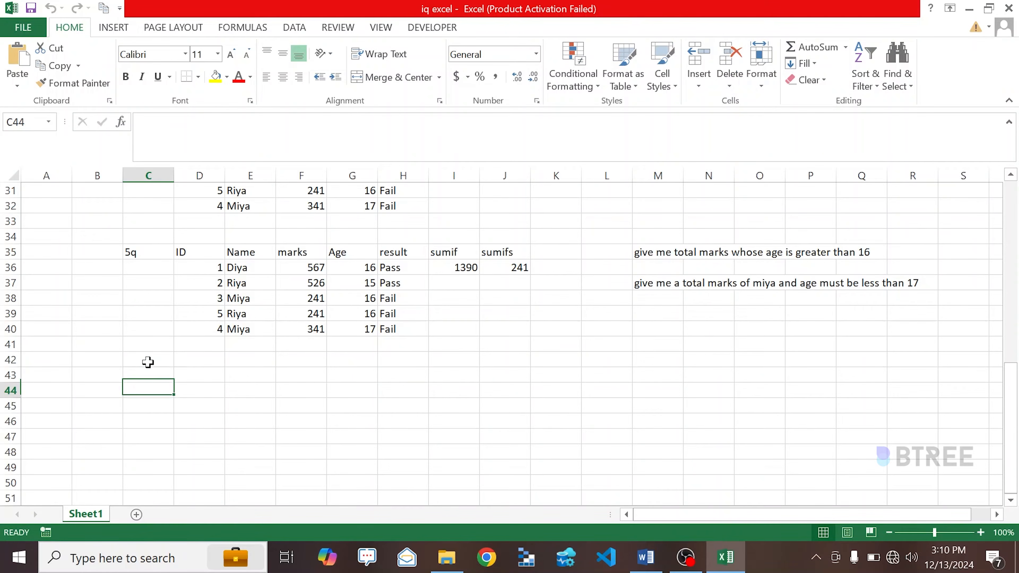
left_click(138, 378)
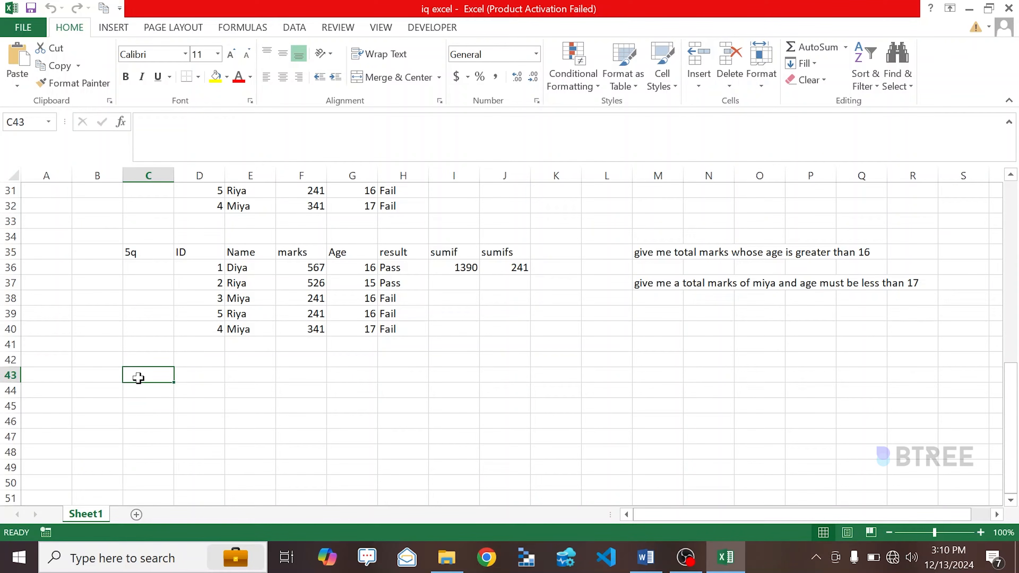
type("70")
key("Return")
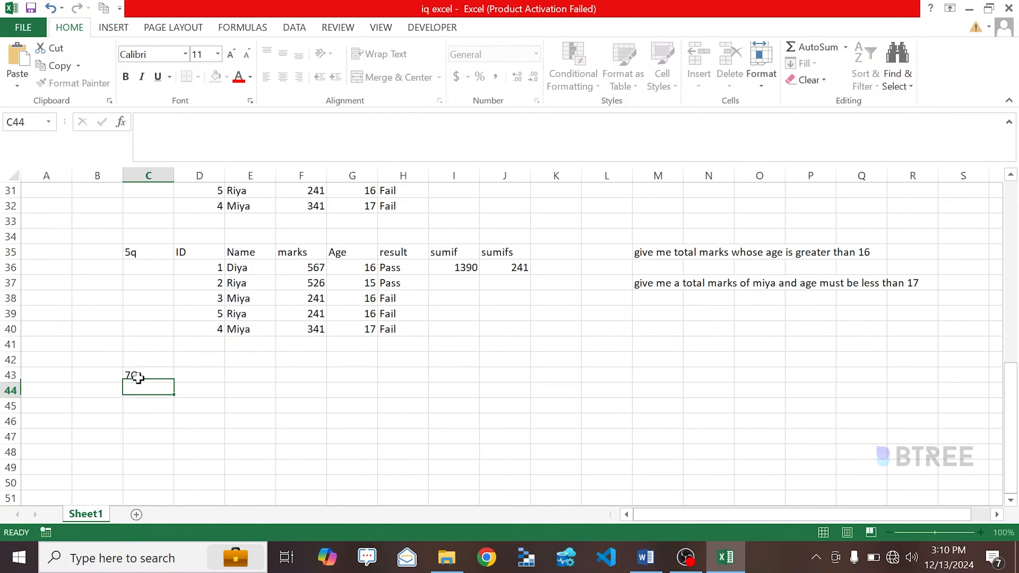
Enter the table headers product, price, sales and stocks in cells D44 to G44
key("Right")
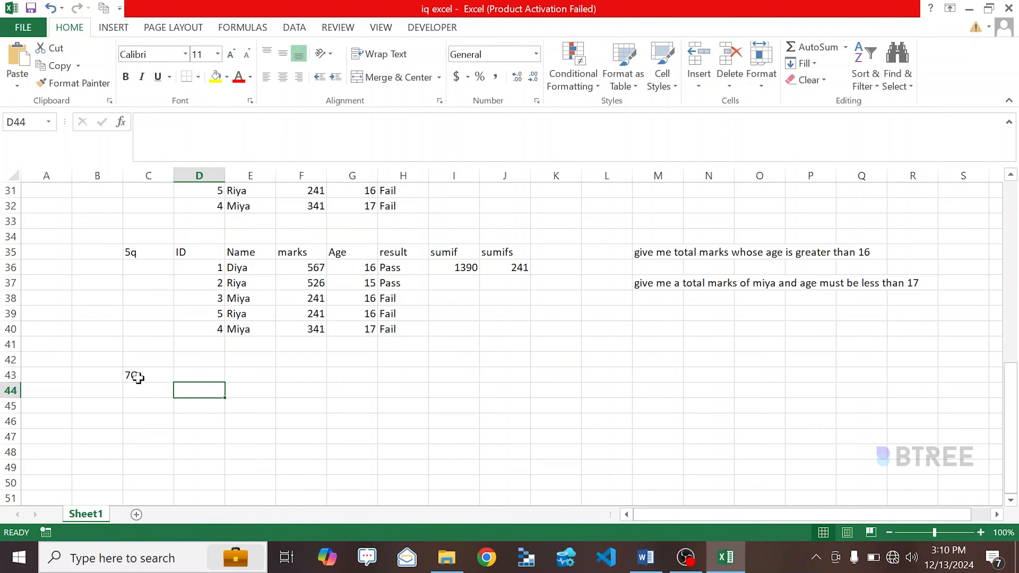
key("Right")
key("Left")
type("product")
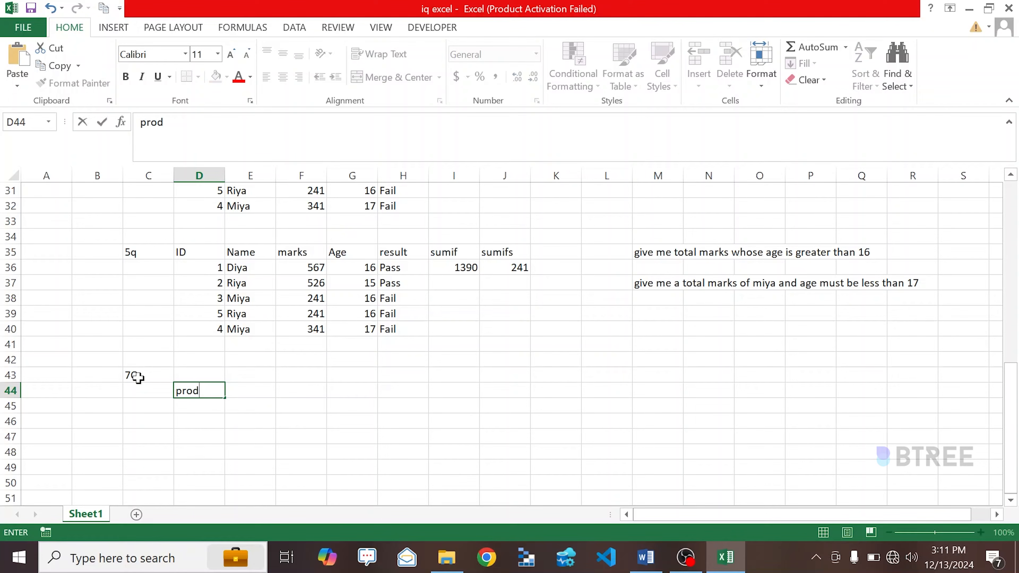
key("Right")
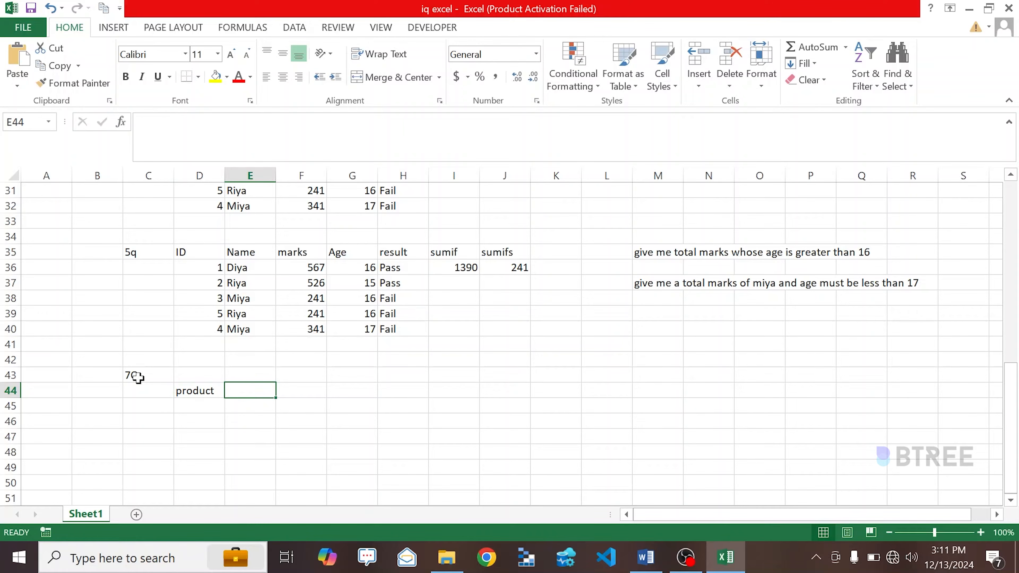
type("price")
key("Right")
type("sales")
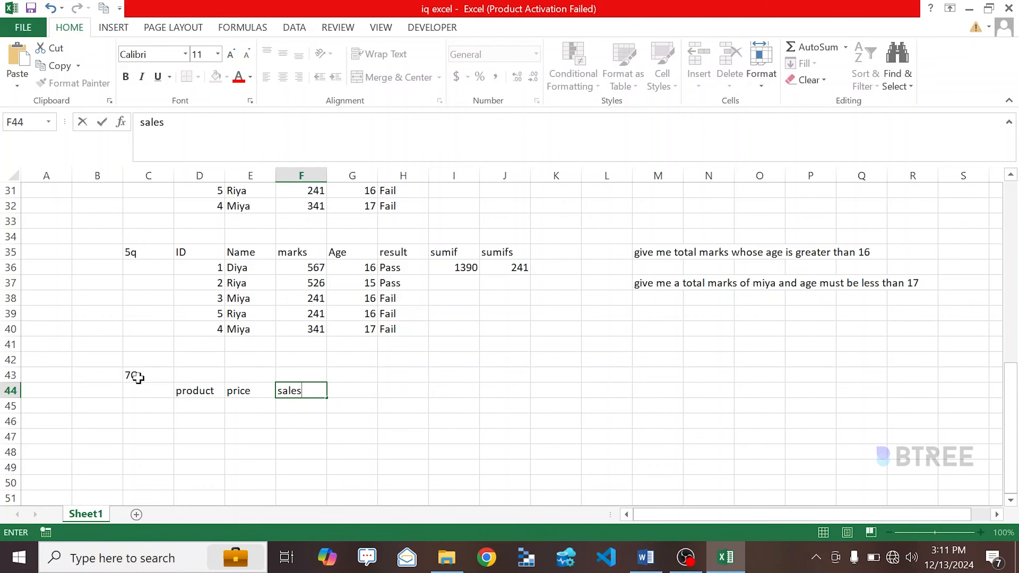
key("Right")
type("st")
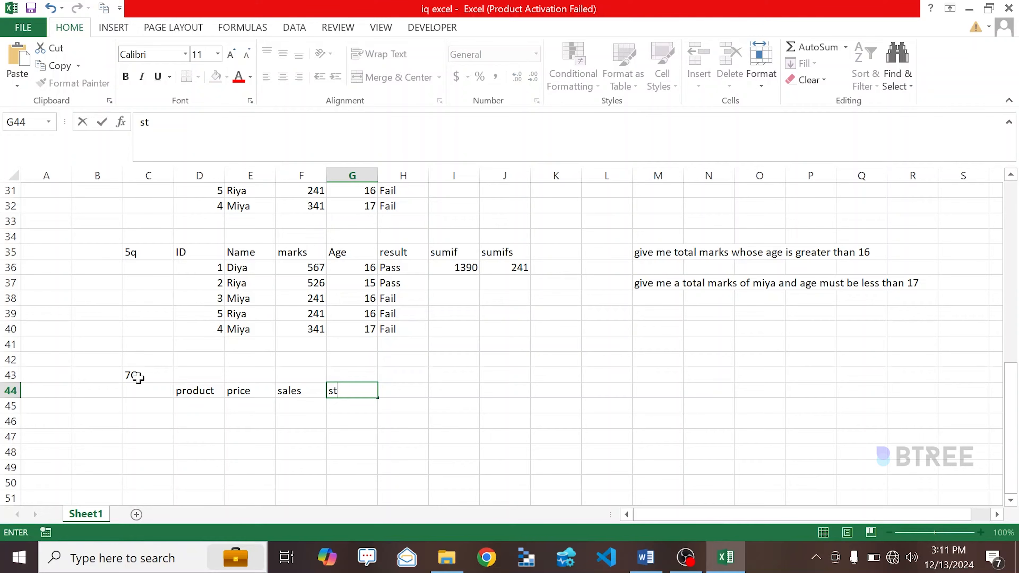
type("ocks")
key("ctrl+Return")
List the products table, chair, ac and TV in cells D45 to D48 under the product header
key("Return")
type("table")
key("Return")
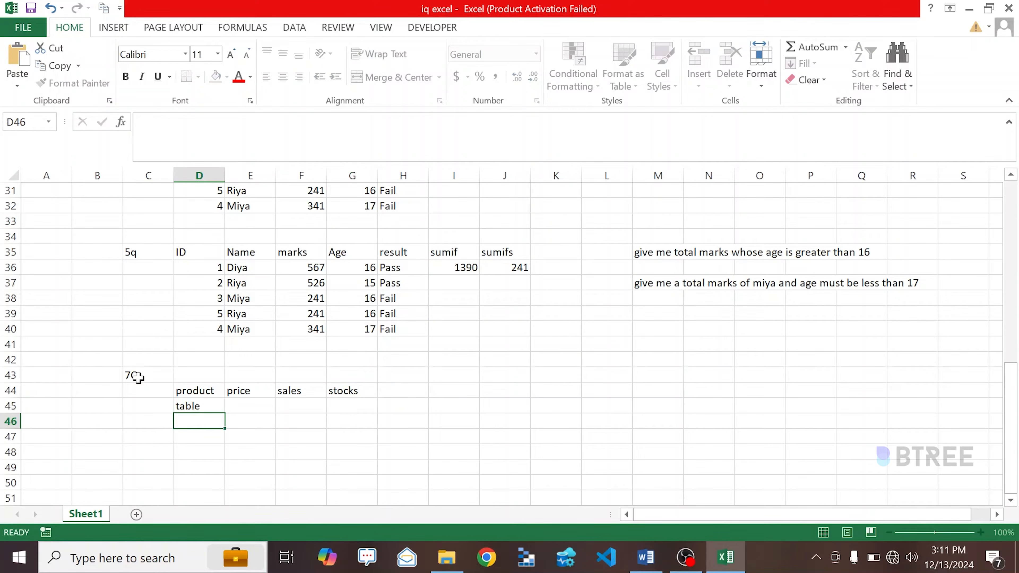
type("chair")
key("Return")
type("ac")
key("Return")
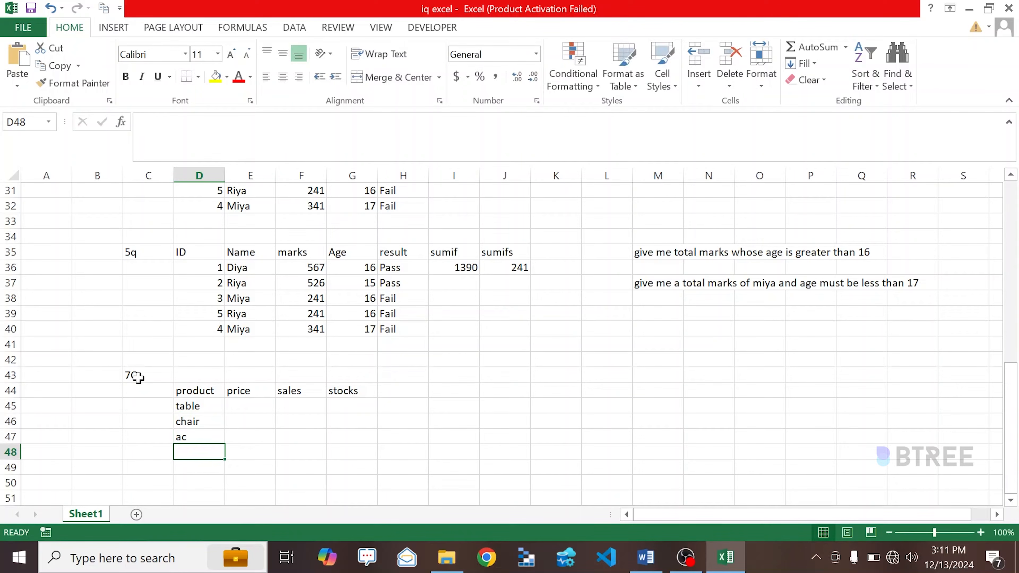
type("TV")
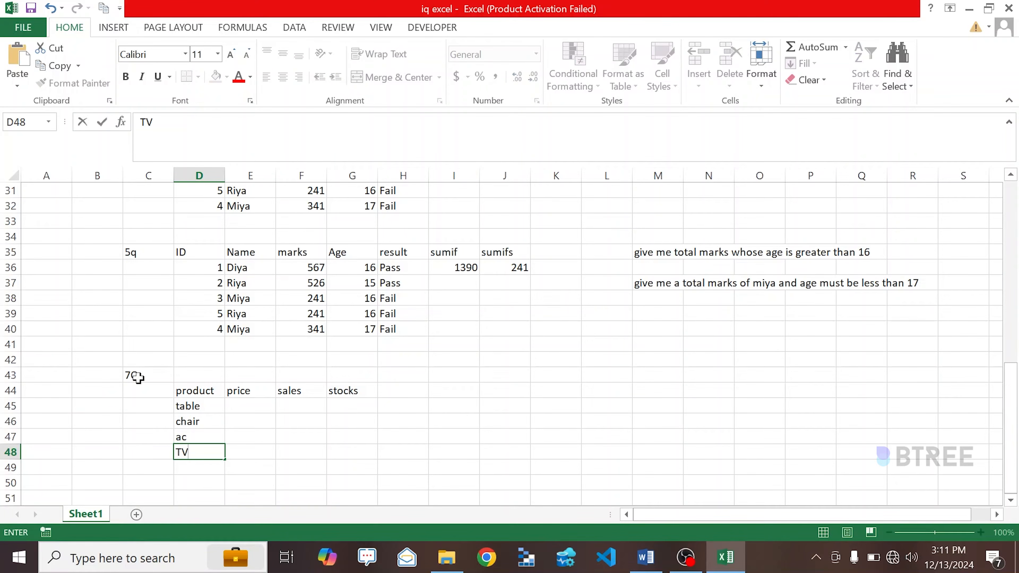
key("Return")
Add the products Dinning and Kitchen set in cells D49 and D50
type("Dinning tab")
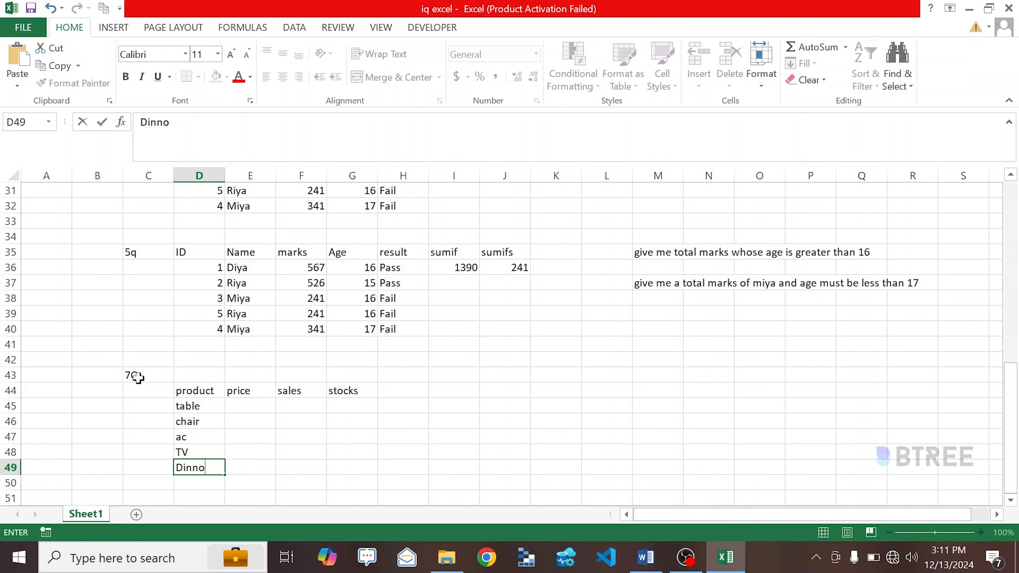
key("BackSpace")
key("BackSpace")
key("BackSpace")
key("BackSpace")
key("Return")
type("Kitche")
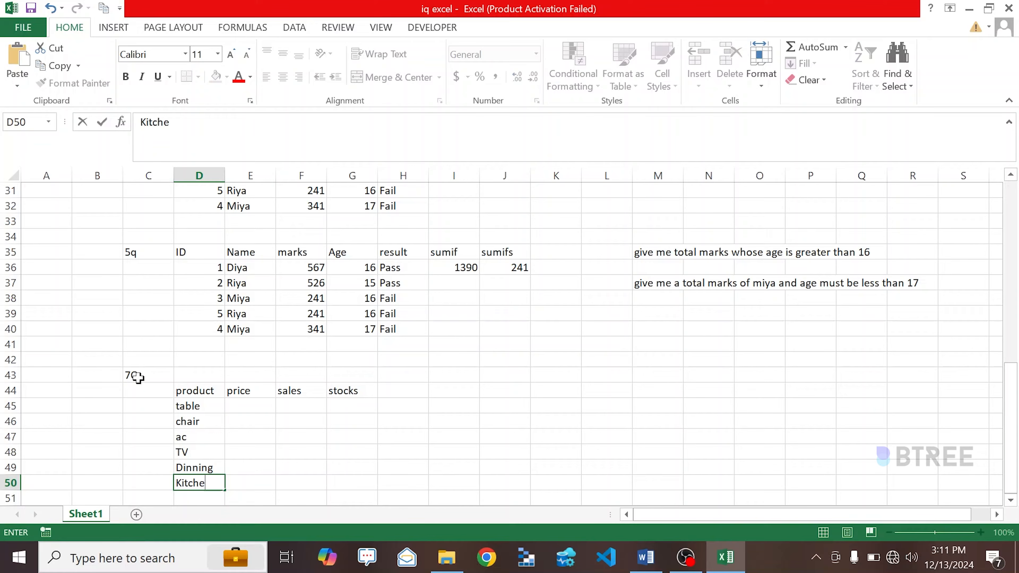
type("n set")
key("Return")
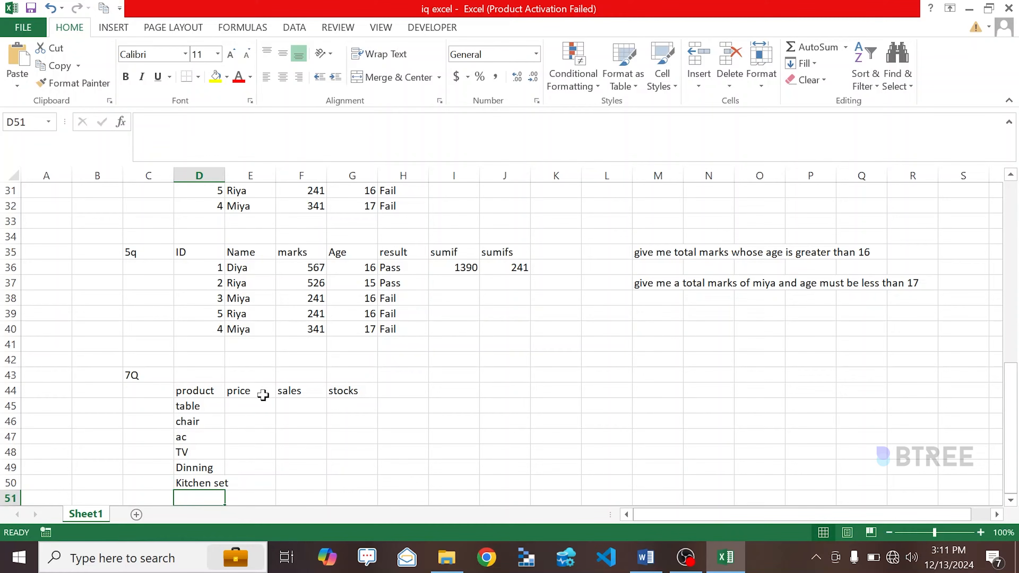
Enter the prices 3000 for table, 250 for chair and 45000 for ac in cells E45 to E47
scroll(255, 405, "down", 10)
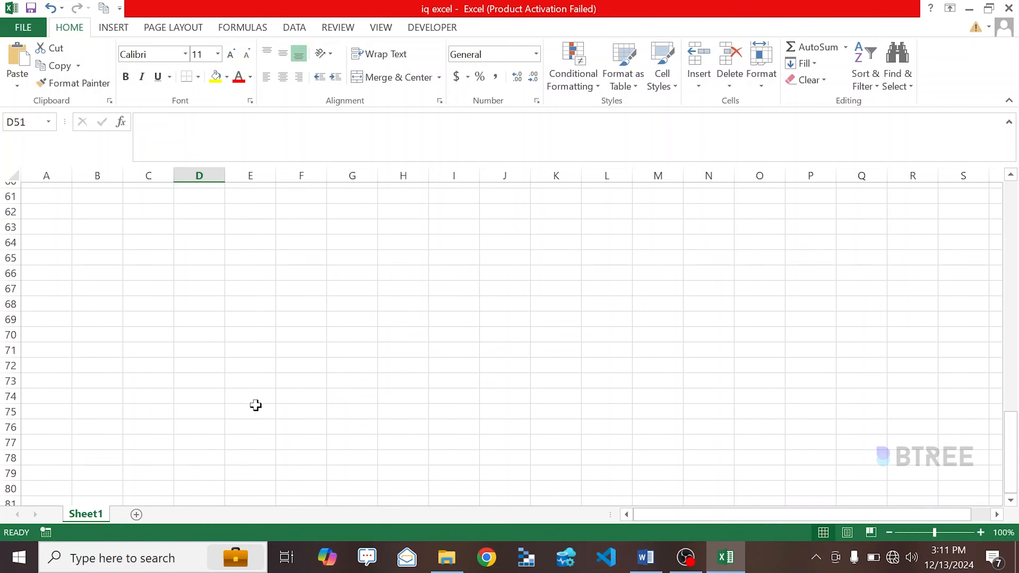
scroll(256, 406, "up", 6)
left_click(250, 206)
type("3000")
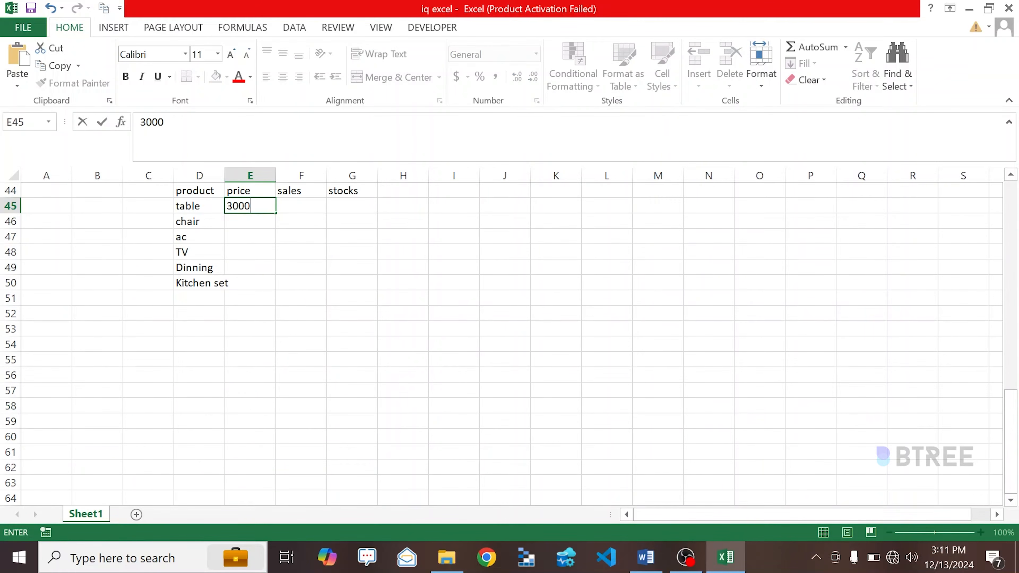
key("Return")
type("250")
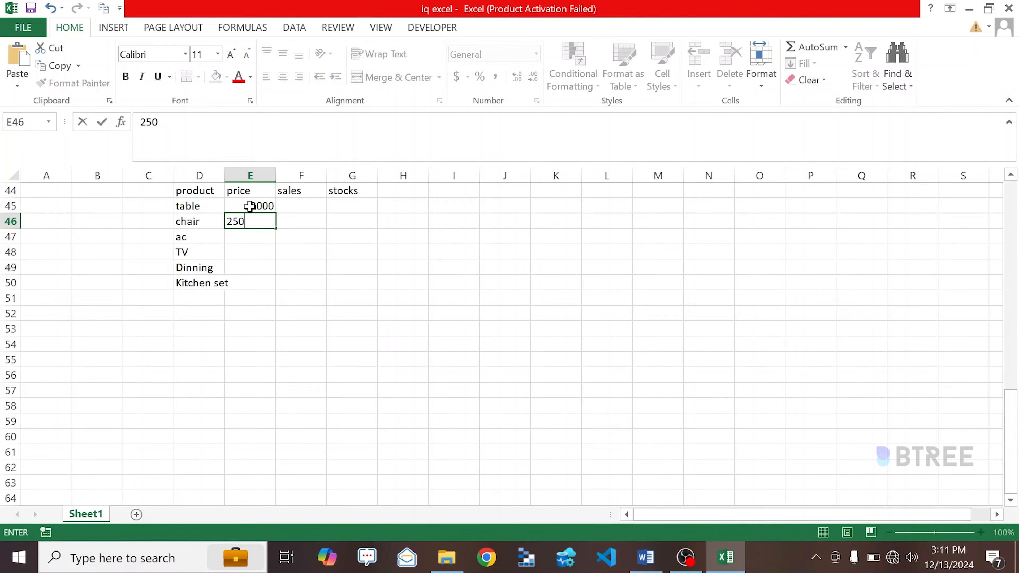
key("Return")
type("450000")
key("BackSpace")
key("Return")
Enter the prices 34000 for TV, 2500 for Dinning and 1300 for Kitchen set in cells E48 to E50
type("34000")
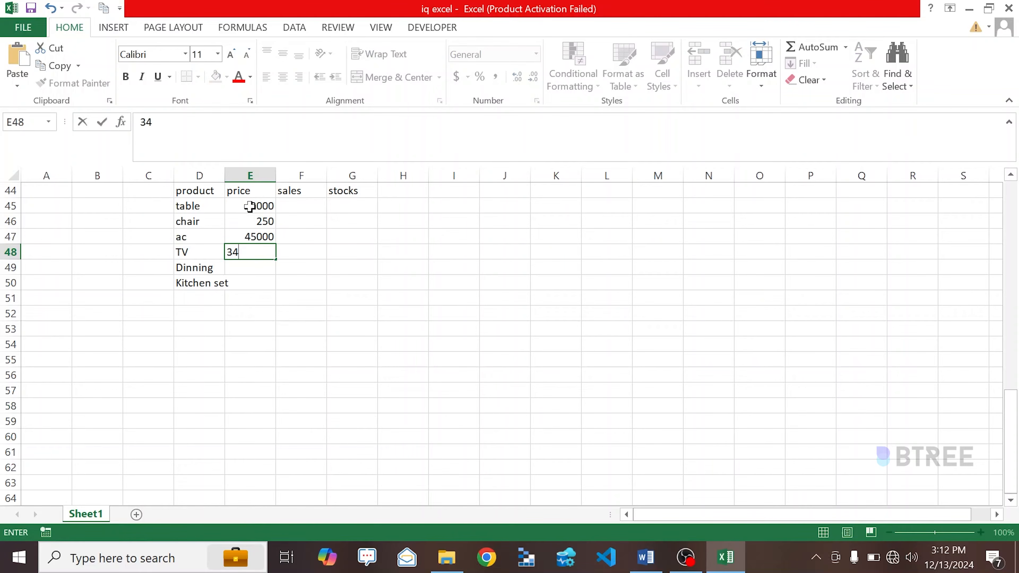
key("Return")
type("2500")
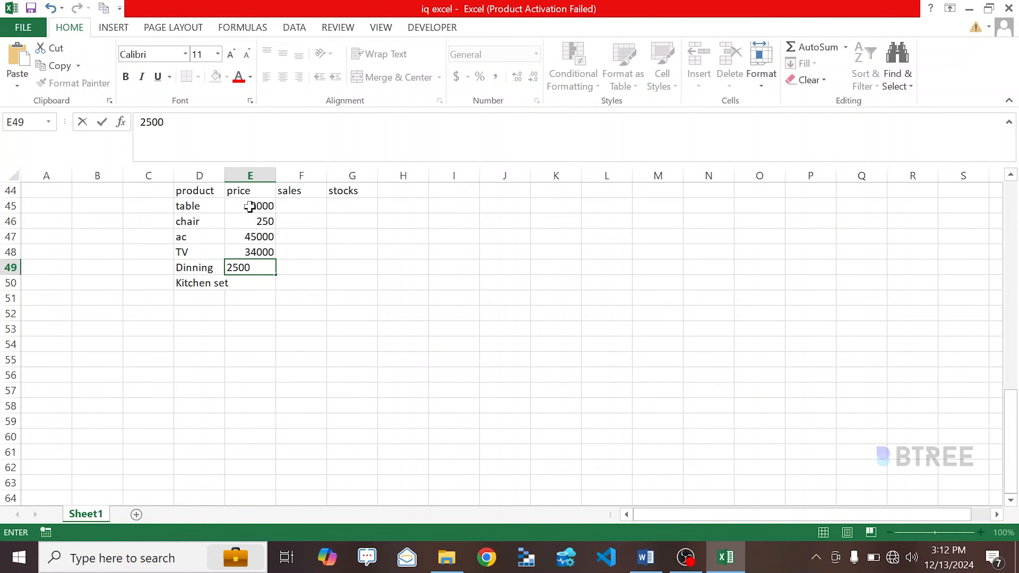
key("Return")
type("1300")
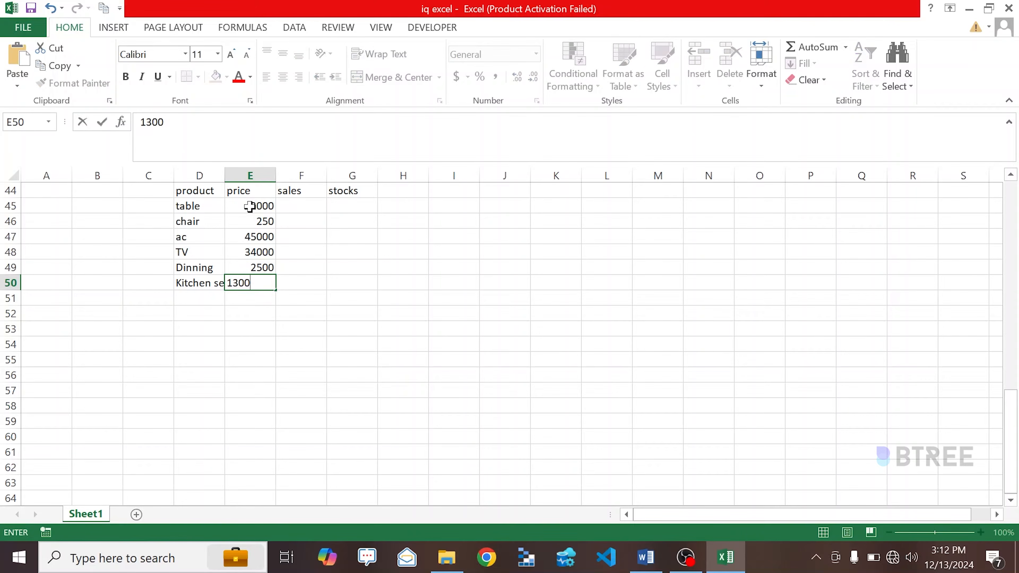
key("Return")
Enter the sales figures 1300 for Kitchen set, 10000 for Dinning and 68000 for TV in column F
key("Up")
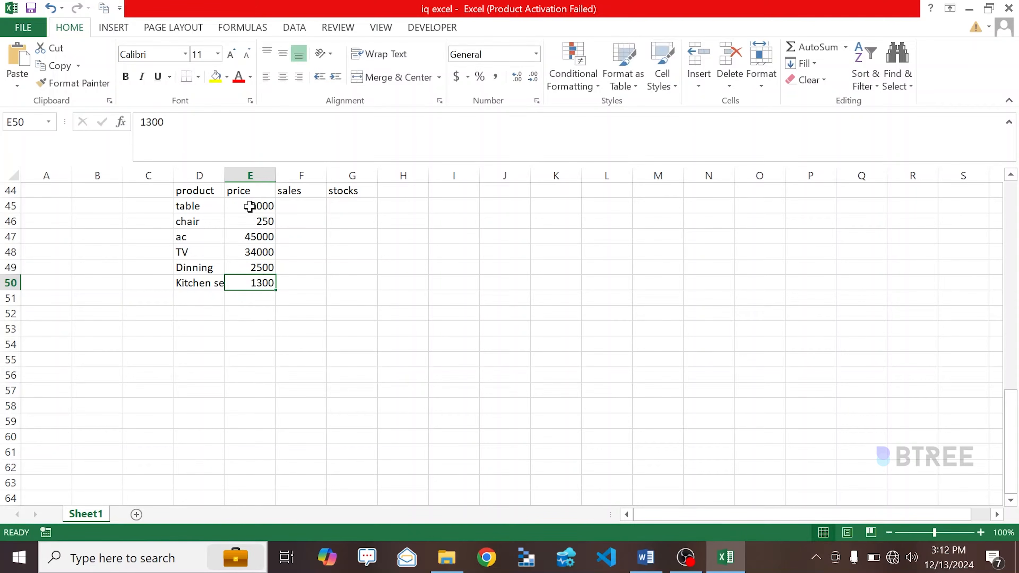
key("Right")
type("1")
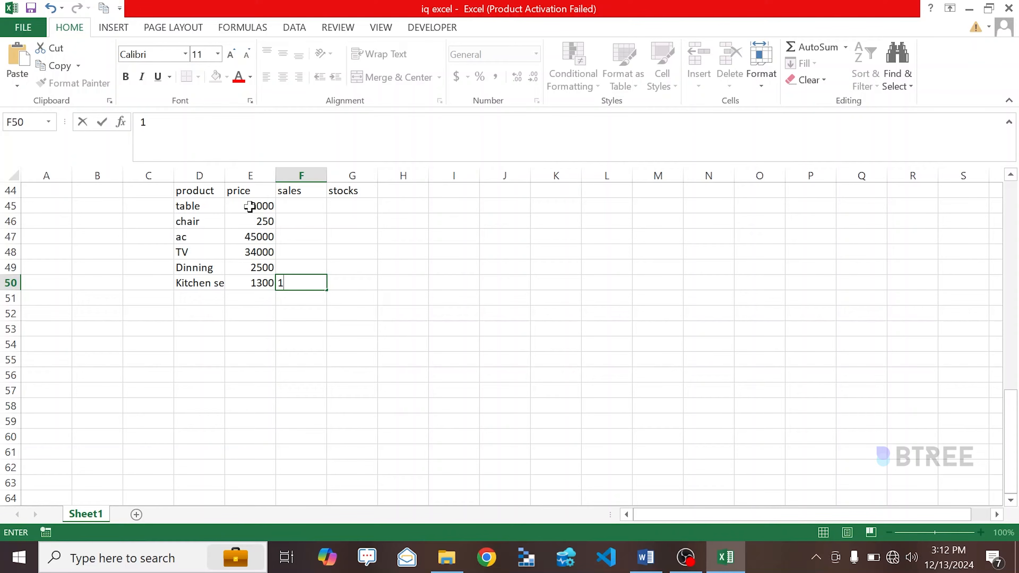
type("300")
key("Up")
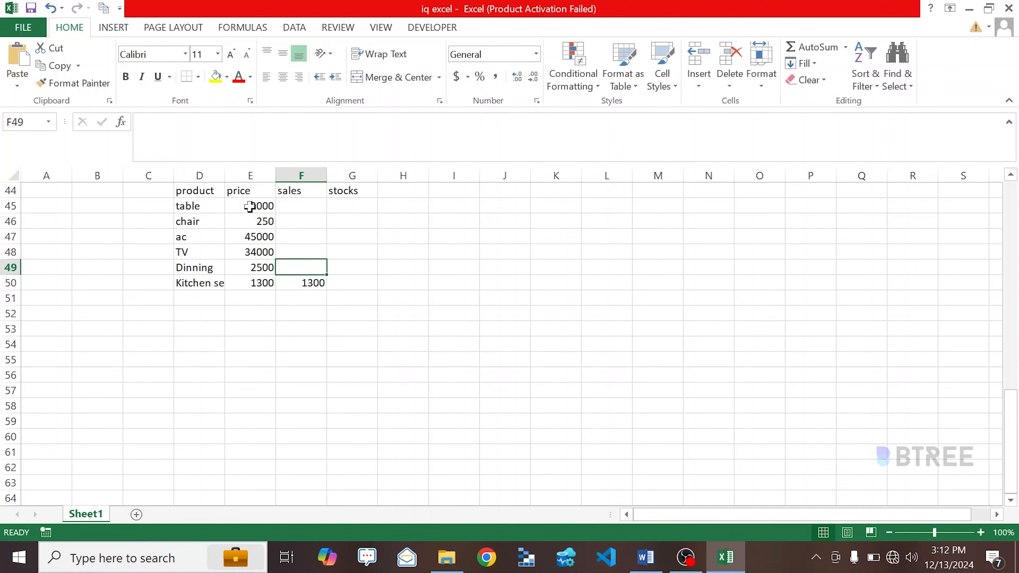
type("10000")
key("Up")
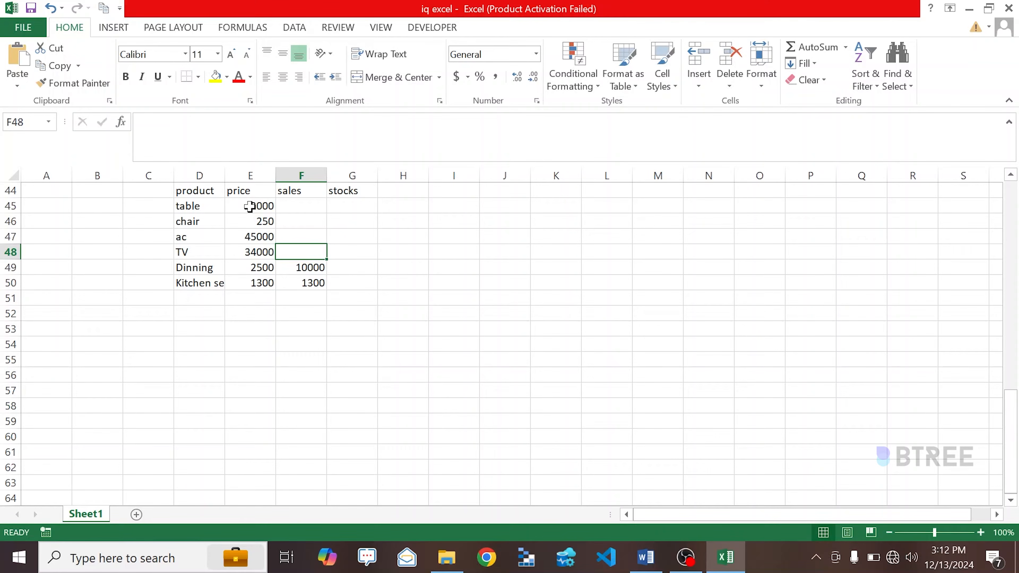
type("68000")
key("Up")
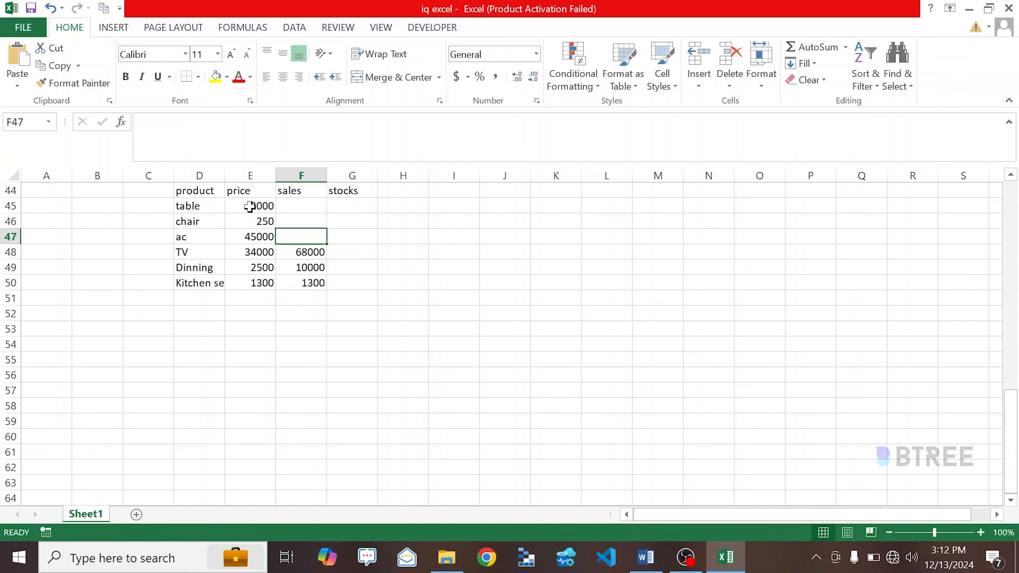
Enter the sales figures 900000 for ac, 5000 for chair and 12000 for table in column F
type("900000")
key("Up")
type("5000")
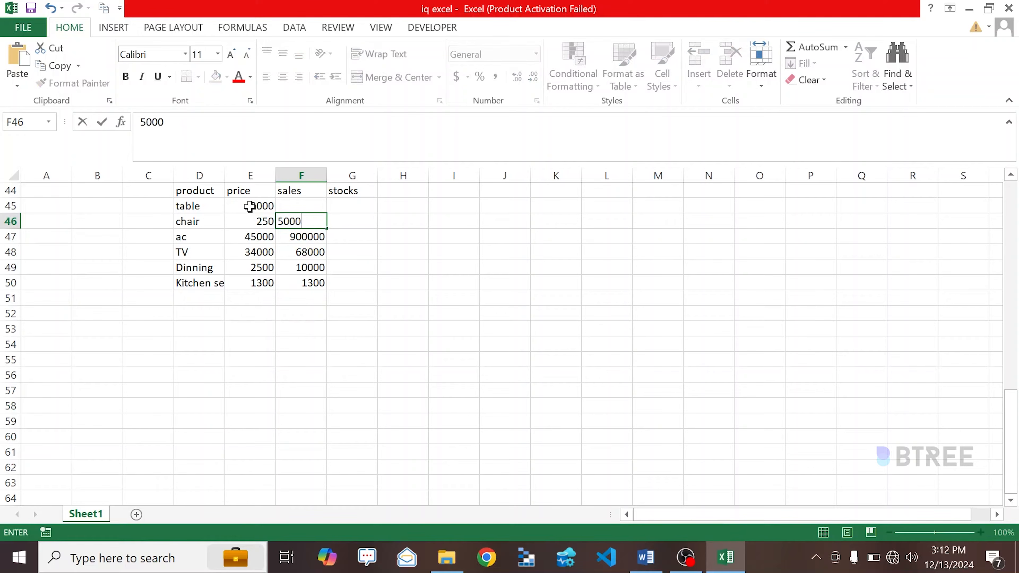
key("Up")
type("12000")
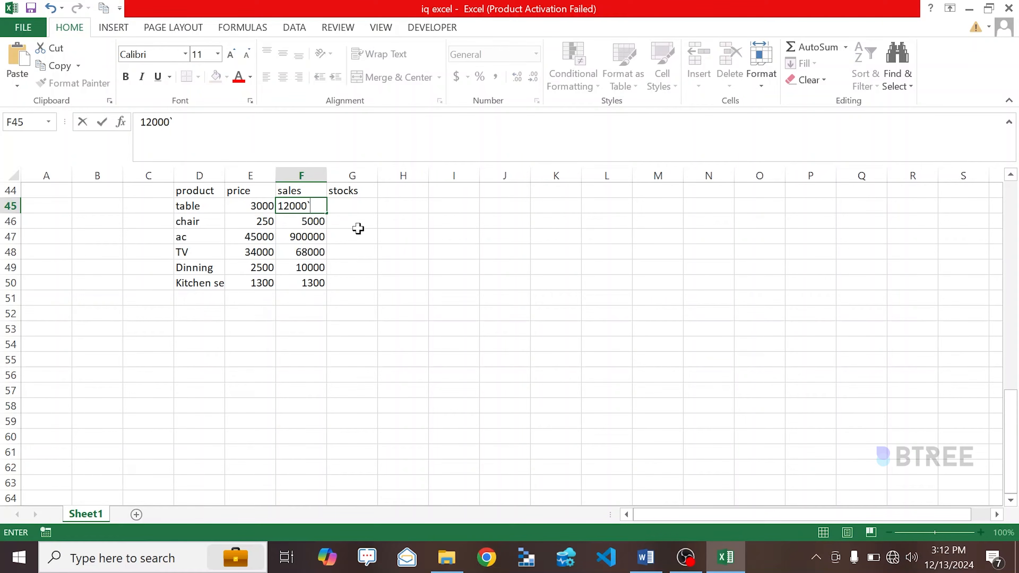
key("BackSpace")
key("Tab")
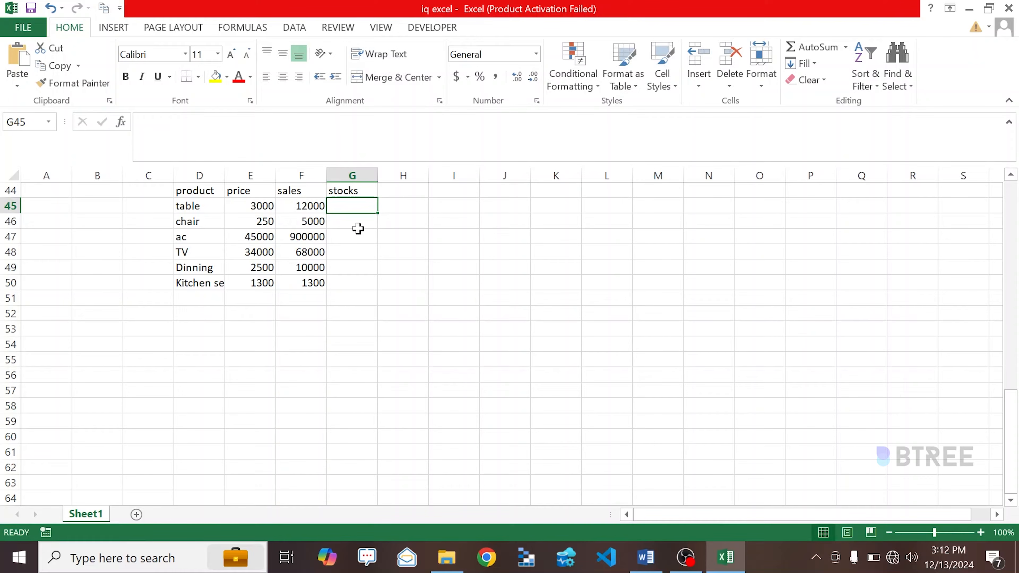
Fill the stocks column from G45 to G50 with yes, no, yes, yes, no and no
type("yes")
key("Return")
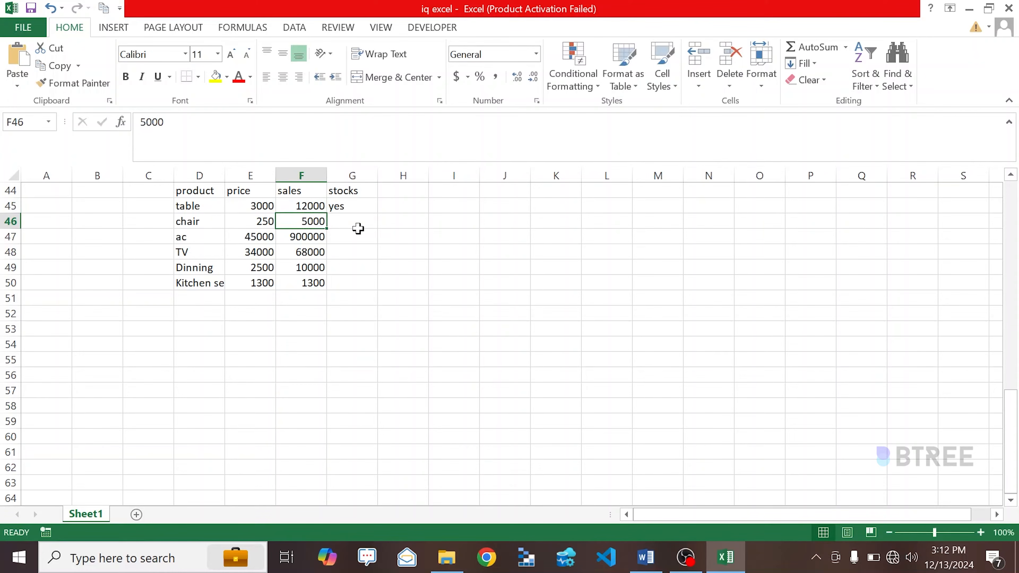
left_click(358, 229)
type("no")
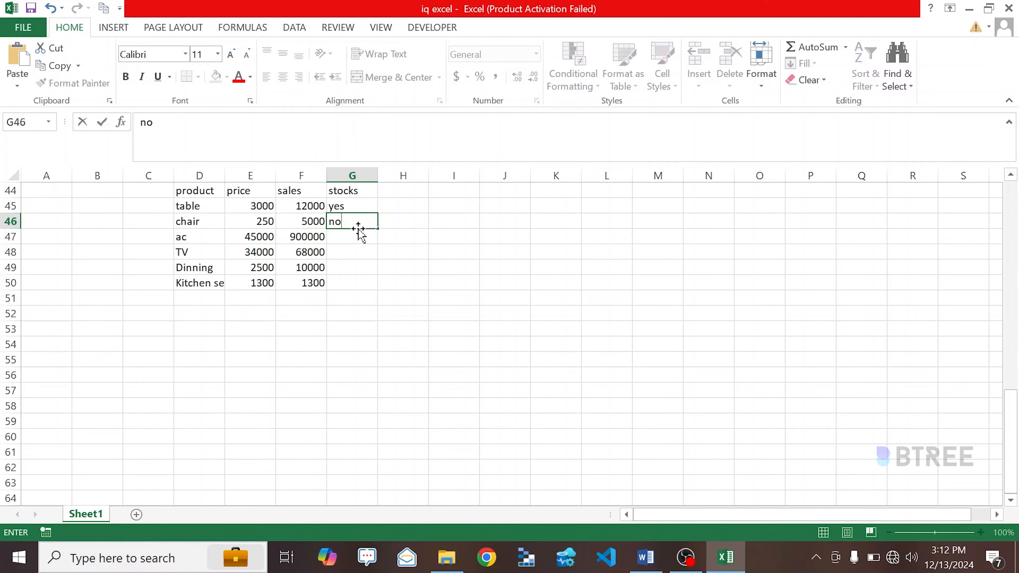
key("Return")
type("yes")
key("Return")
type("yes")
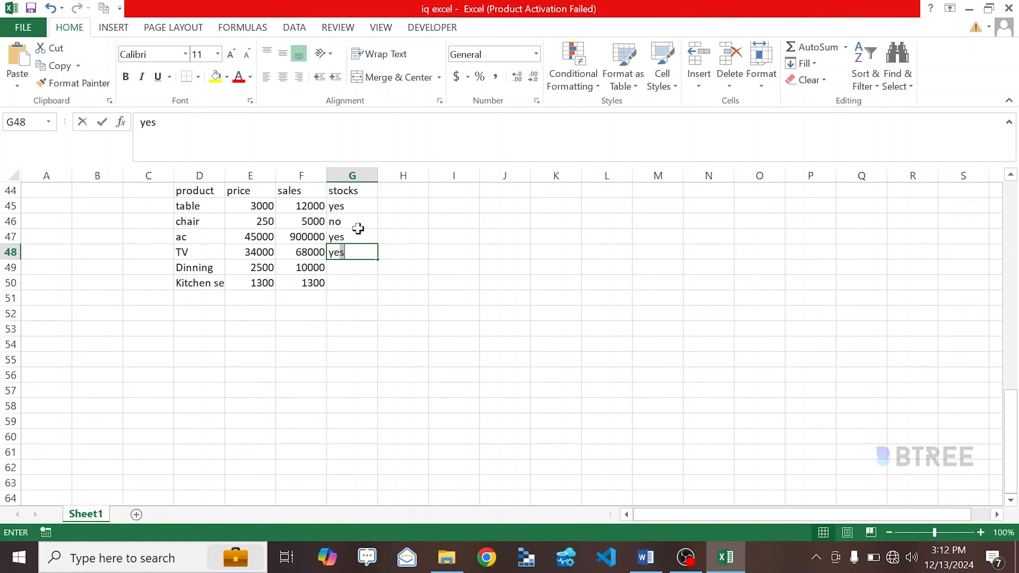
key("Return")
type("no")
key("Return")
type("no")
key("Return")
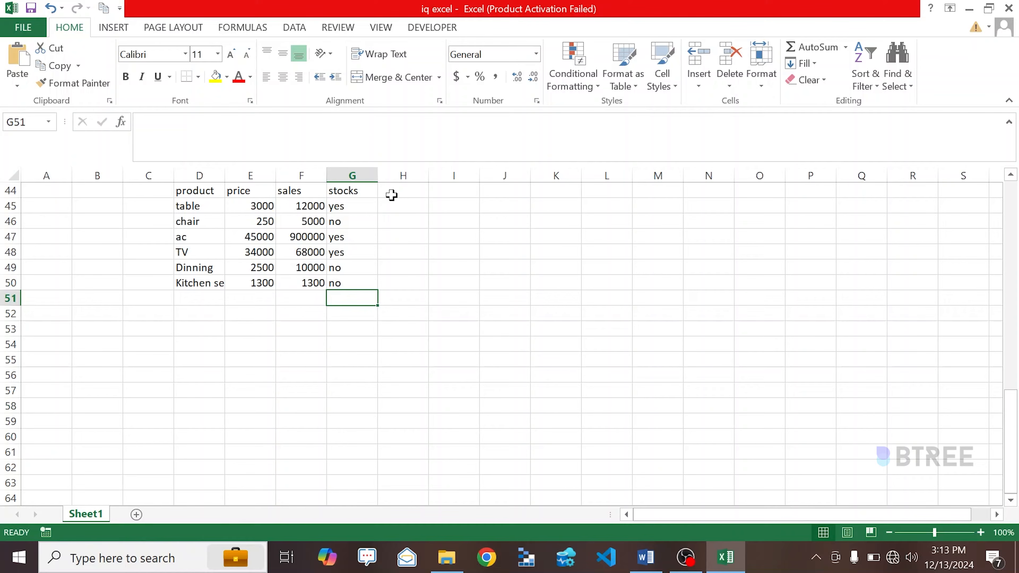
Enter ac as the lookup product in cell I45
left_click(452, 211)
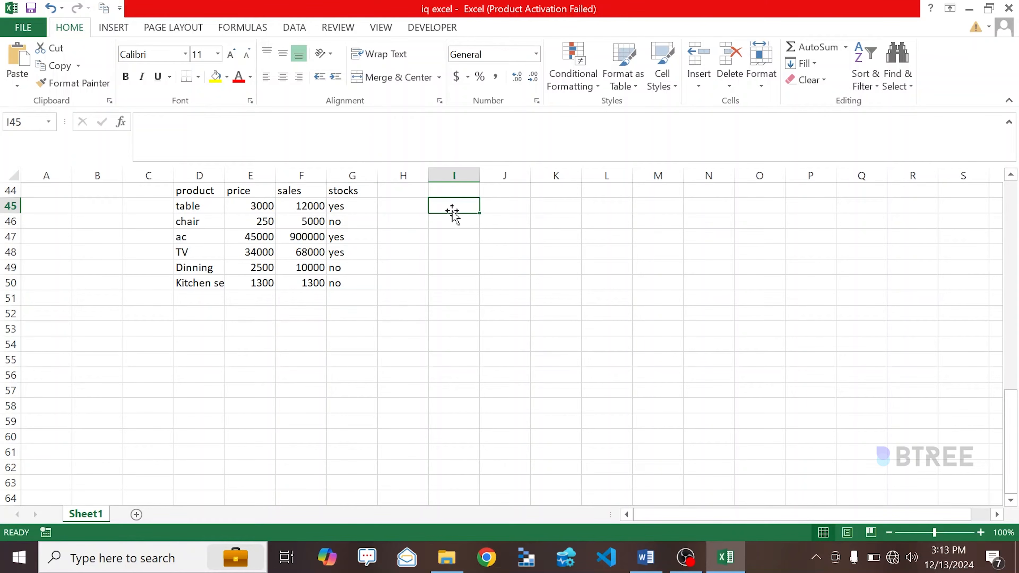
type("=")
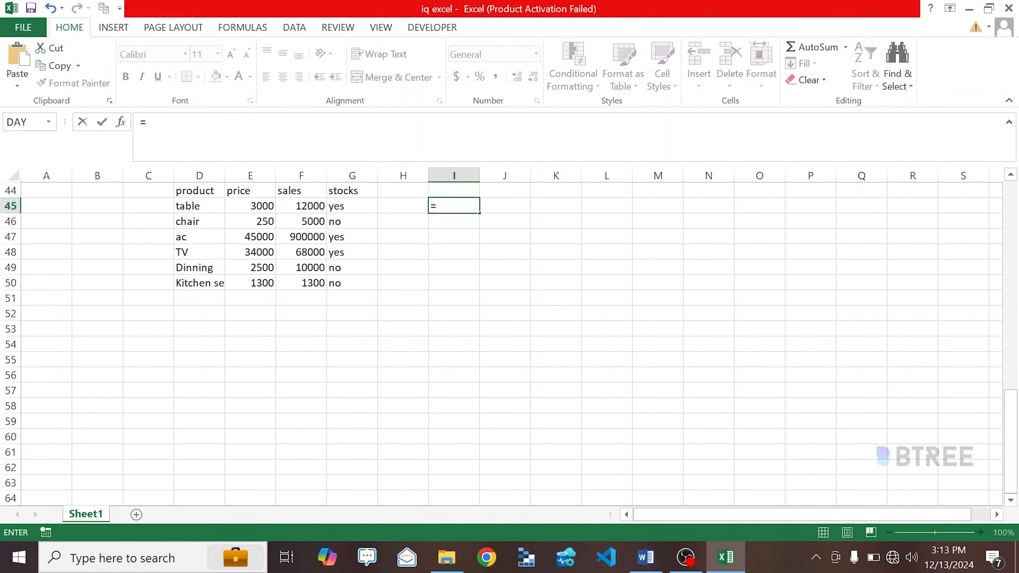
key("BackSpace")
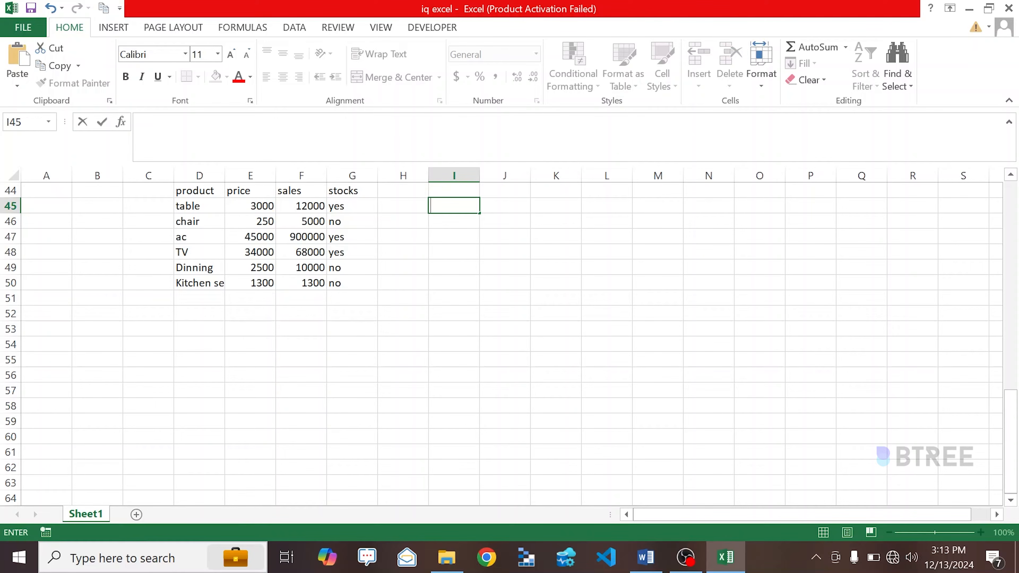
left_click(453, 216)
key("Up")
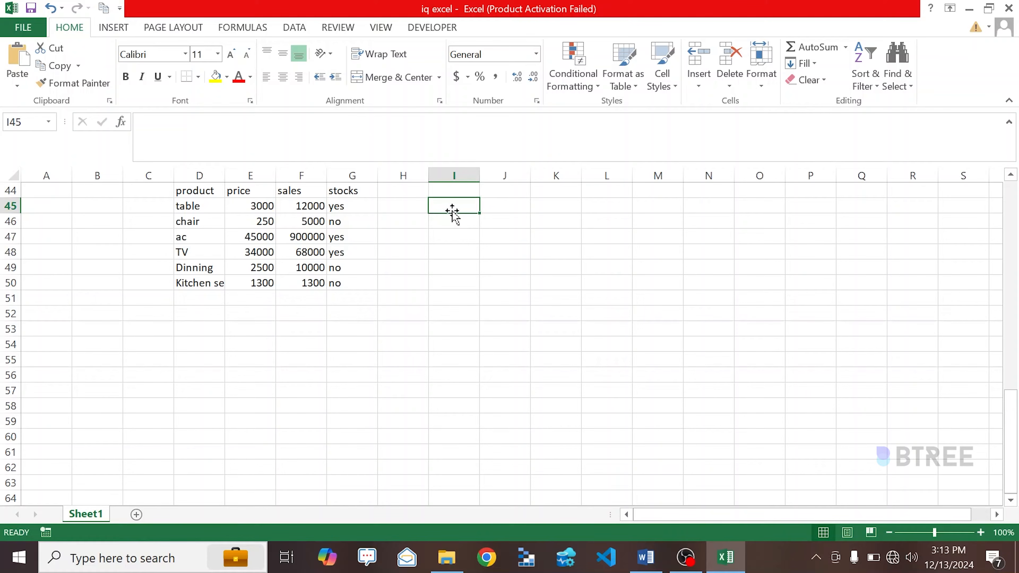
type("ac")
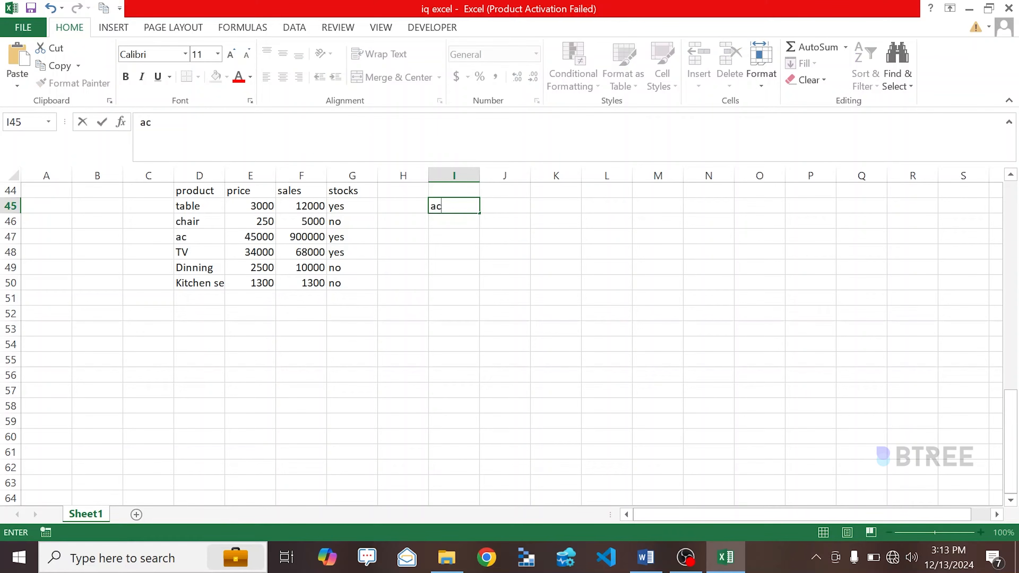
key("Return")
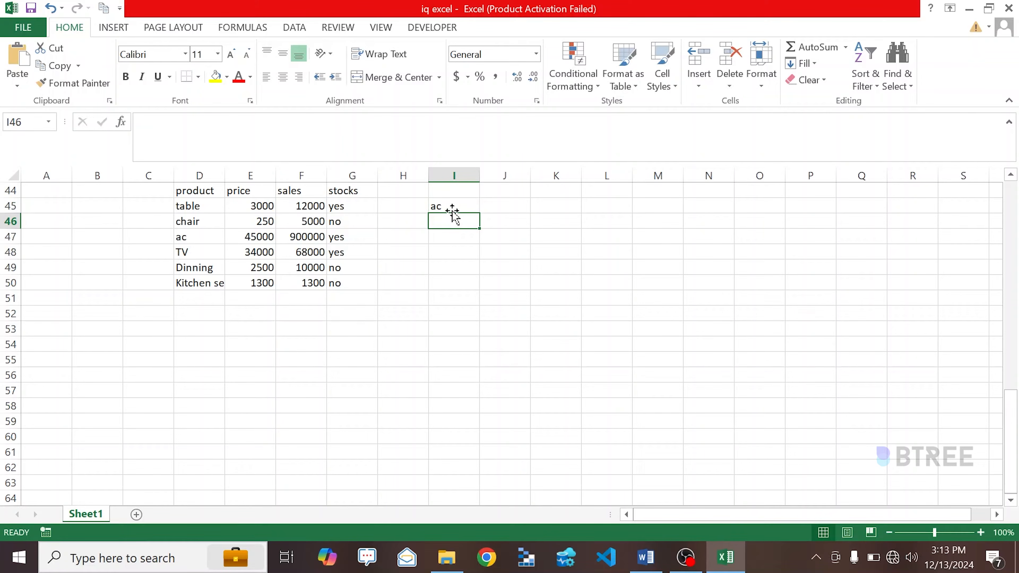
Look up the sales of the product in I45 by entering =VLOOKUP(I45,$D$45:$G$50,3,FALSE) in cell J45
left_click(498, 210)
type("=vlook")
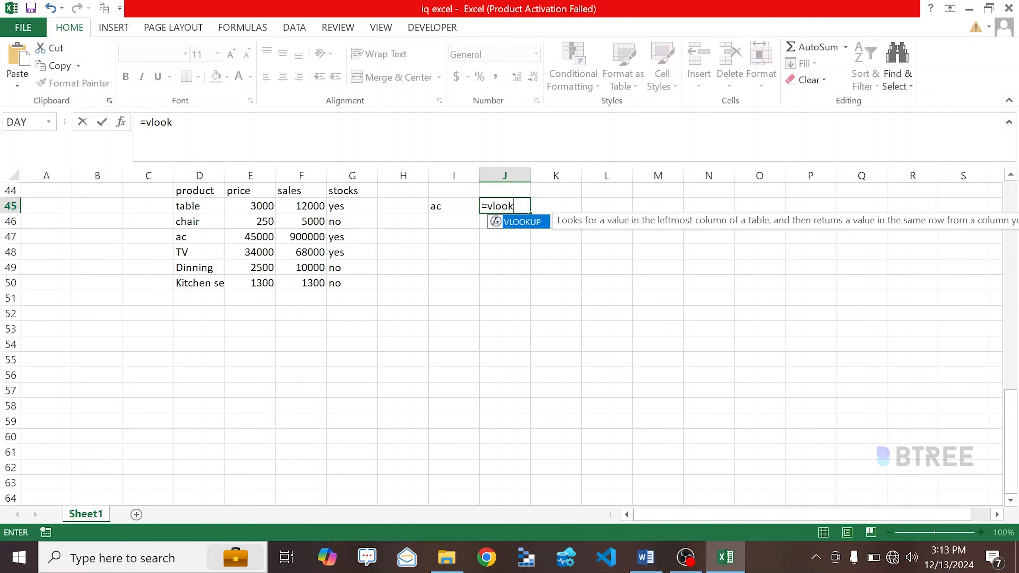
key("Tab")
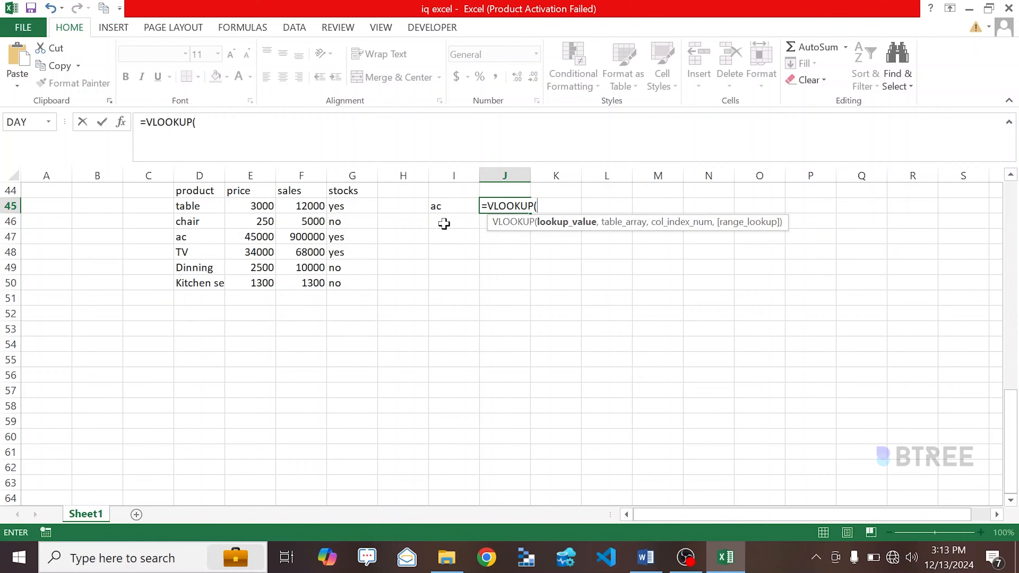
left_click(443, 206)
type(",")
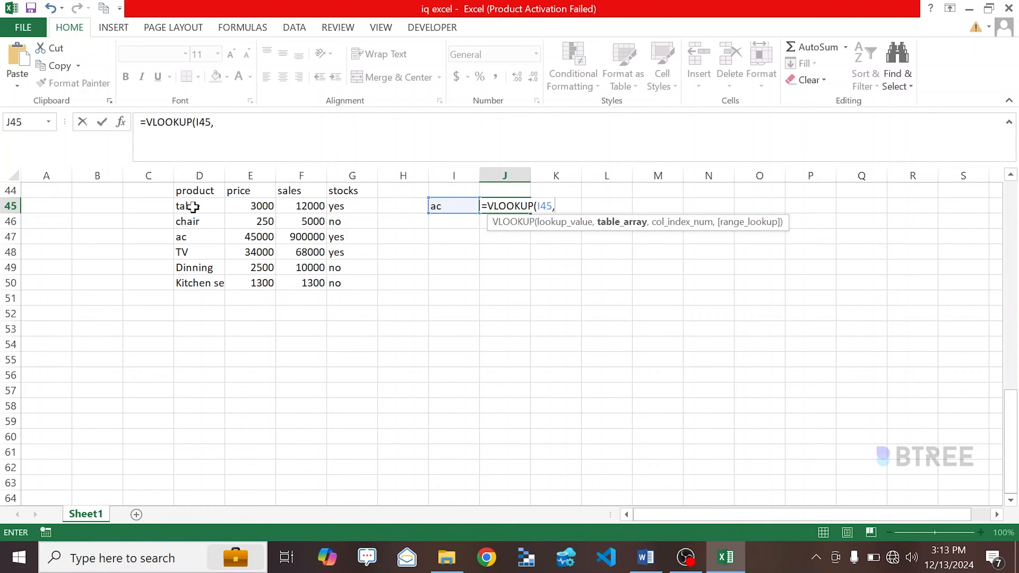
left_click_drag(190, 206, 357, 276)
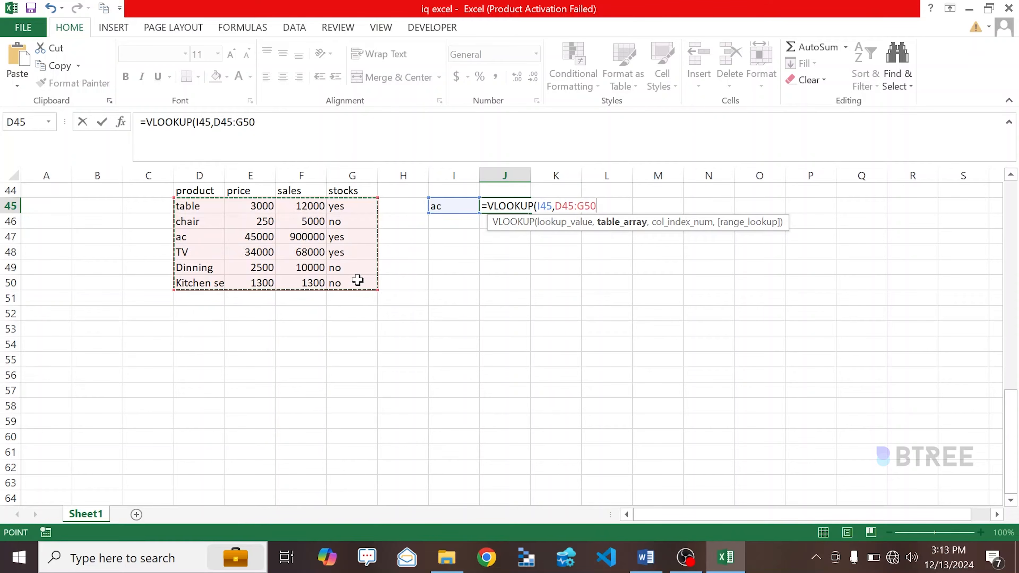
key("F4")
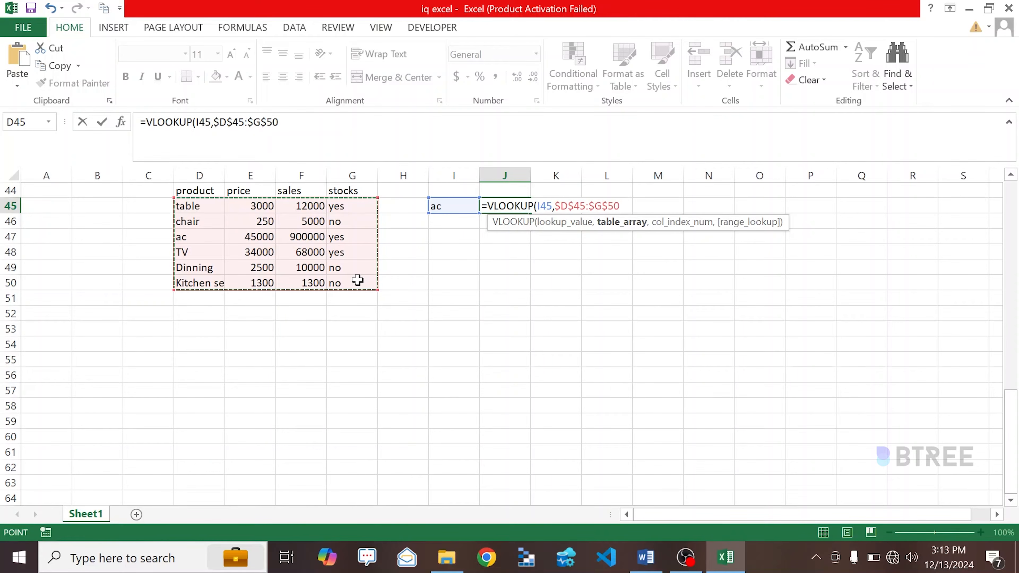
type(",")
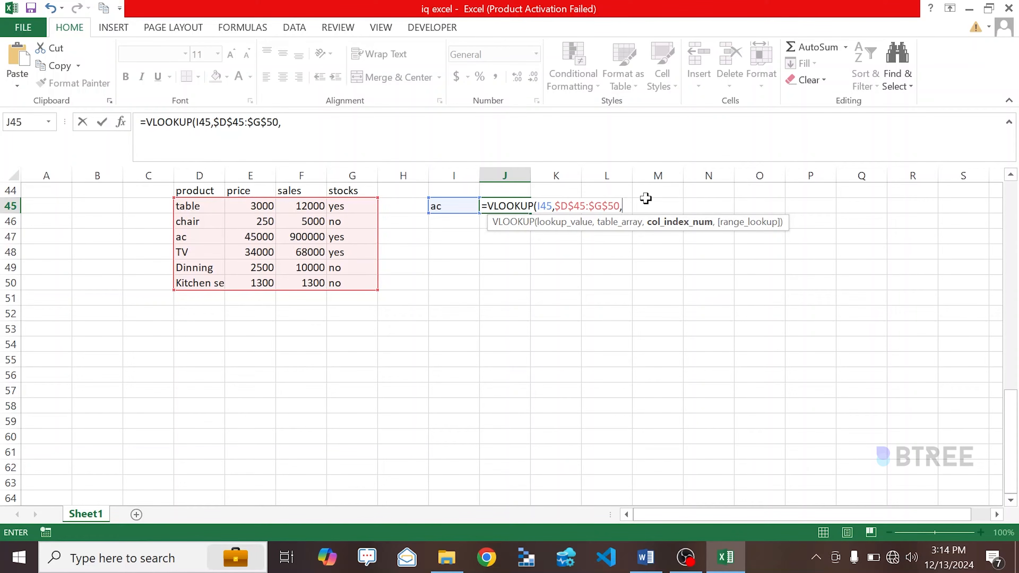
type("3,")
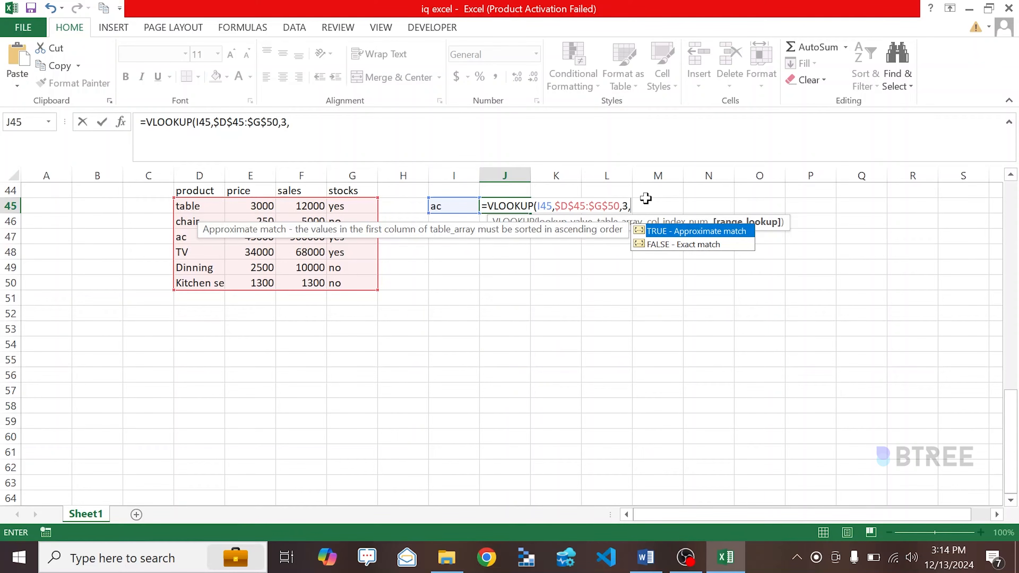
key("Down")
key("Tab")
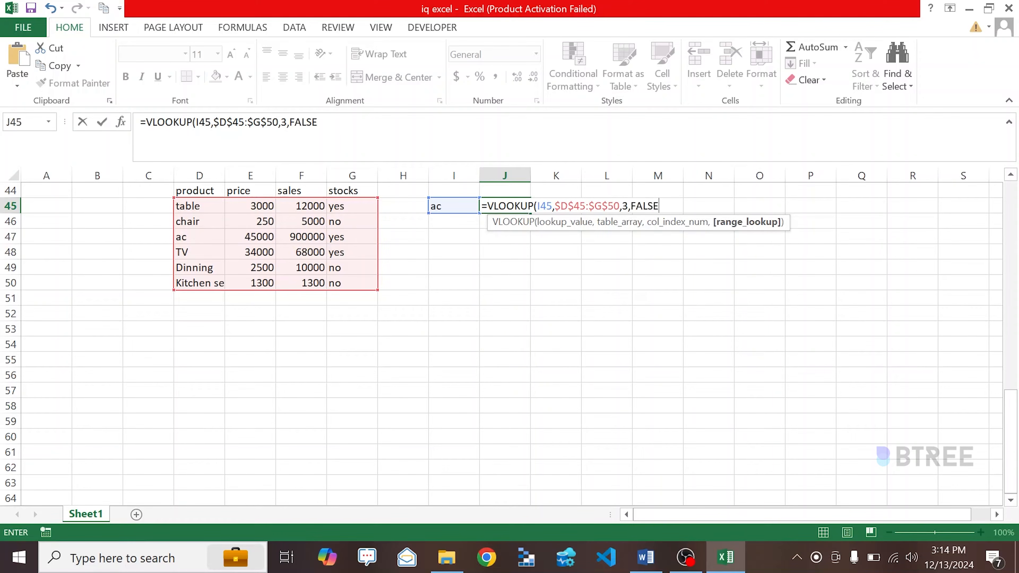
type(")")
key("Return")
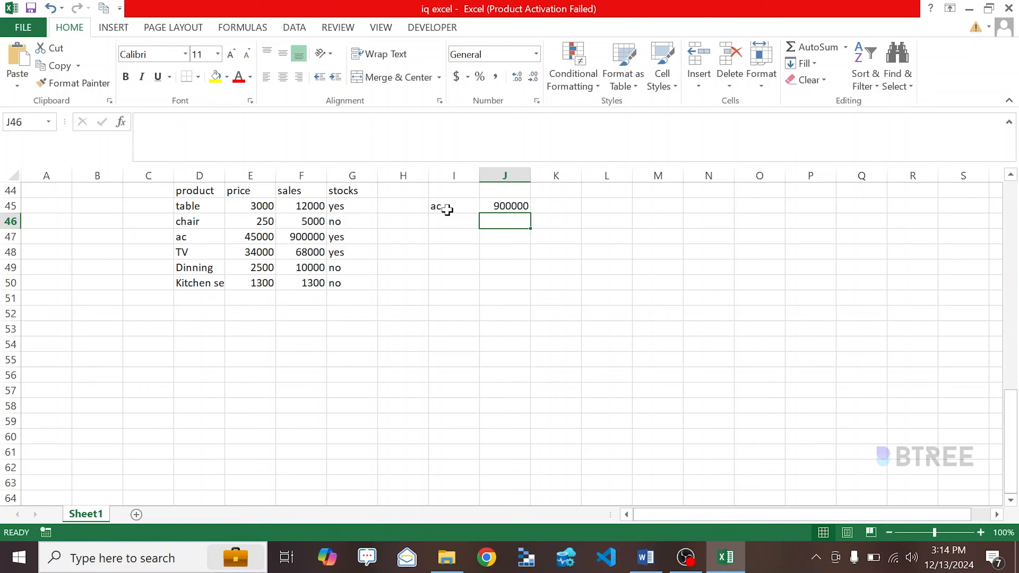
Return the third value of the sales column by entering =INDEX(F45:F50,3) in cell J47
key("Down")
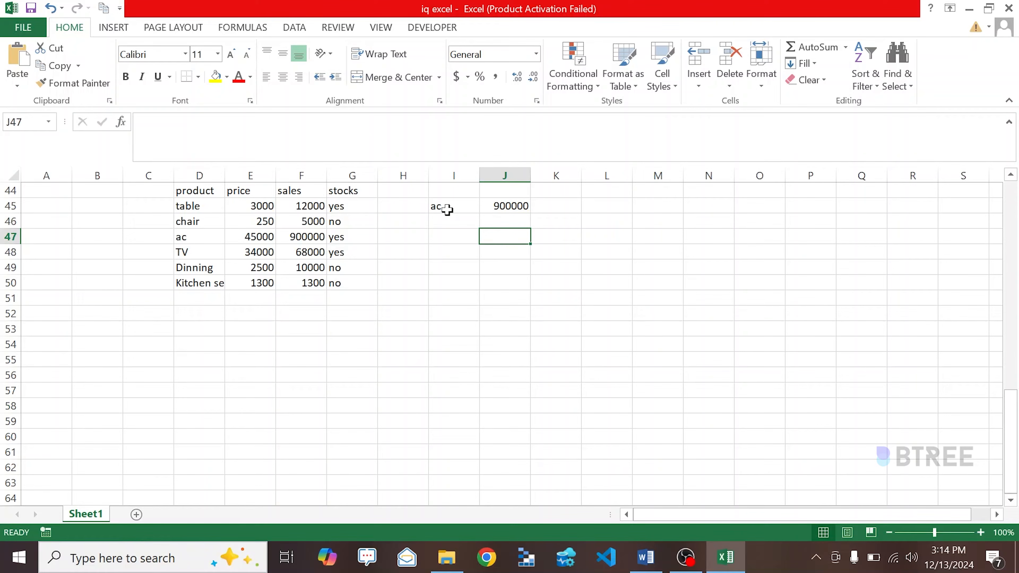
type("=")
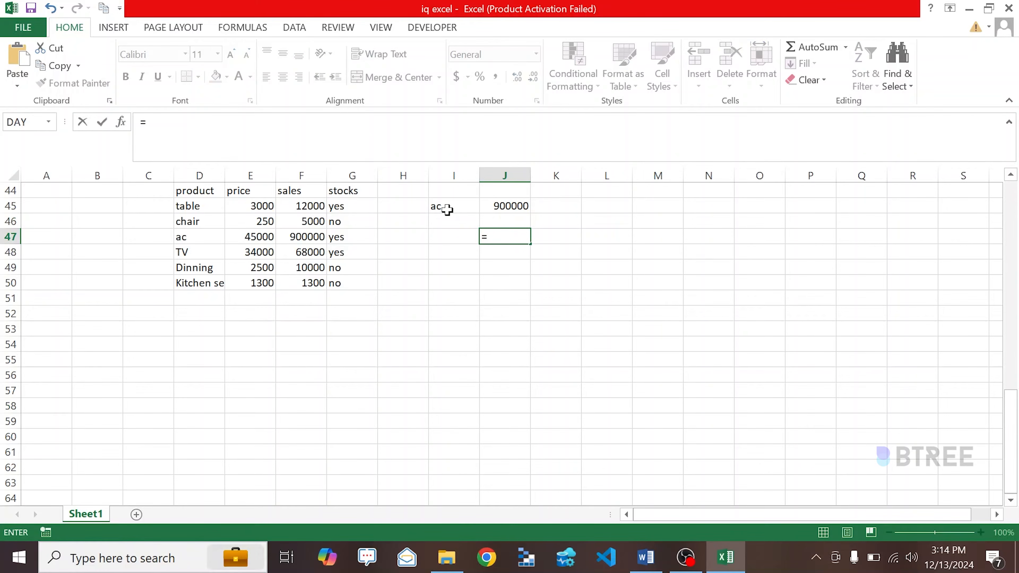
type("index")
key("Tab")
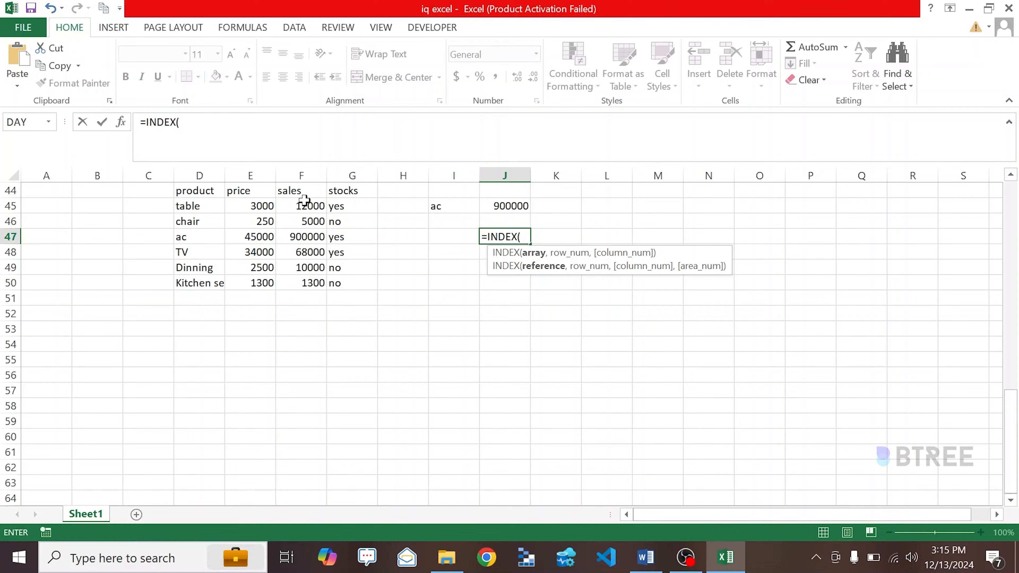
left_click_drag(305, 201, 305, 281)
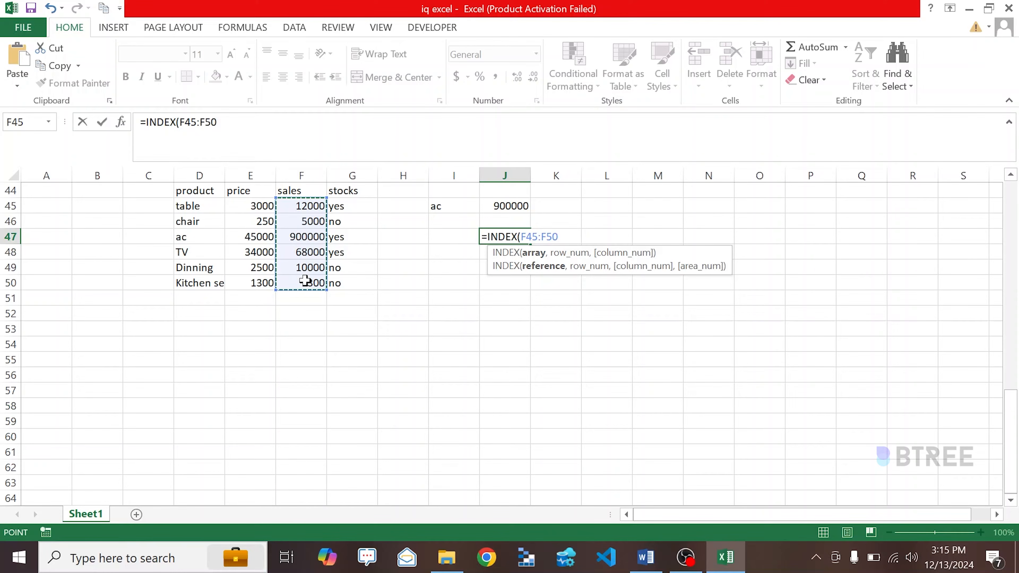
type(",")
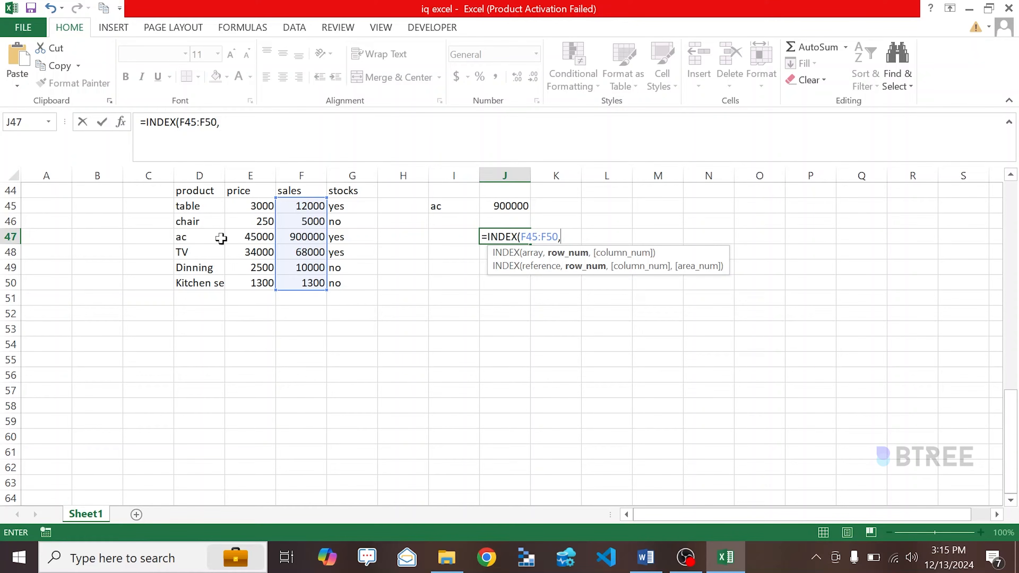
type("3)")
key("Return")
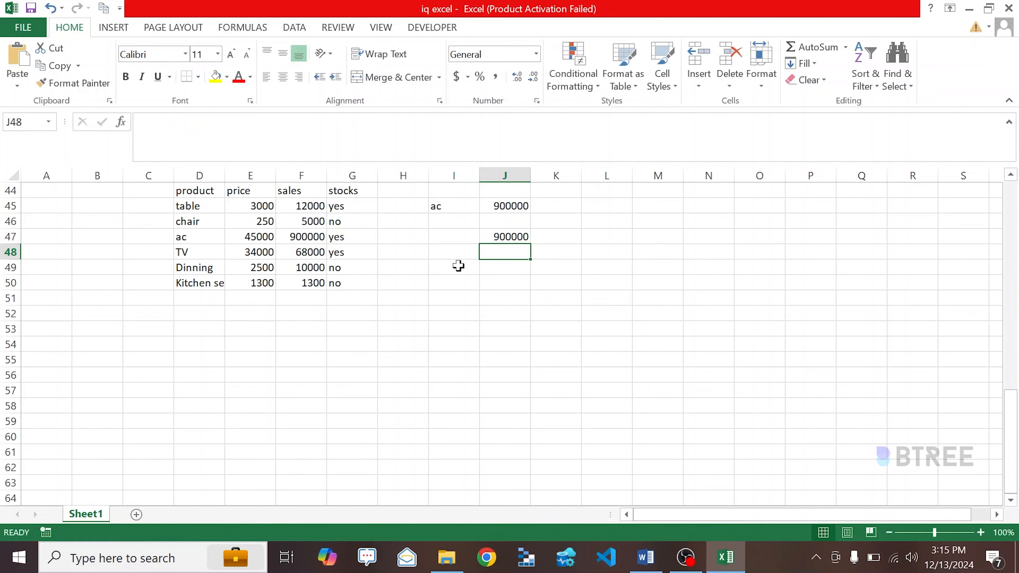
key("Down")
type("match")
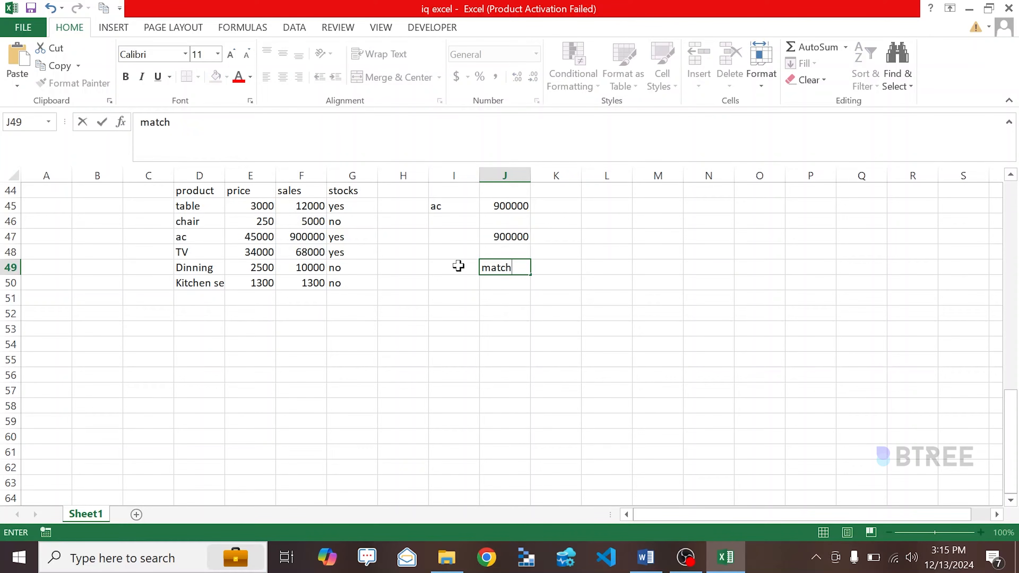
key("BackSpace")
key("BackSpace")
key("BackSpace")
key("BackSpace")
key("BackSpace")
Find the position of the product in I45 with an exact match by entering =MATCH(I45,$D$45:$D$50,0) in cell J49
type("=match")
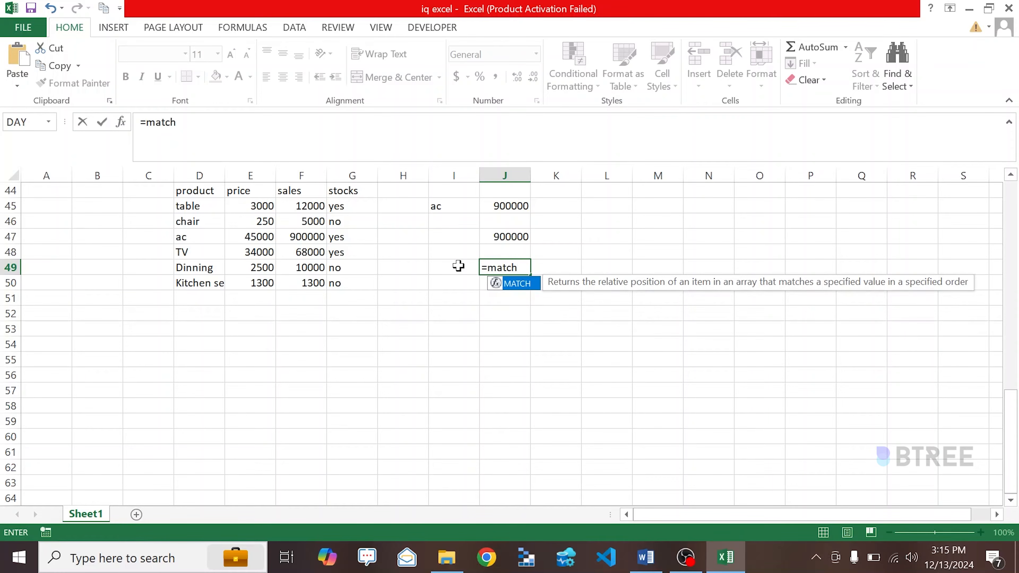
key("Tab")
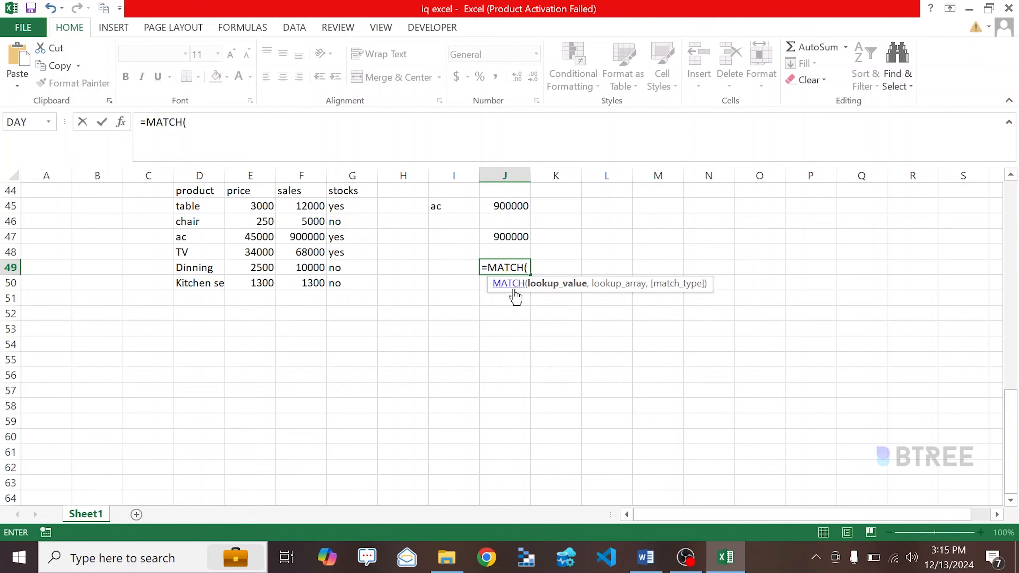
left_click(448, 209)
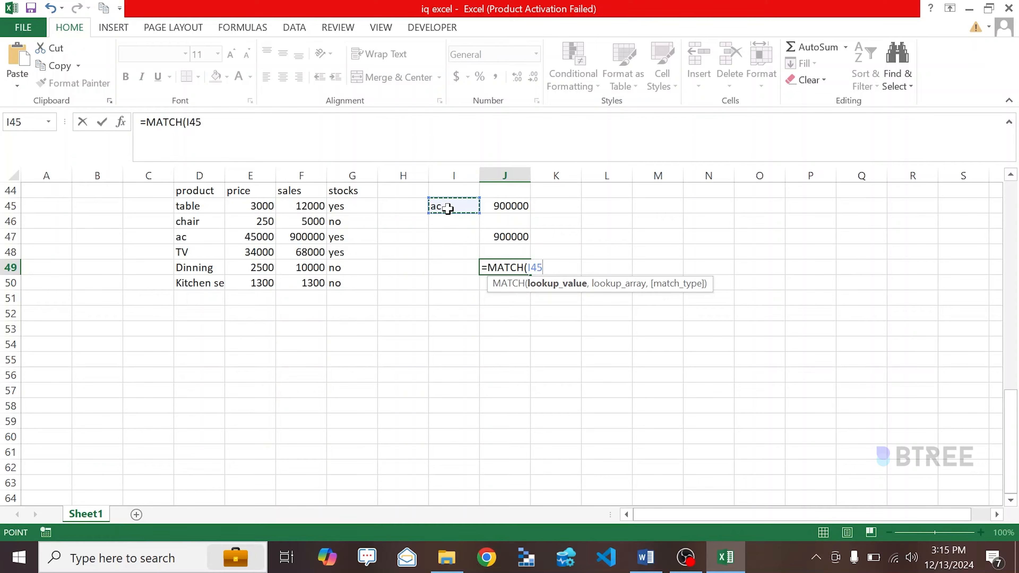
type(",")
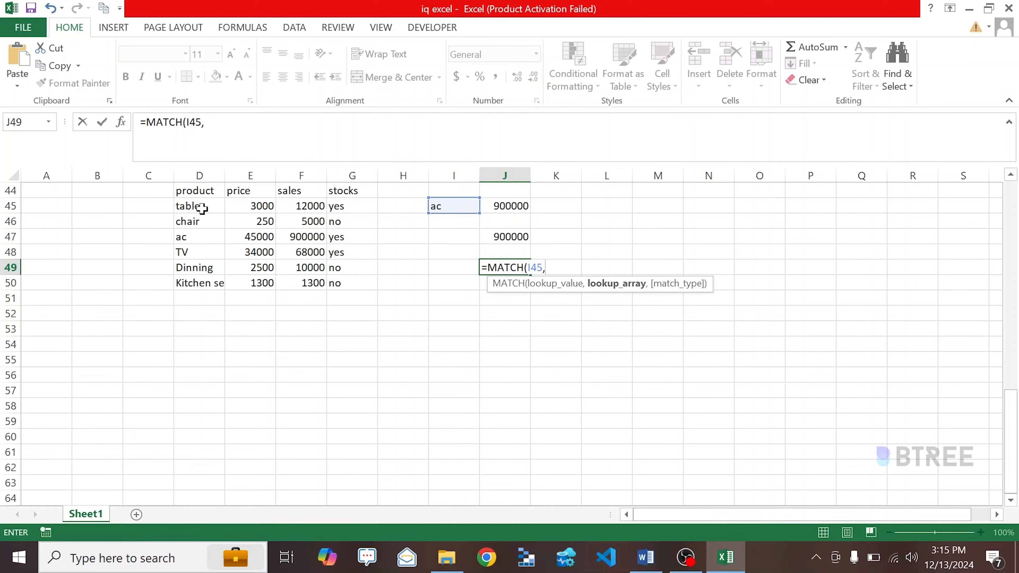
left_click_drag(202, 208, 206, 285)
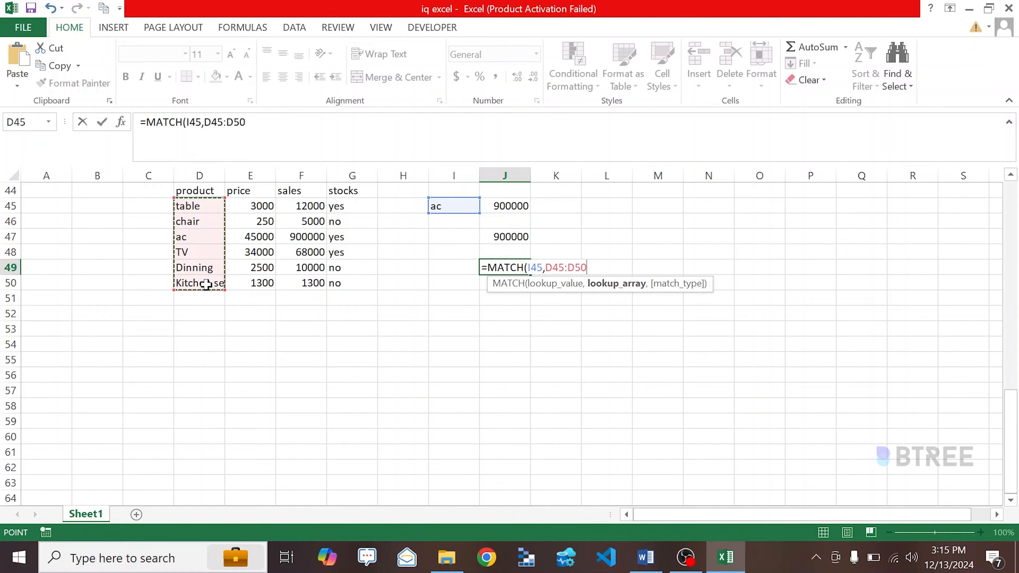
key("F4")
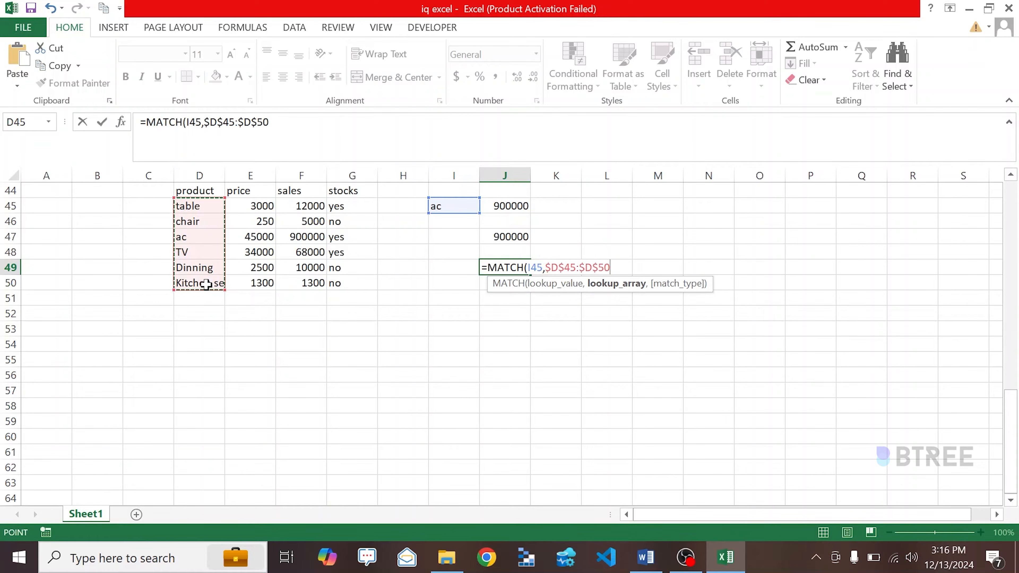
type(",")
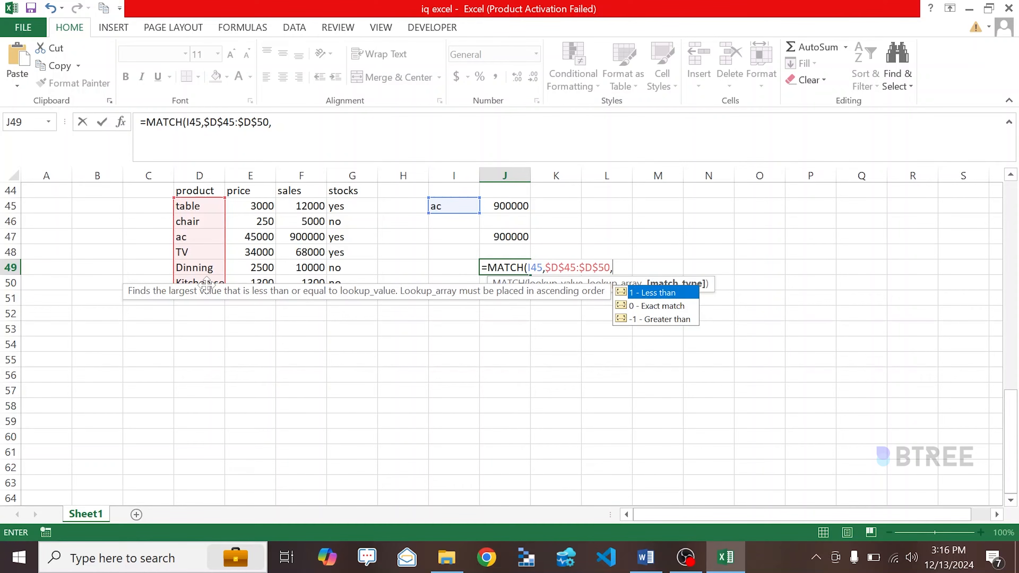
key("Down")
key("Tab")
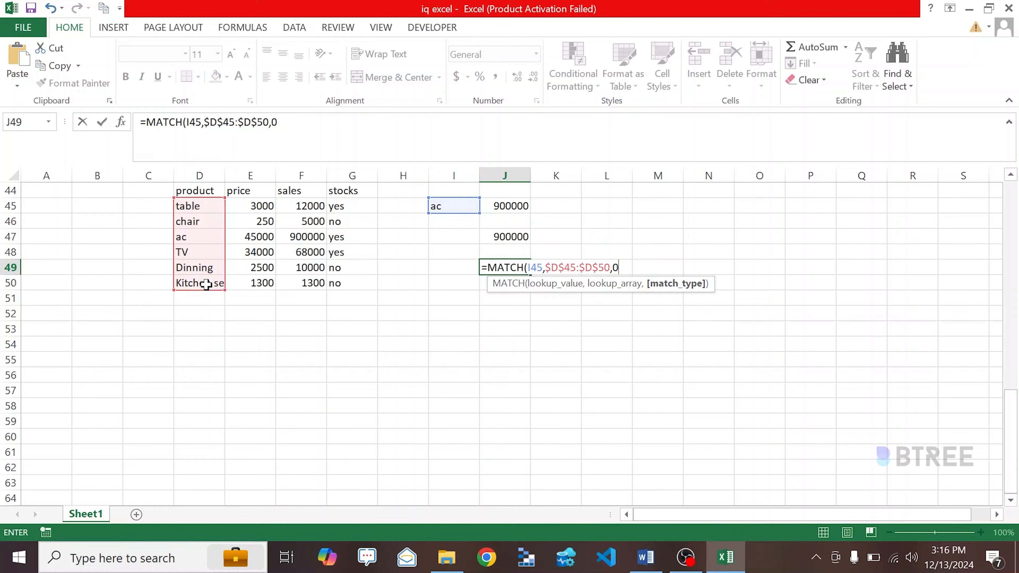
type(")")
key("Return")
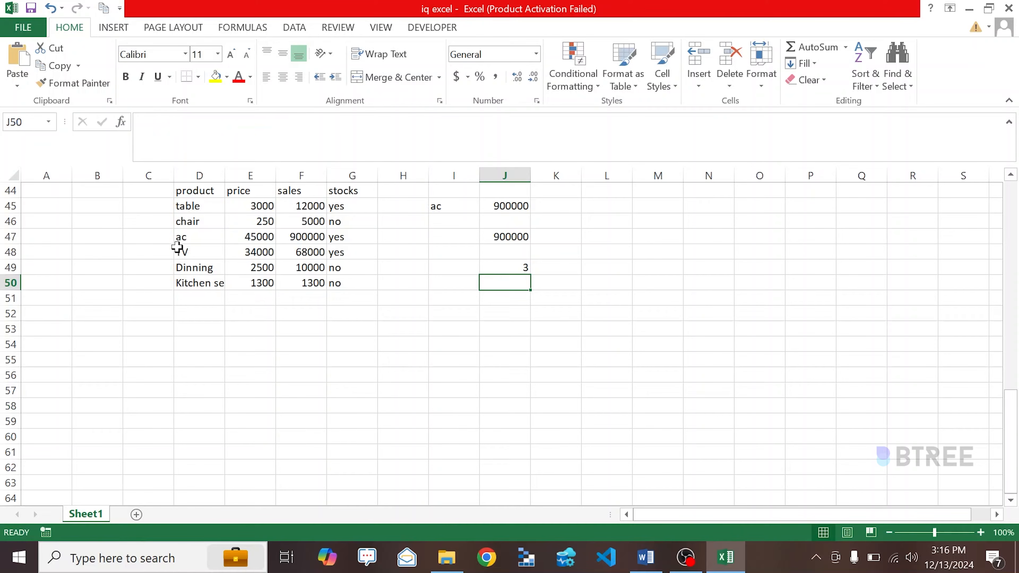
Check the ac entry in the product column and review the INDEX formula in J47 without changing it
left_click(189, 237)
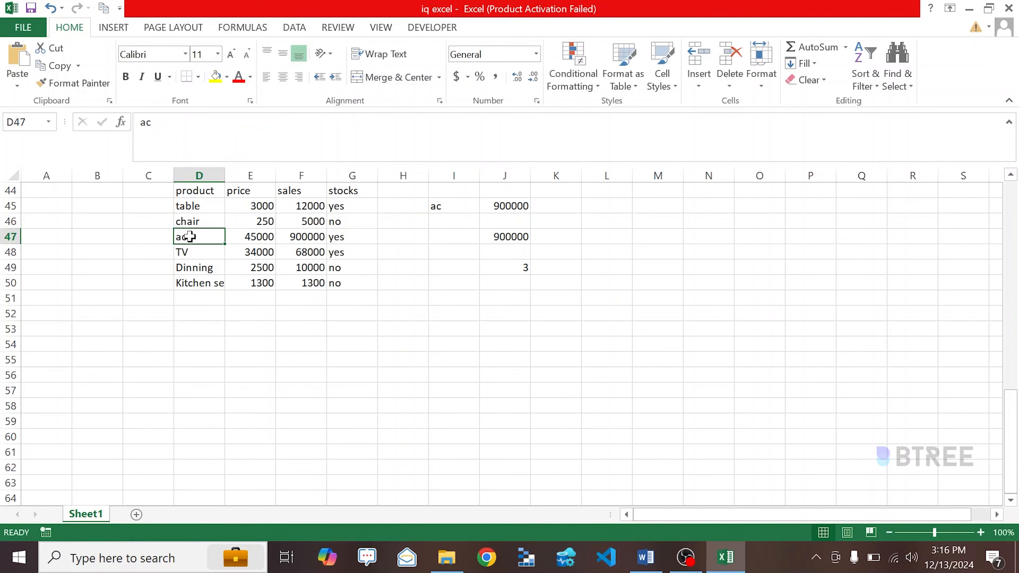
double_click(518, 236)
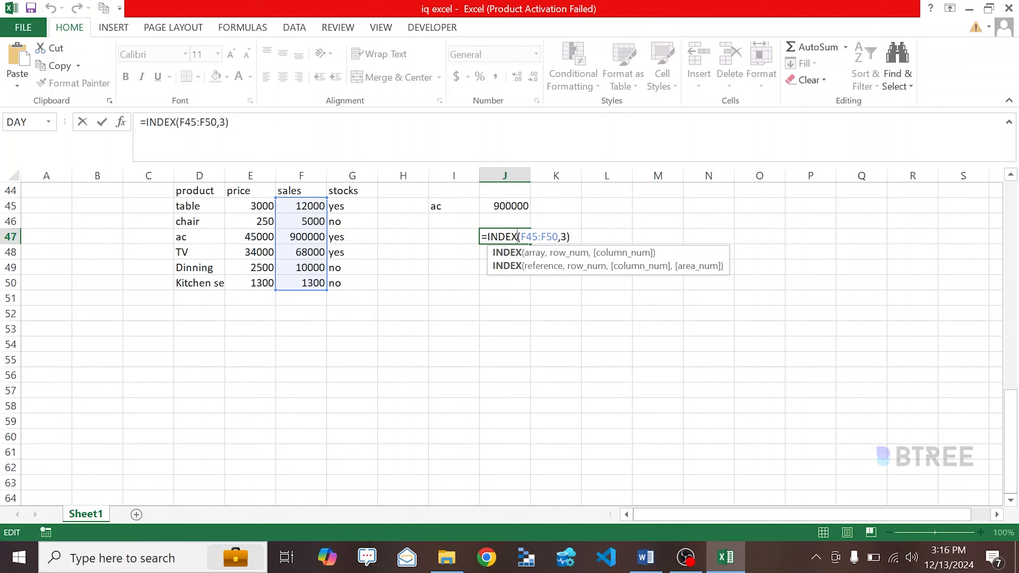
key("Return")
key("Return")
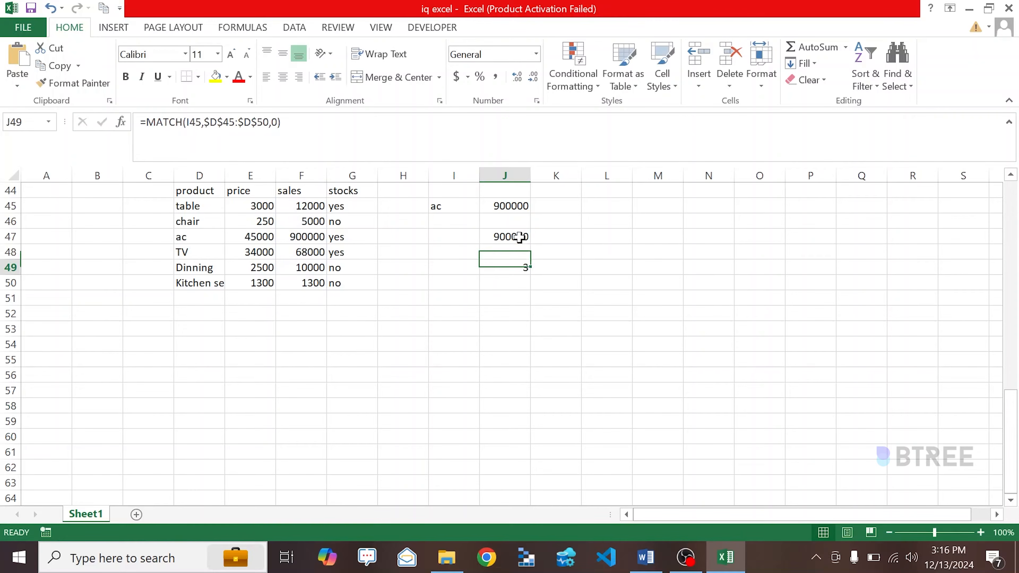
key("Return")
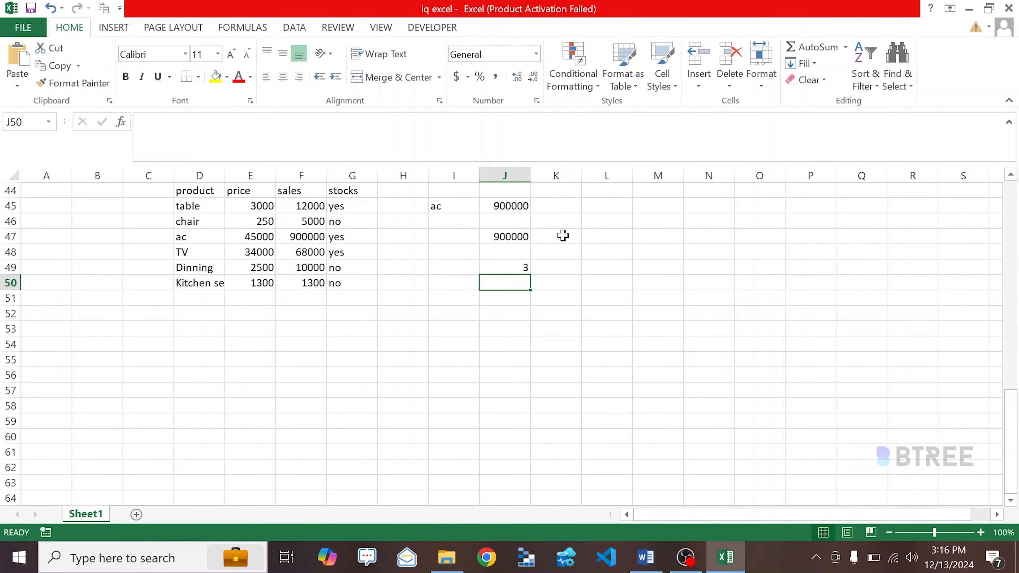
Enter ac as the lookup product in L45, and merge and center I44:J44 with the heading VLOOKUP
left_click(604, 205)
type("ac")
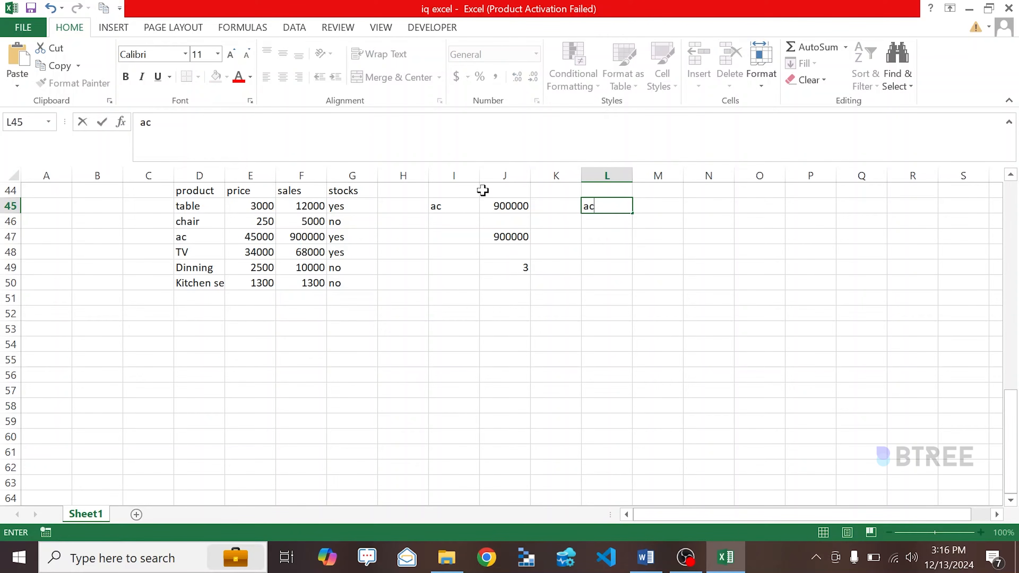
left_click_drag(488, 190, 454, 190)
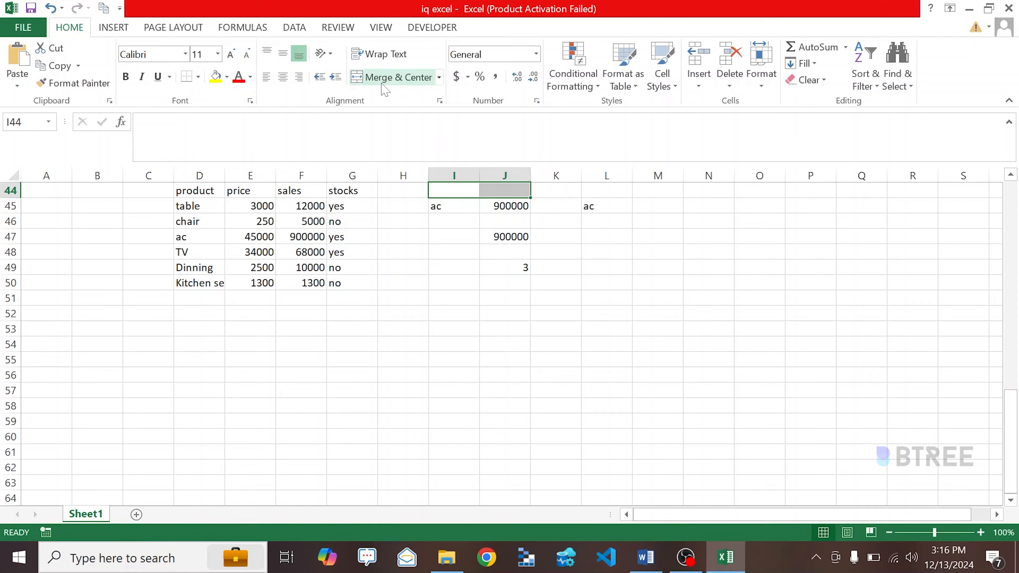
type("VLOOKUP")
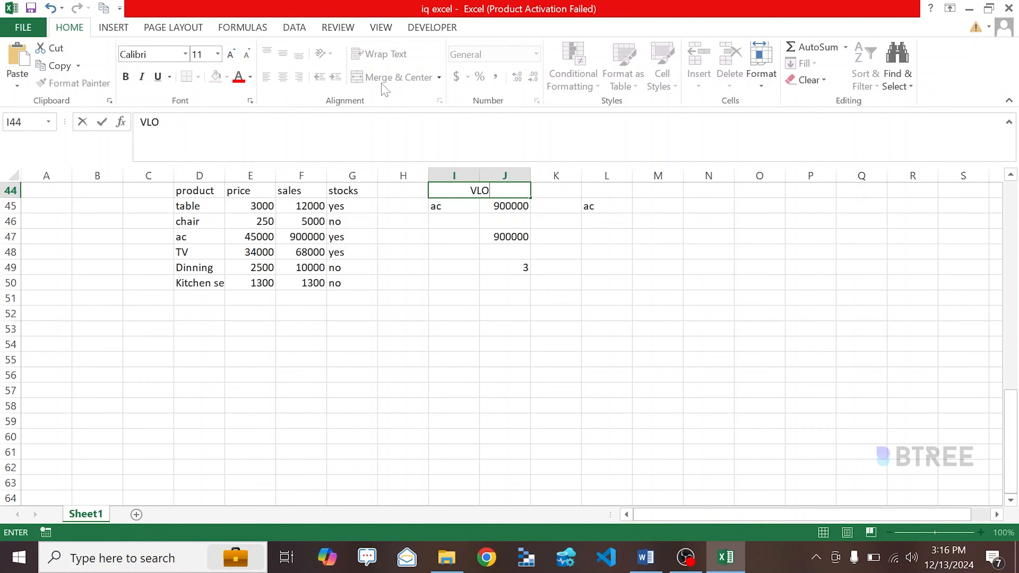
key("Right")
key("Right")
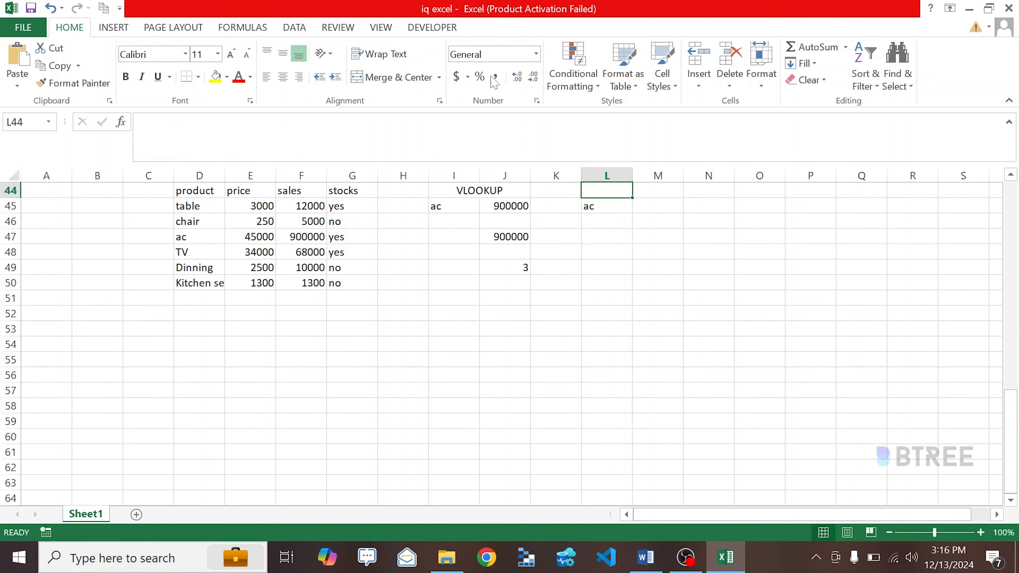
Merge and center L44:M44 and enter the heading INDEX + MATCH
left_click_drag(593, 187, 654, 191)
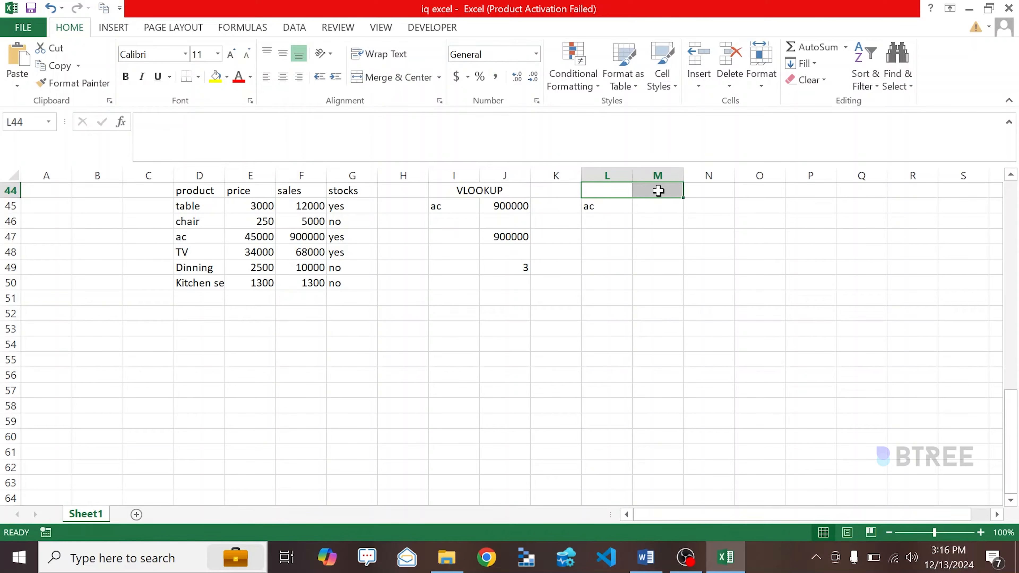
left_click(409, 78)
type("INDEX + MATCH")
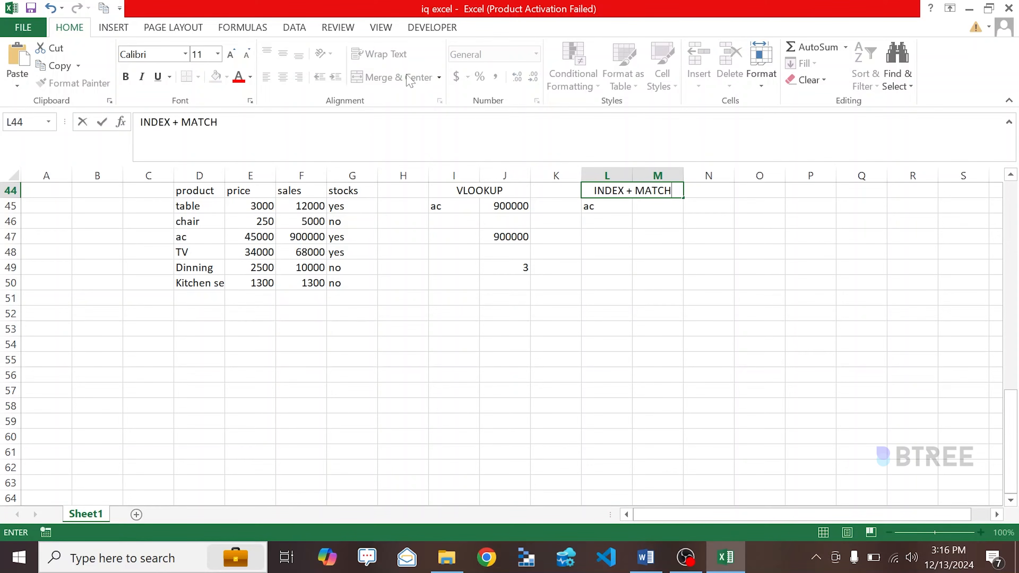
key("Return")
Begin an INDEX formula in M45 with the sales values as the absolute array $F$45:$F$50
key("Right")
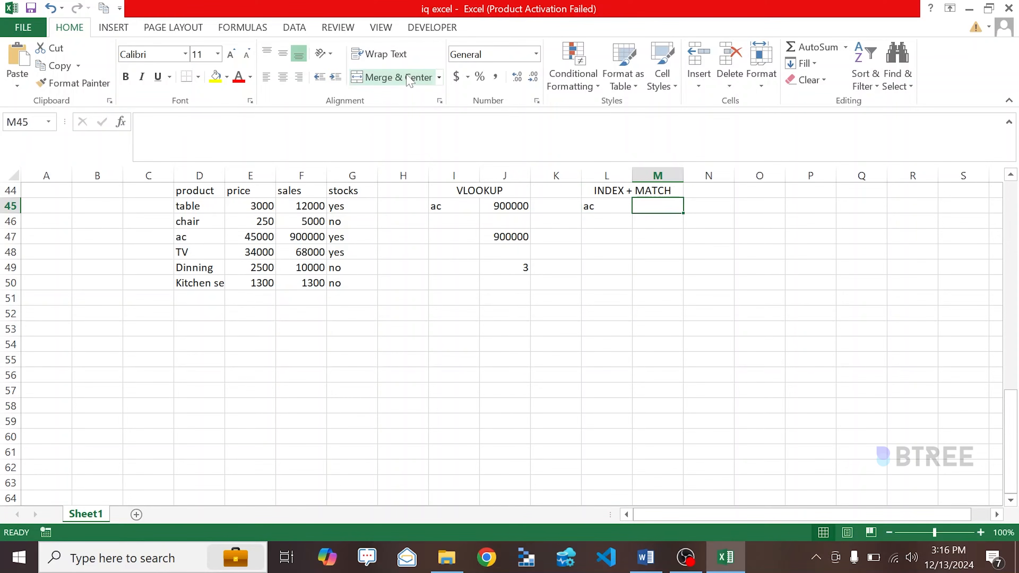
type("=")
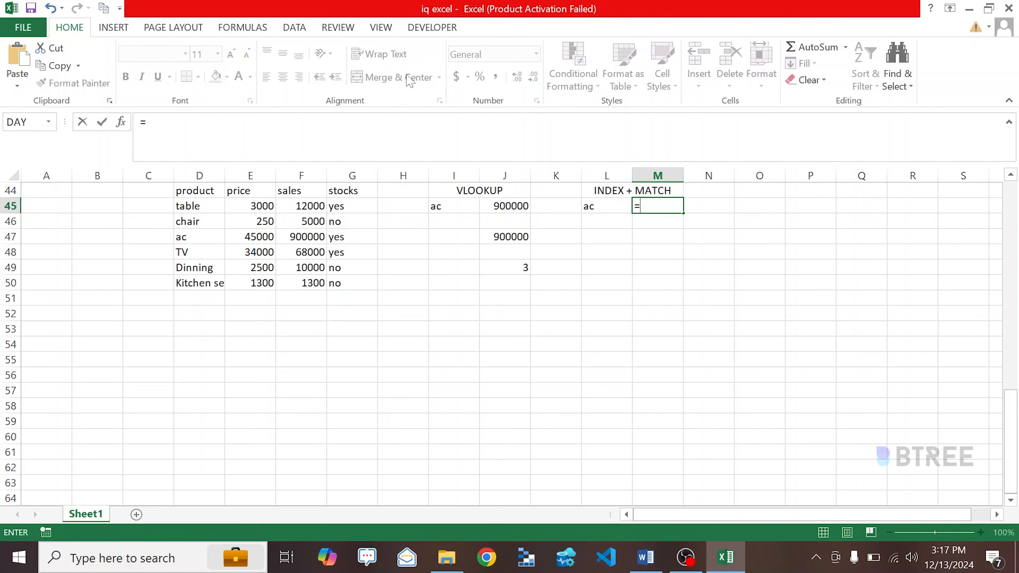
type("INDEX(")
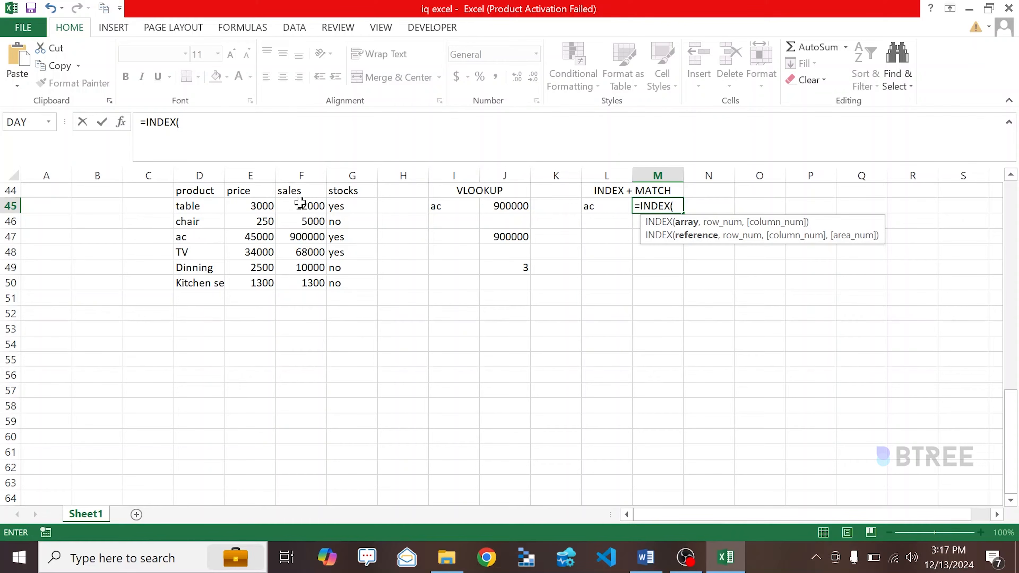
left_click_drag(297, 206, 300, 284)
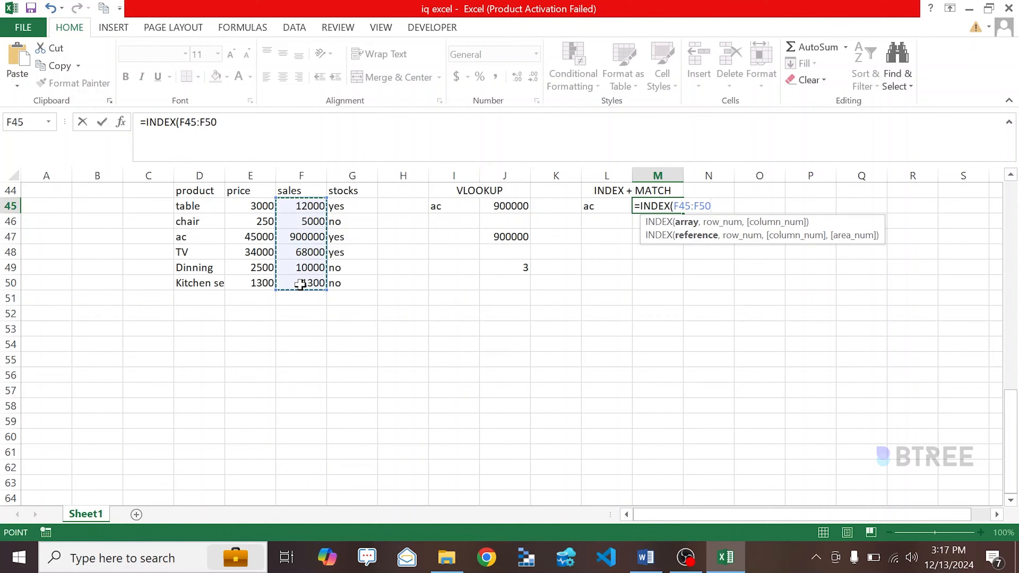
key("F4")
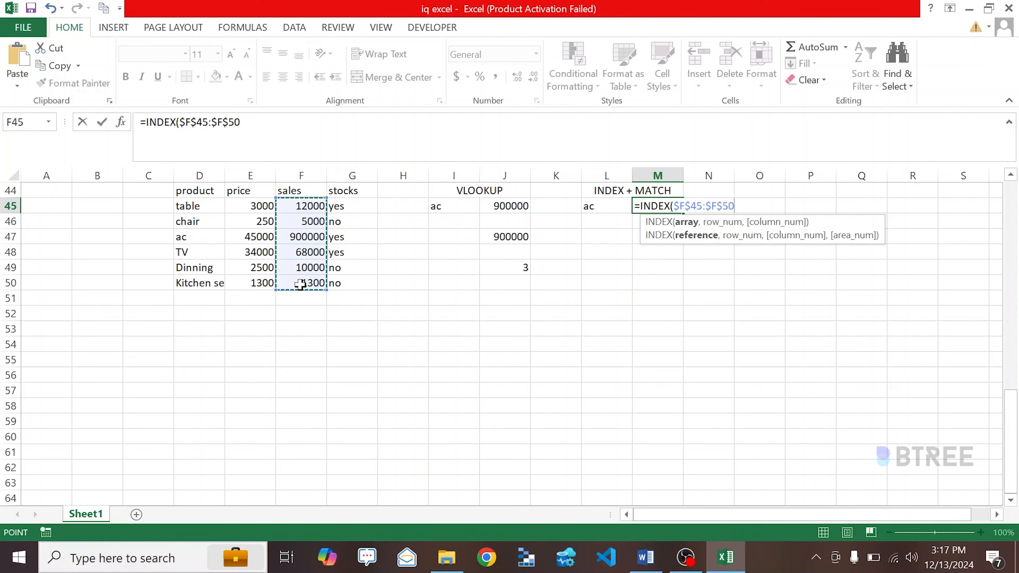
type(",")
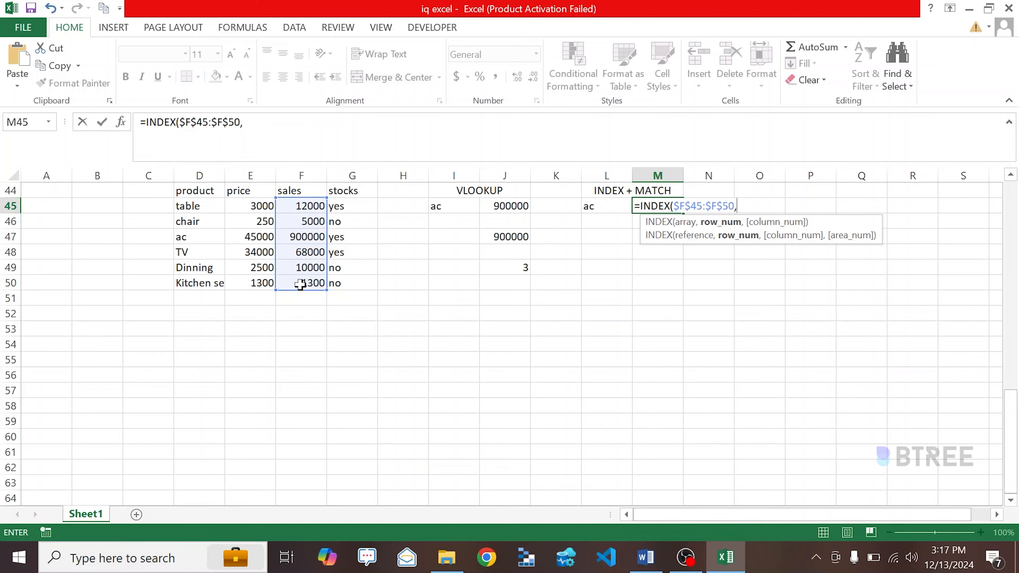
Complete the M45 formula with a nested exact match as the row number: MATCH(L45,$D$45:$D$50,0)
type("MTACH")
key("BackSpace")
key("BackSpace")
key("BackSpace")
key("BackSpace")
key("Tab")
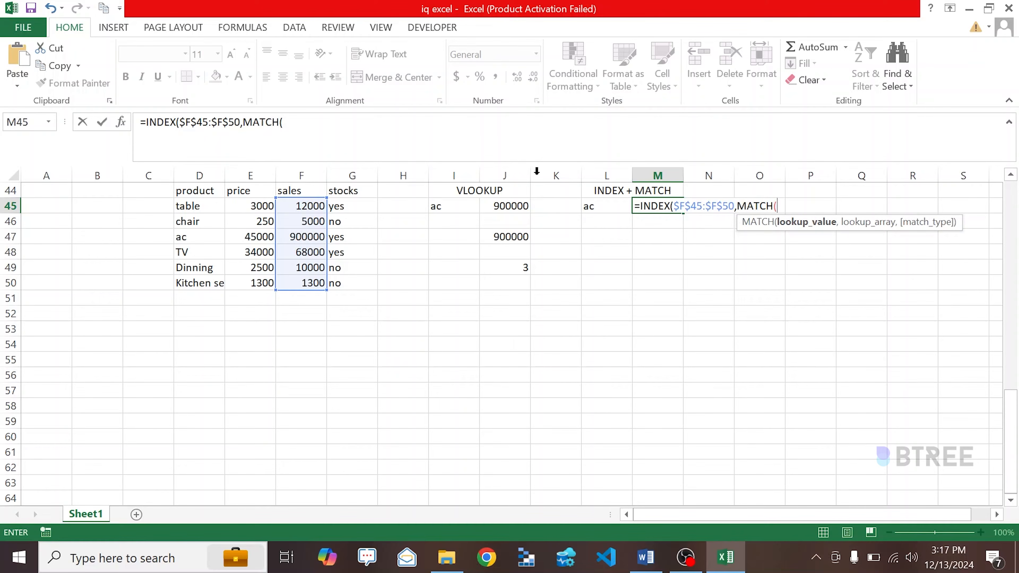
left_click(606, 205)
type(",")
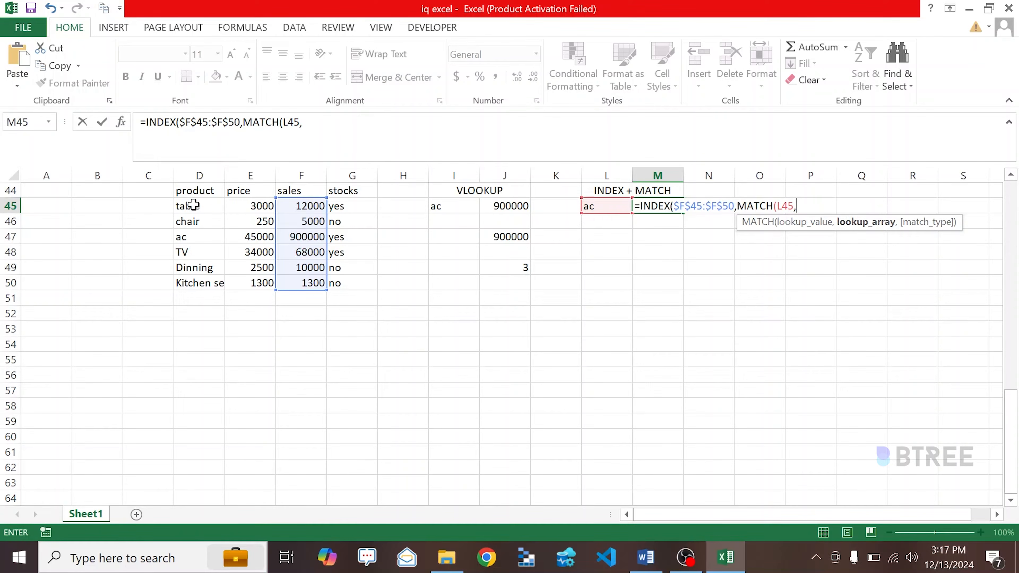
left_click_drag(189, 206, 201, 282)
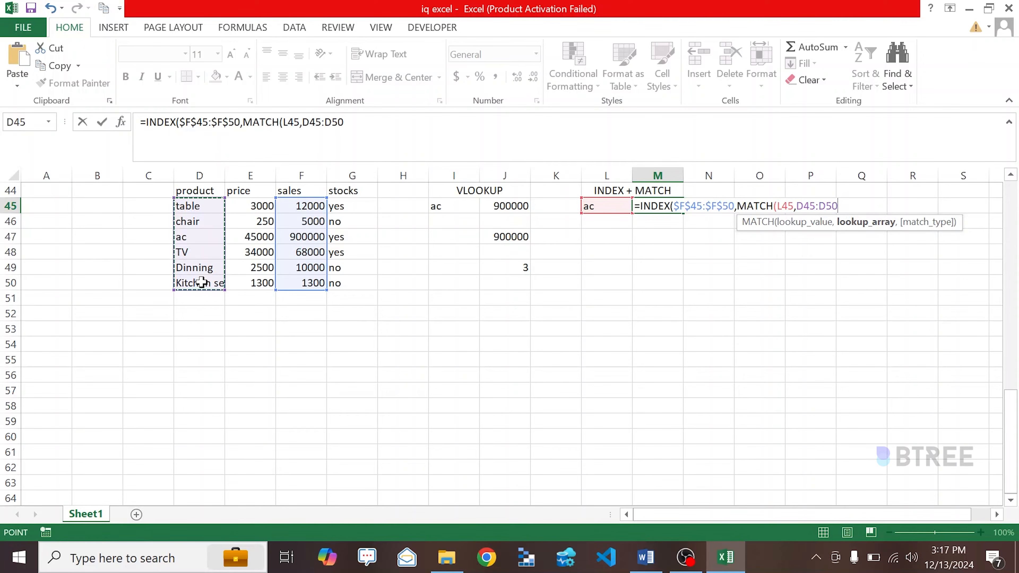
key("F4")
type(",")
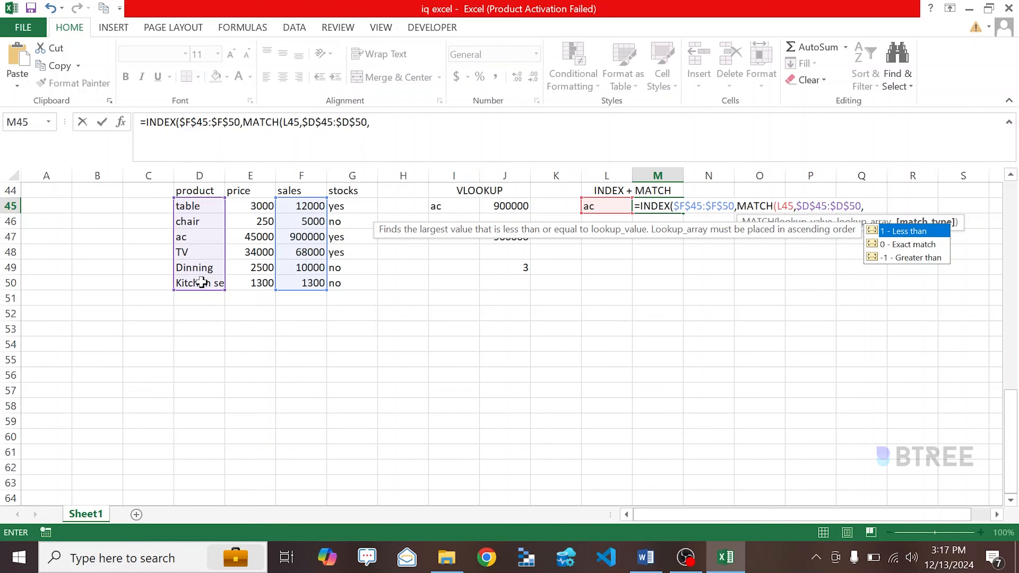
key("Down")
key("Tab")
type(")")
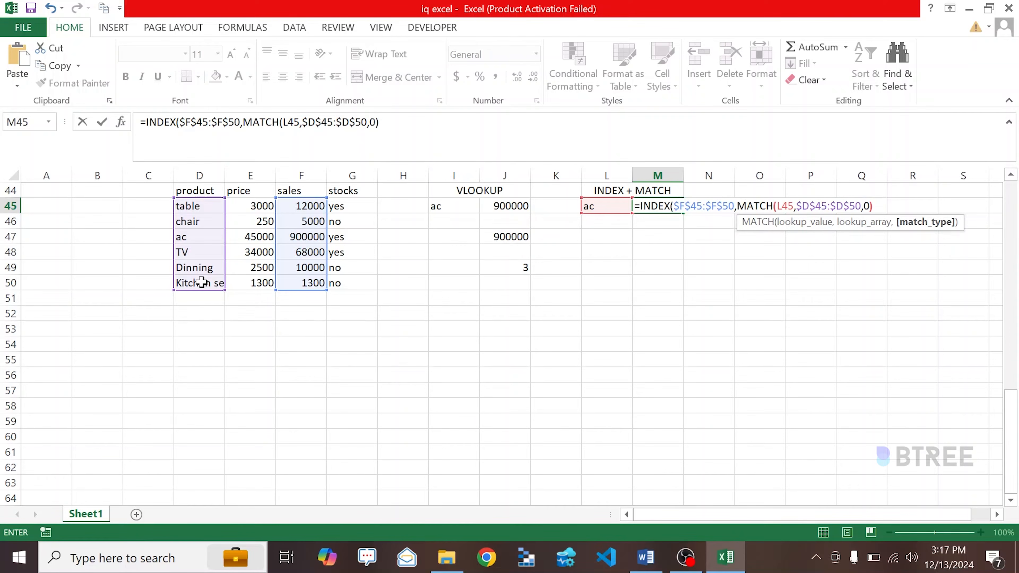
type(")")
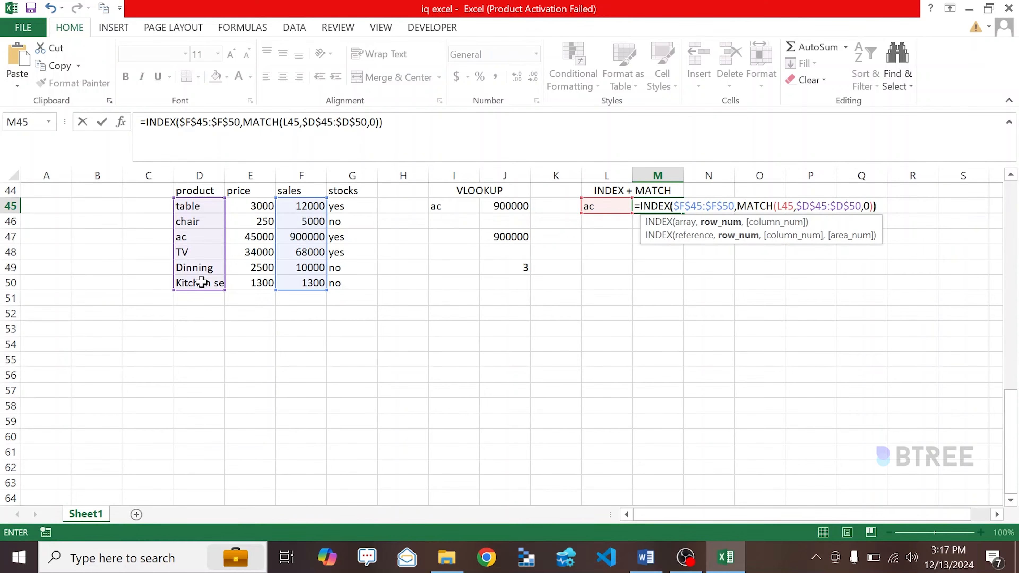
key("Return")
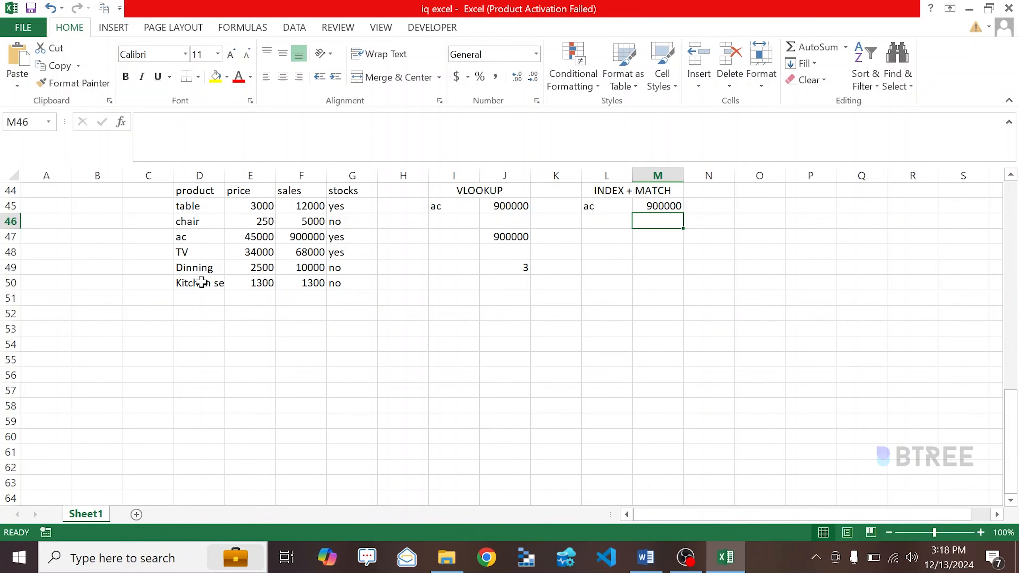
Insert a blank column before the sales column of the product table
left_click(286, 173)
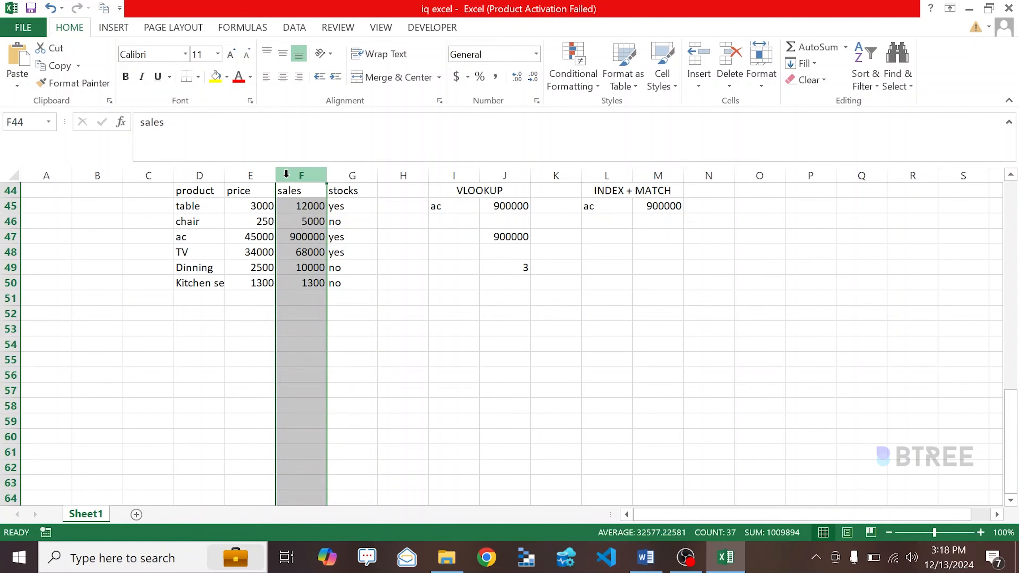
right_click(287, 176)
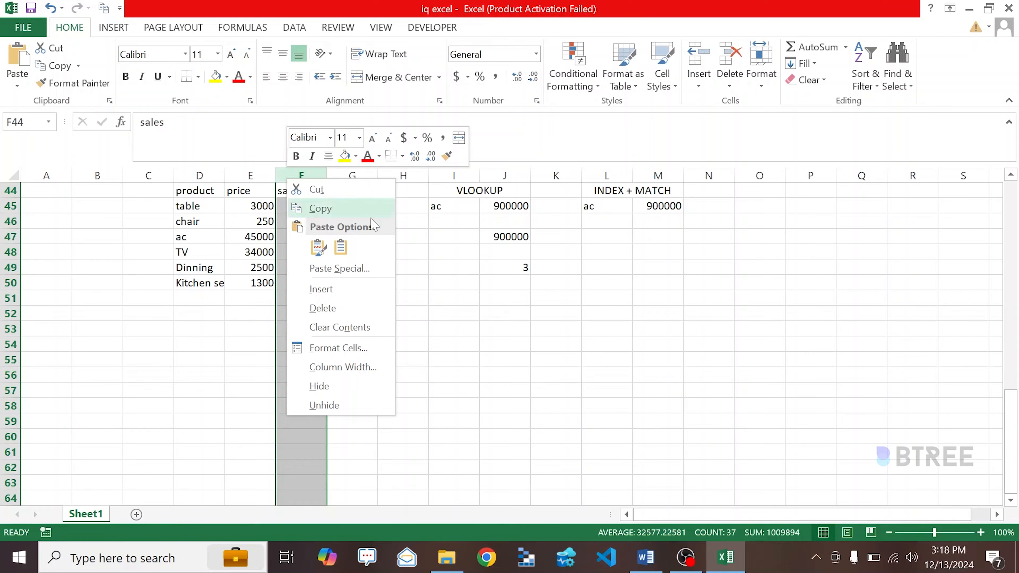
left_click(353, 290)
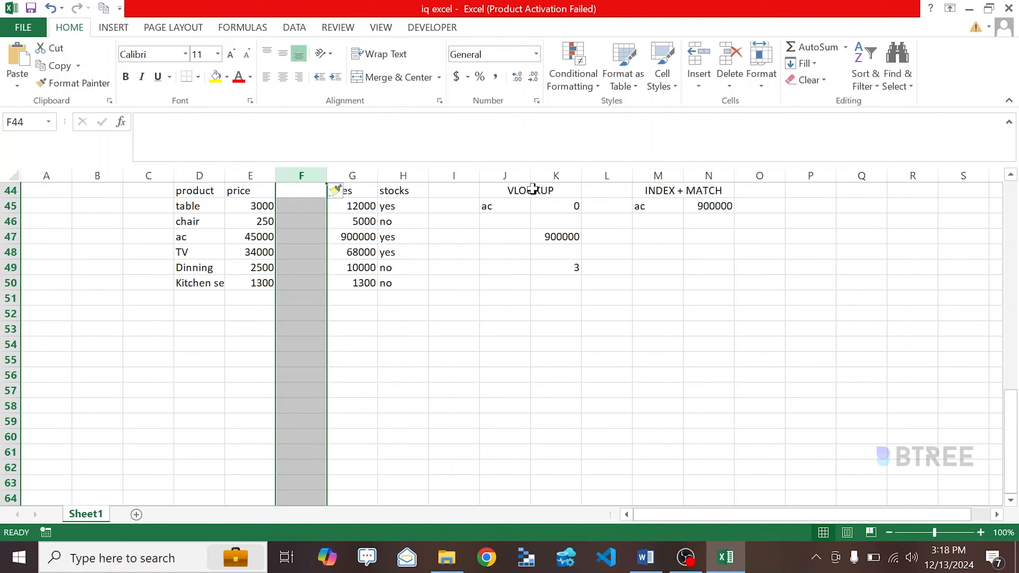
Apply a thick box border around the VLOOKUP block J44:K45 and the INDEX + MATCH block M44:N45
left_click_drag(494, 183, 565, 211)
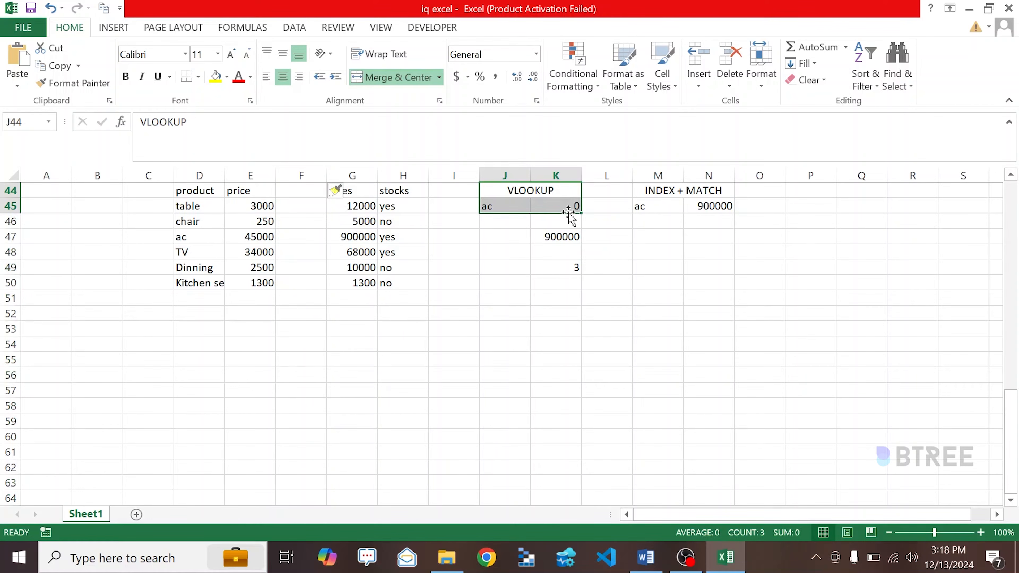
left_click(199, 77)
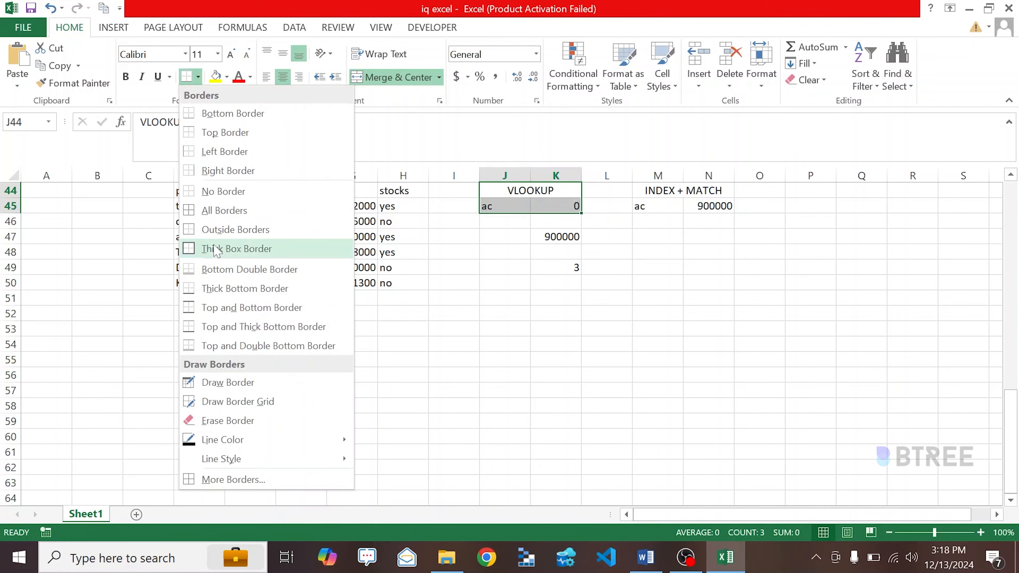
left_click(218, 246)
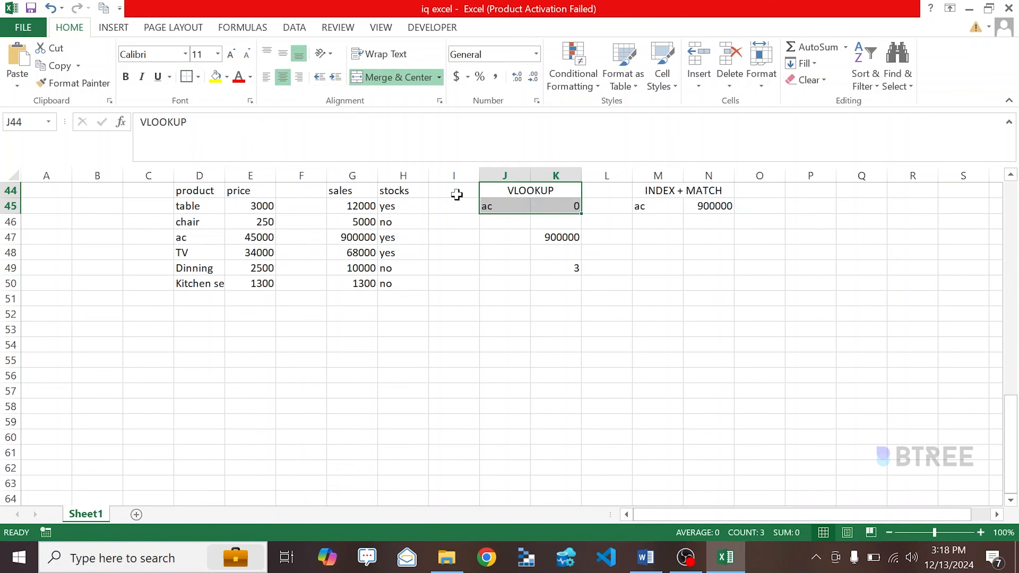
left_click(546, 202)
left_click_drag(655, 188, 718, 207)
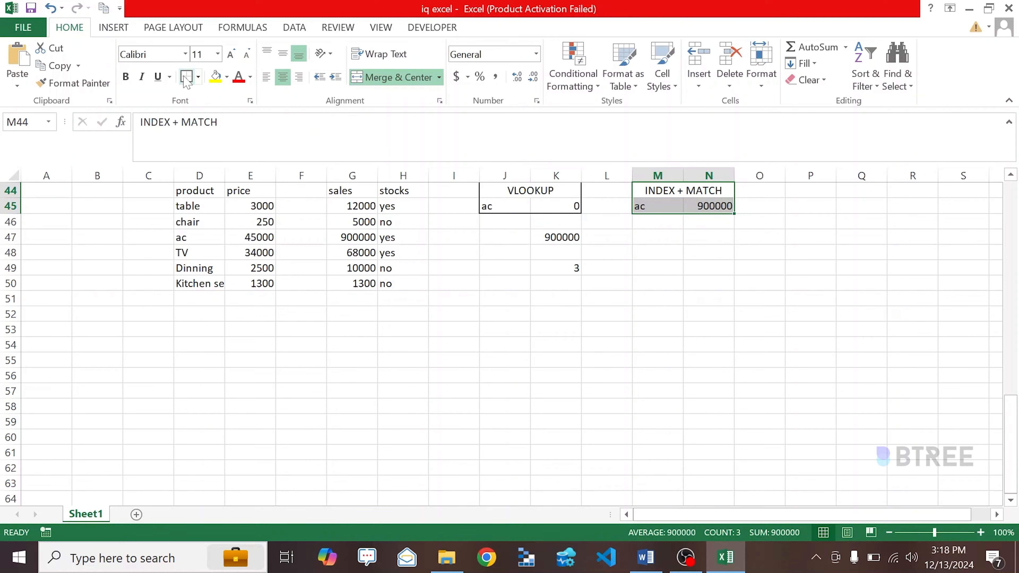
left_click(748, 243)
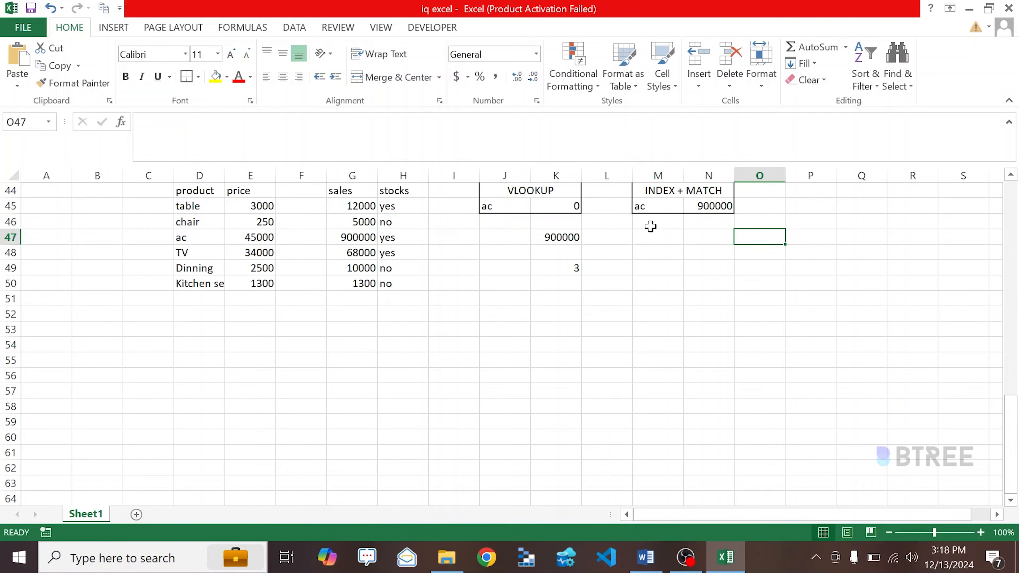
Examine the VLOOKUP formula in K45 and the INDEX-MATCH formula in N45, leaving both unchanged
left_click(556, 194)
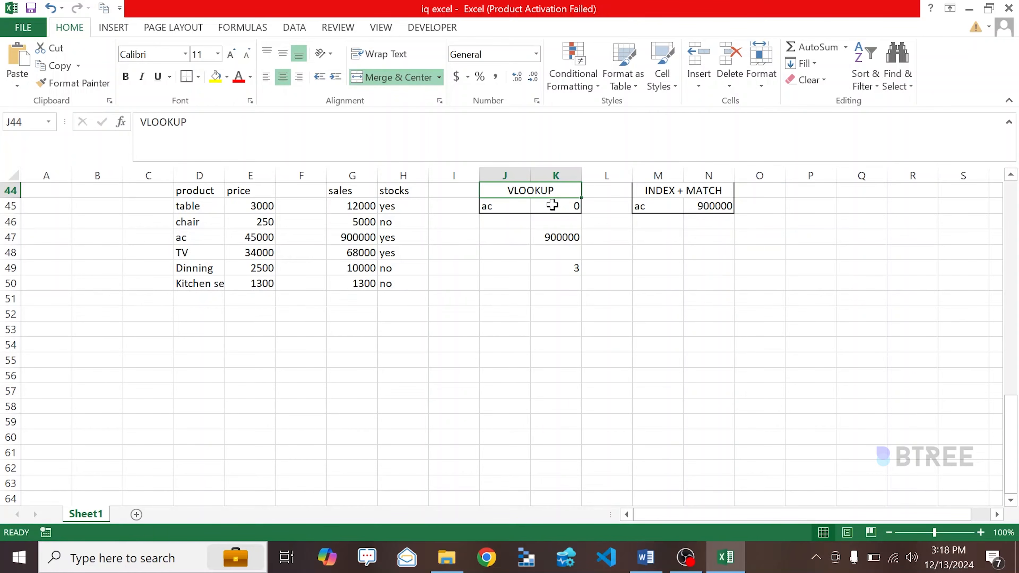
double_click(552, 205)
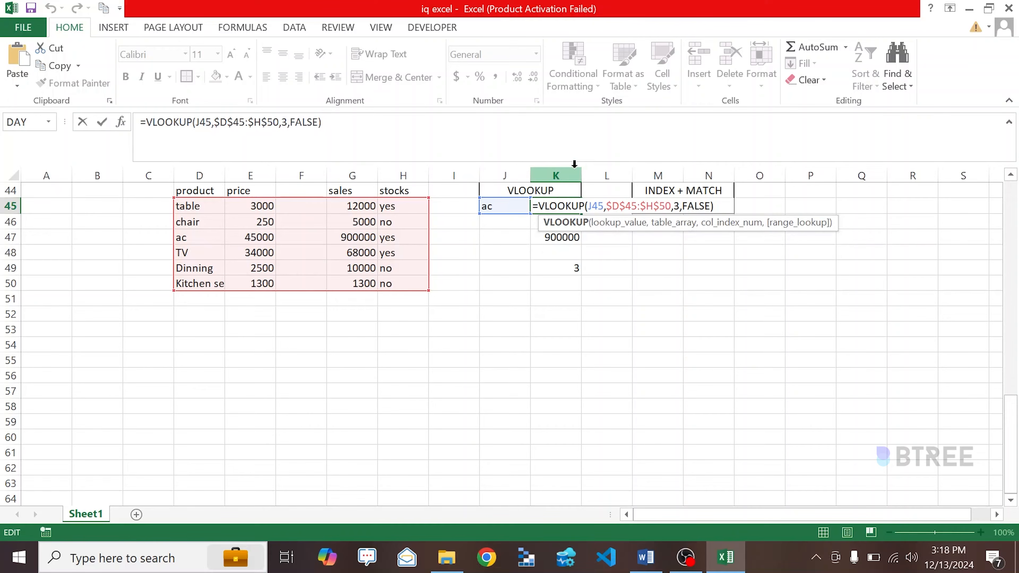
key("Return")
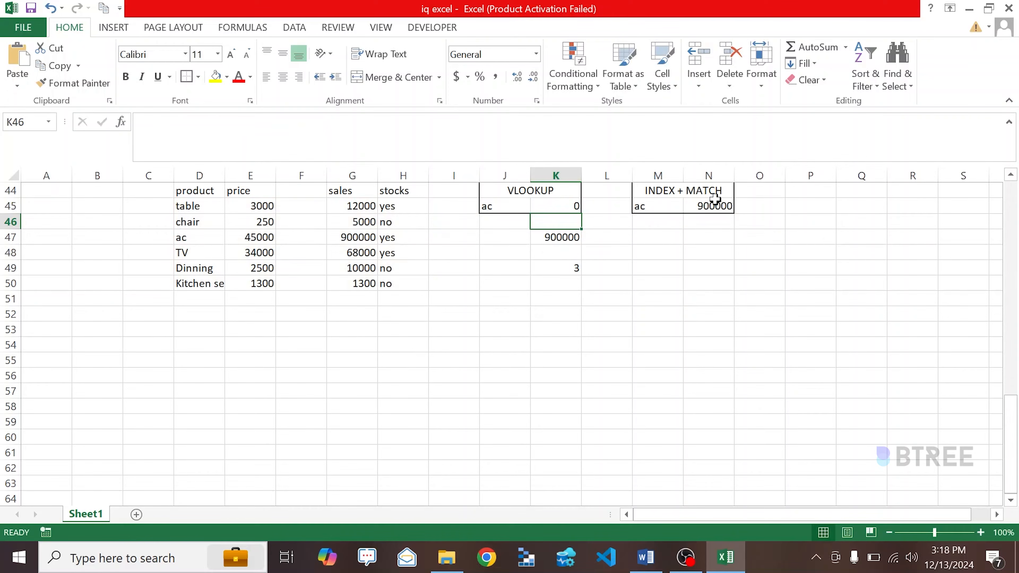
left_click(705, 212)
double_click(704, 206)
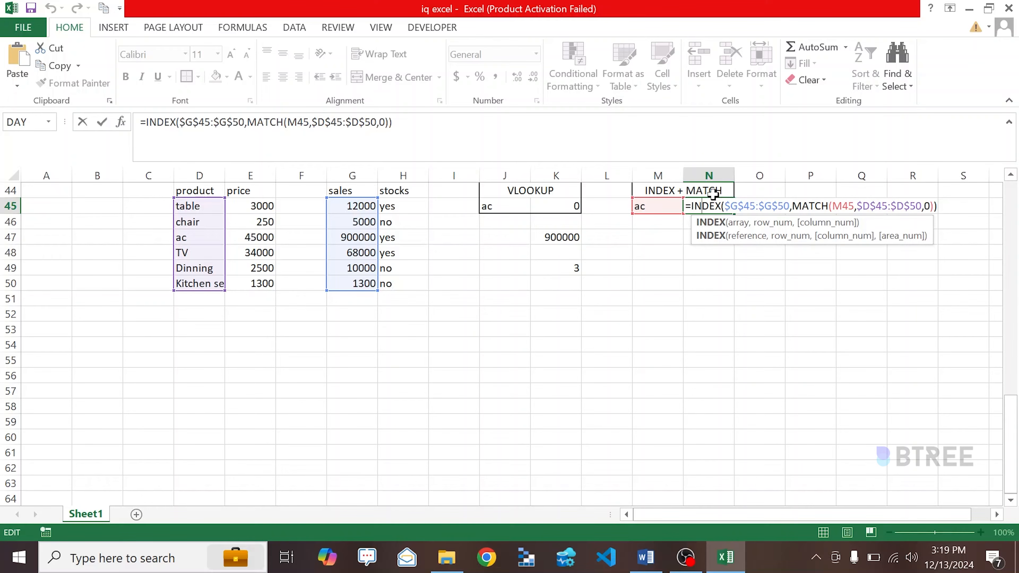
key("Return")
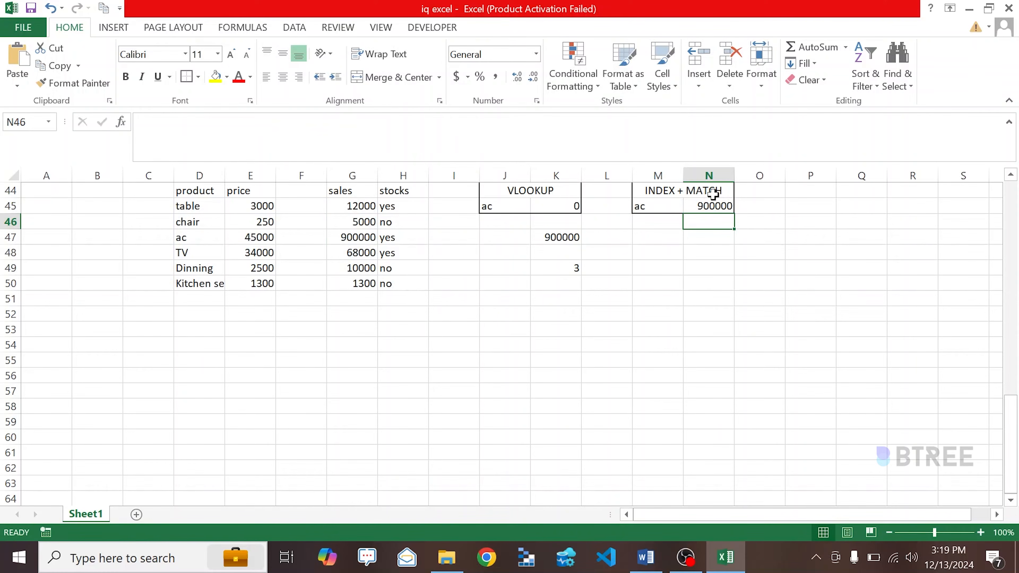
Label the start of the next interview question by entering 8Q in cell B53
left_click(505, 327)
left_click(112, 334)
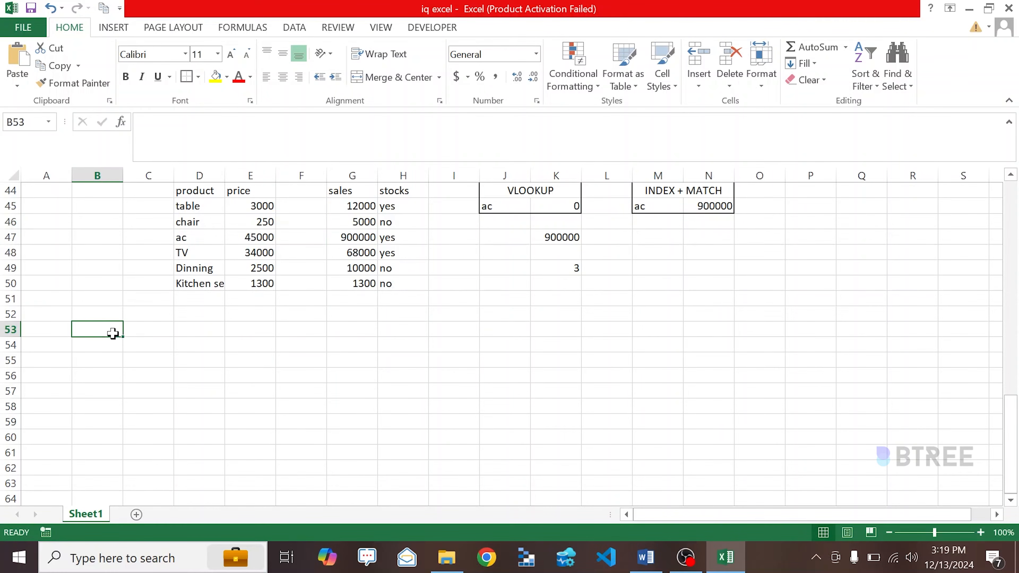
type("8Q")
left_click(235, 353)
Switch to the EXCEL IQ document in Word and read question 8 on COUNTIF and COUNTIFS
key("alt+Tab")
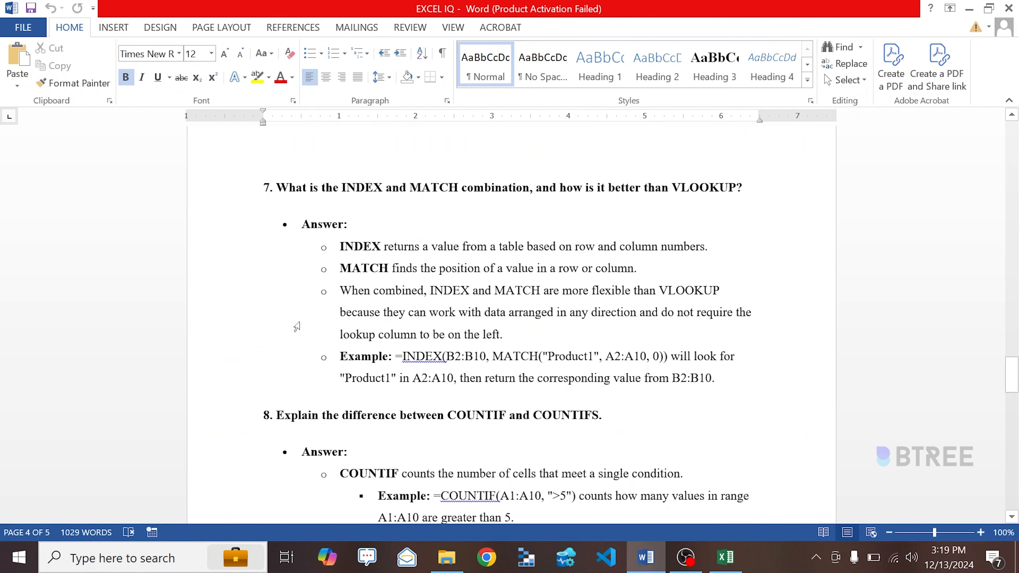
scroll(297, 327, "down", 2)
scroll(510, 321, "down", 3)
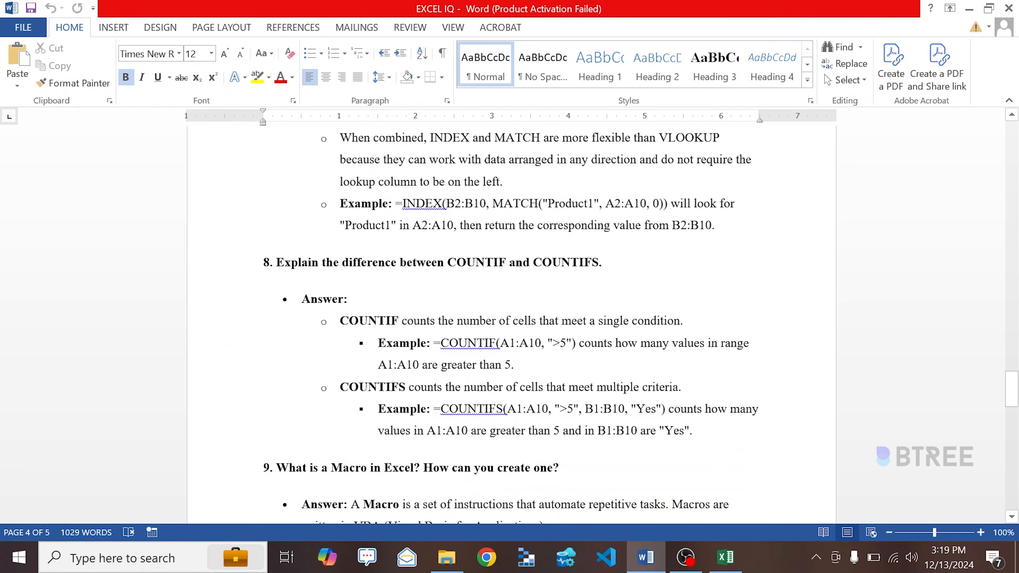
Switch back to the iq excel workbook and copy the question 7 product table D44:H50 to D53
key("alt+Tab")
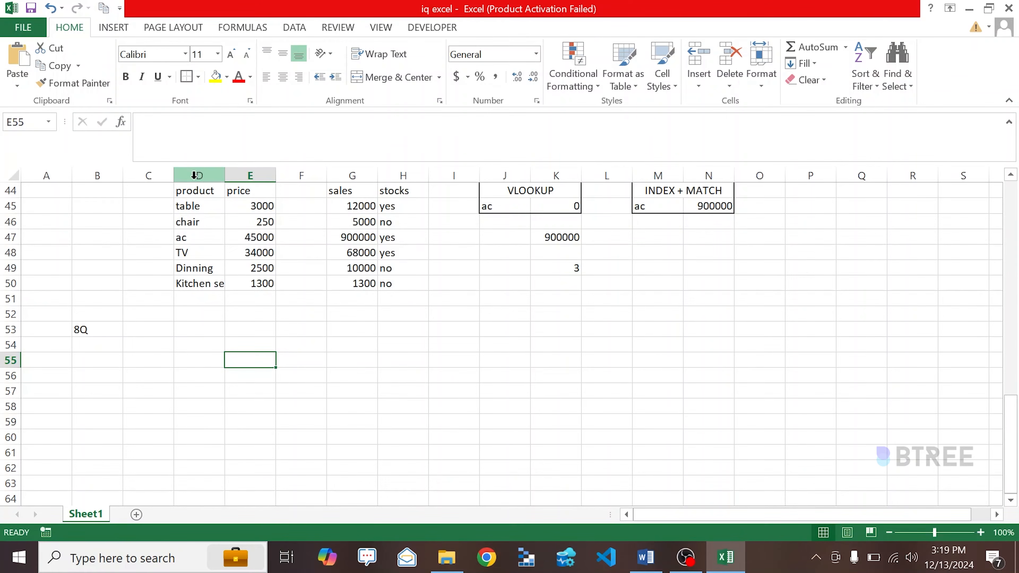
left_click_drag(185, 192, 393, 283)
key("ctrl+c")
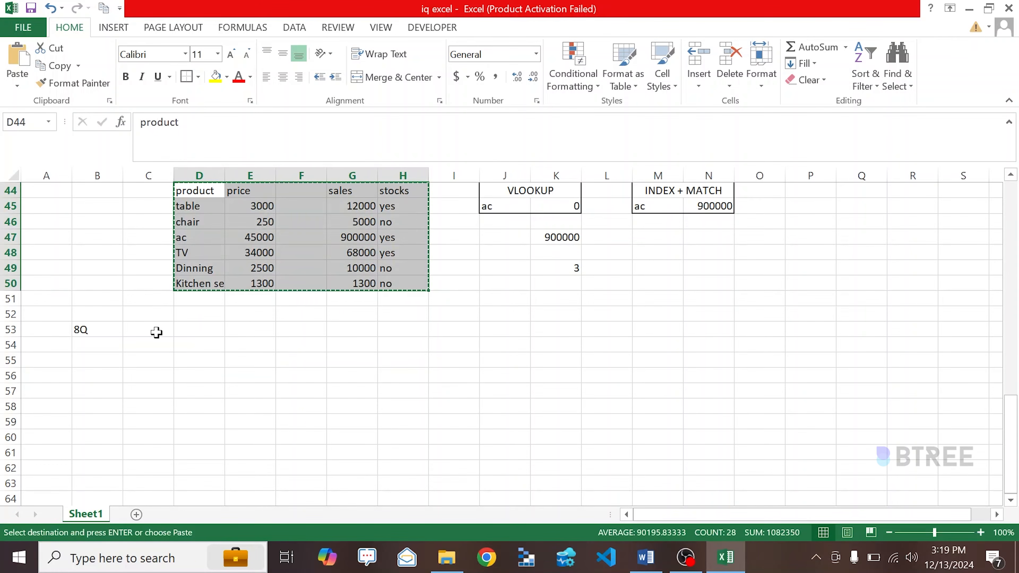
left_click(154, 332)
left_click(183, 331)
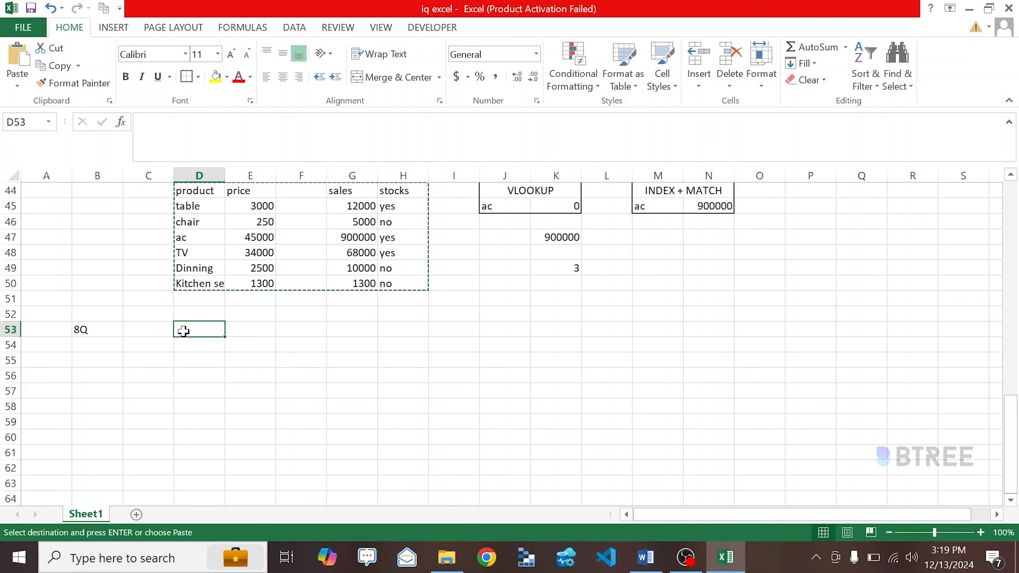
key("ctrl+v")
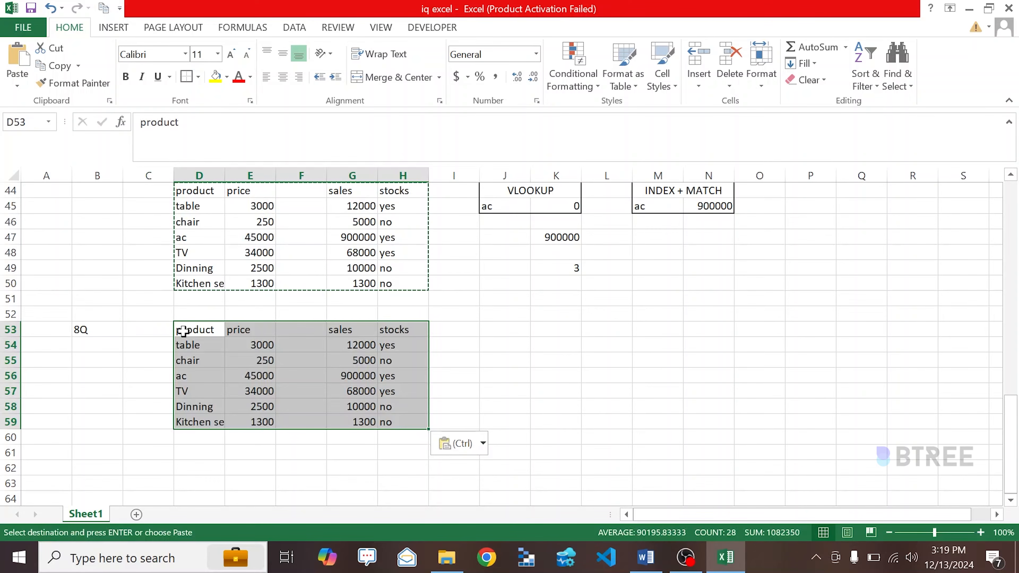
Copy the sales and stocks columns of the pasted table, starting at G53
left_click(301, 314)
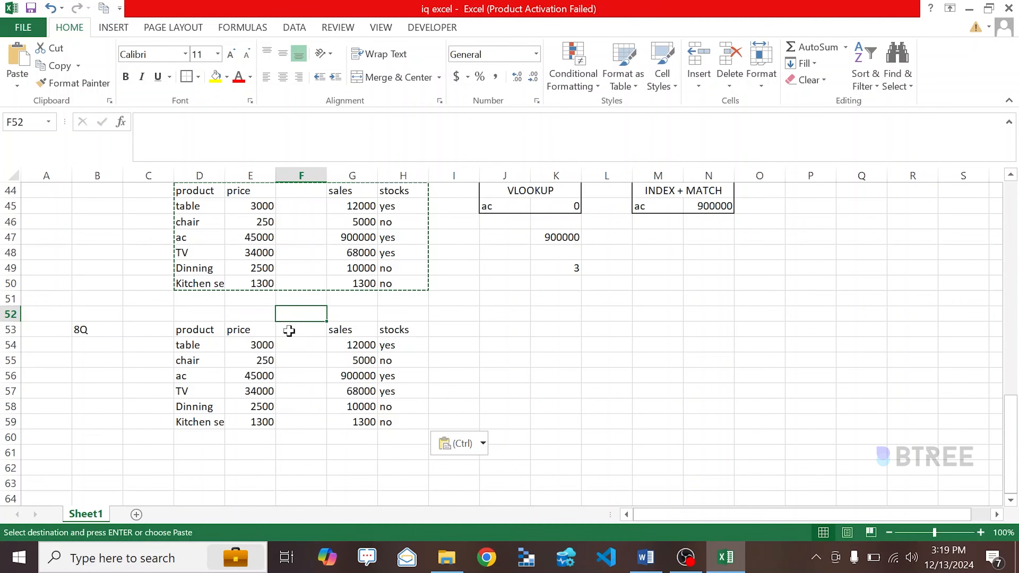
left_click(339, 330)
left_click(403, 423, "shift")
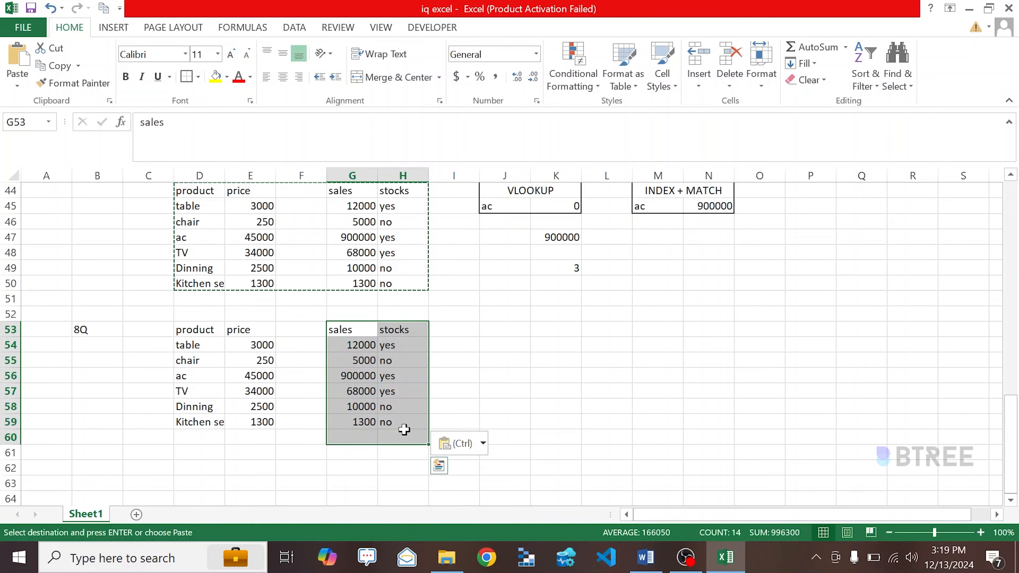
key("ctrl+c")
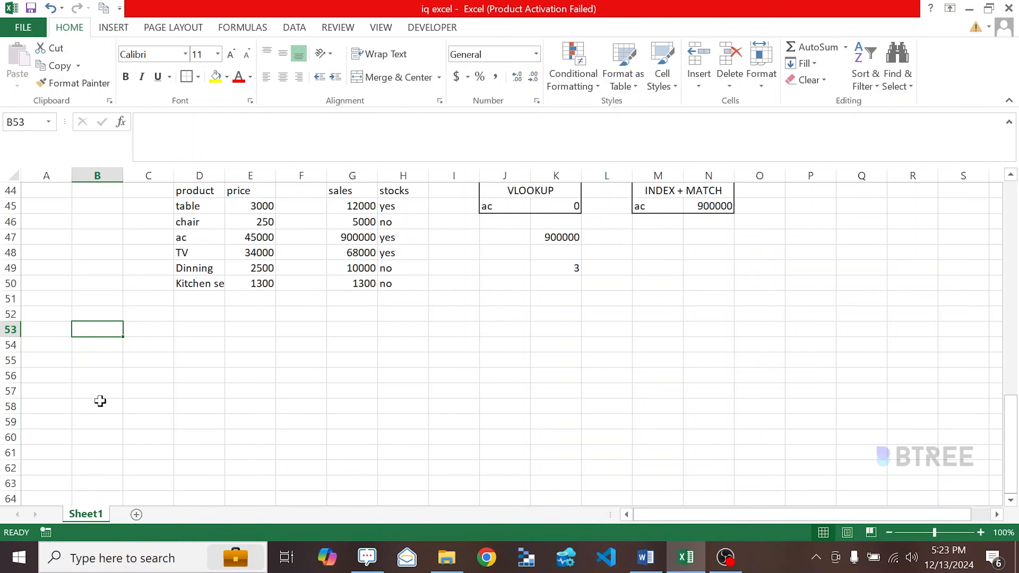
Enter 8q in cell B53 and paste a copy of the product table D44:H50 at D53
type("8q")
key("Tab")
key("Tab")
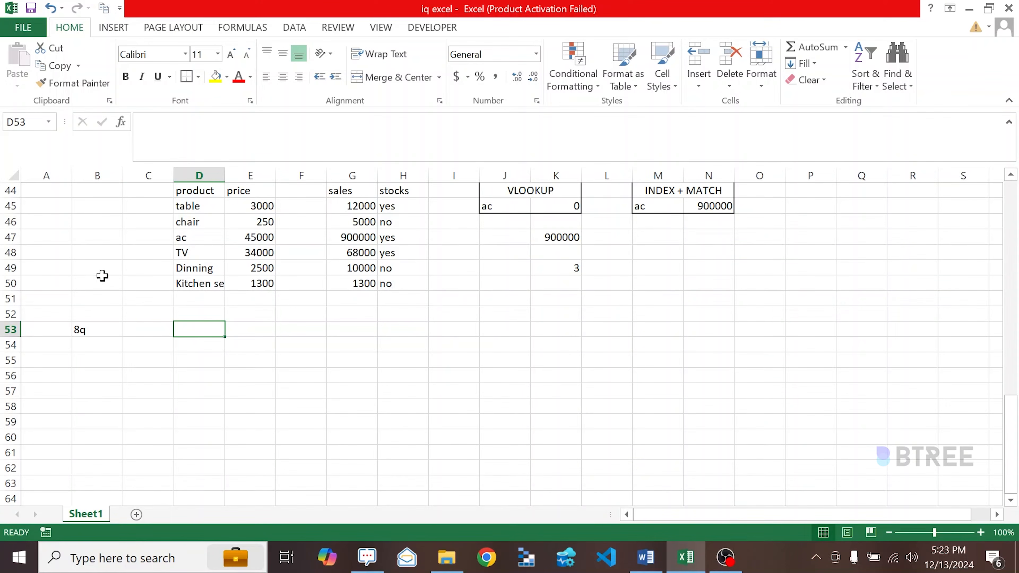
scroll(140, 257, "up", 1)
left_click_drag(183, 237, 391, 327)
key("ctrl+c")
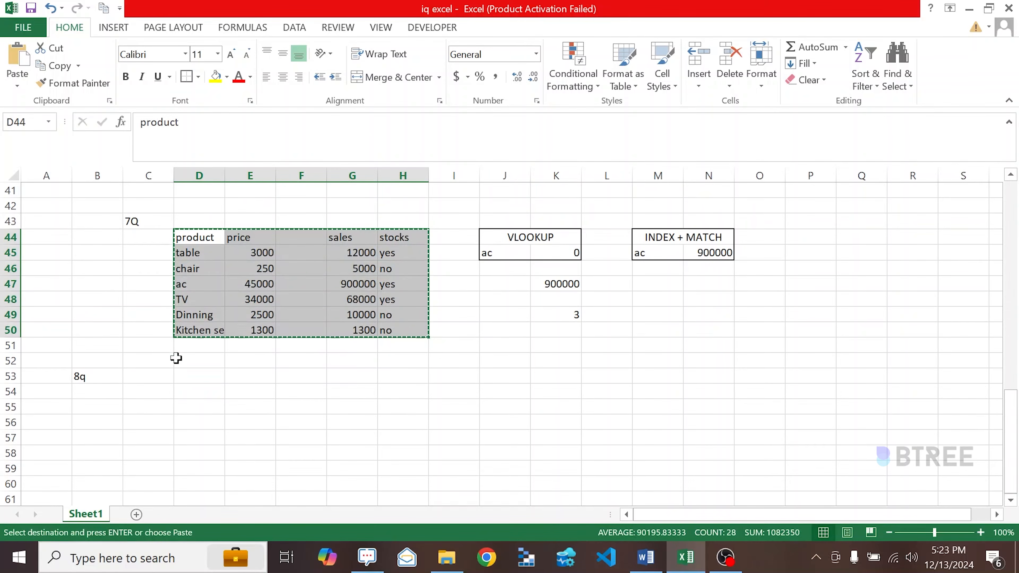
left_click(193, 380)
key("ctrl+v")
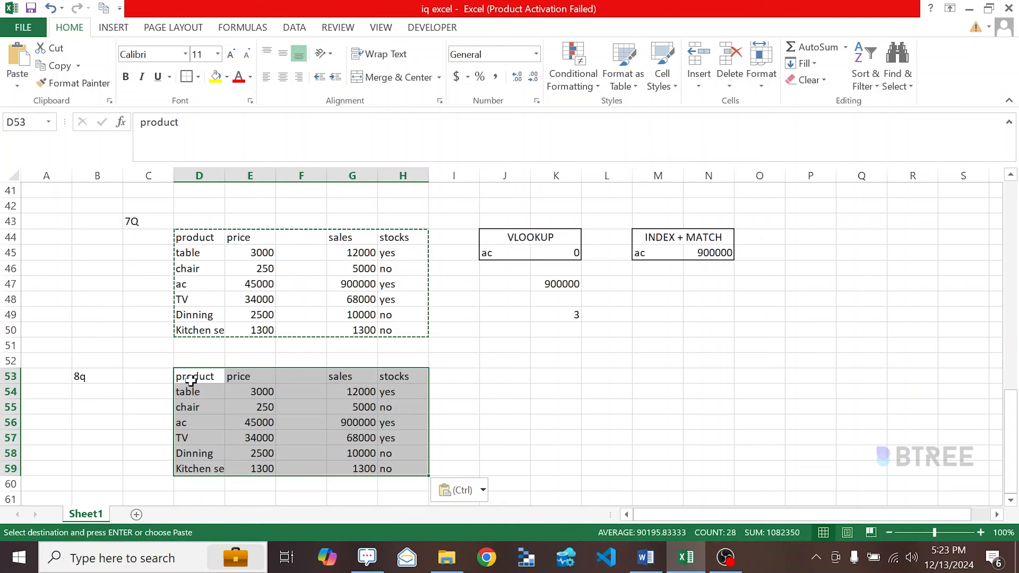
Move the new table's sales and stocks columns G53:H59 to F53:G59, directly beside the price column
left_click(313, 372)
left_click_drag(361, 384, 404, 464)
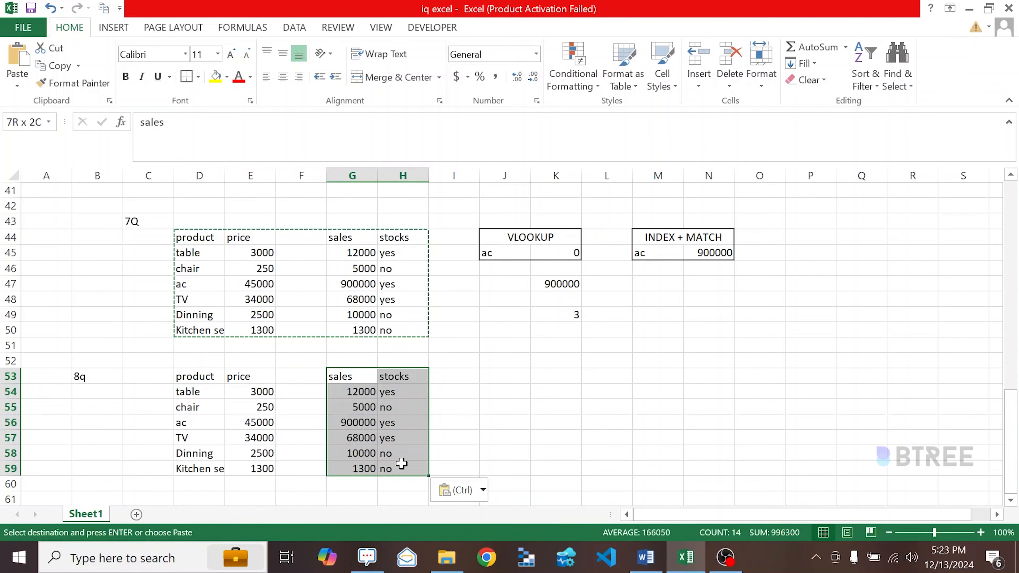
key("ctrl+c")
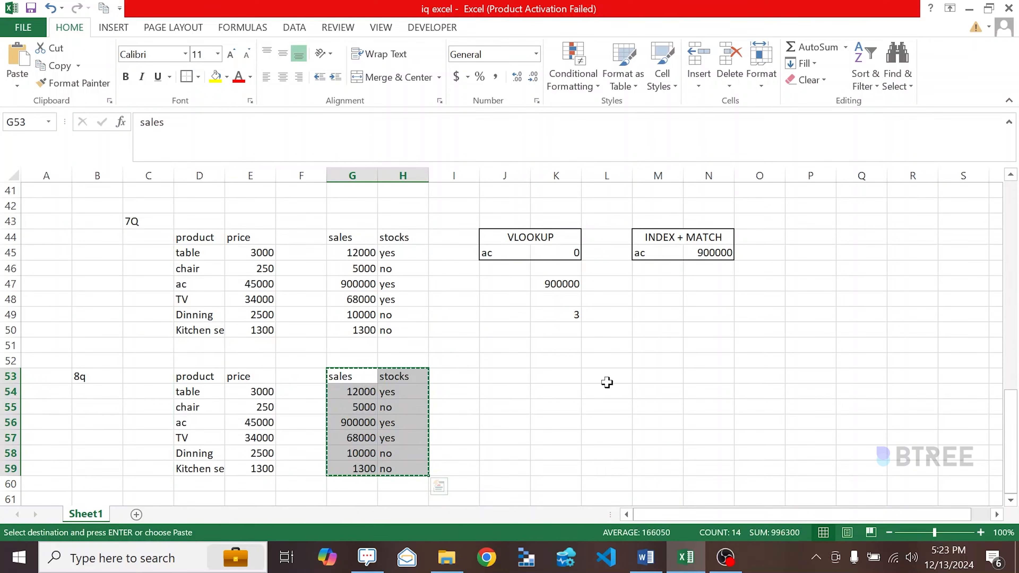
left_click(604, 374)
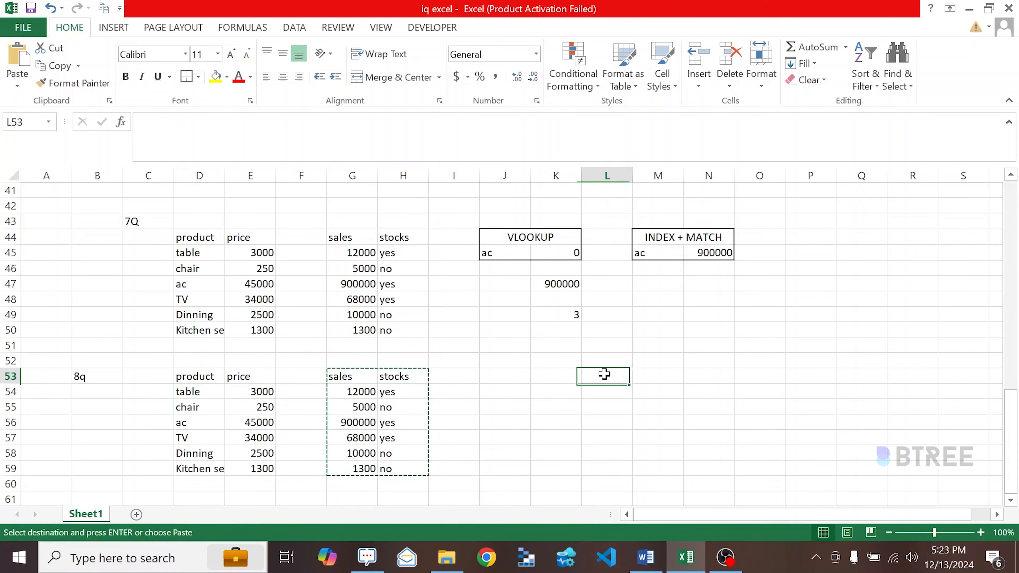
key("ctrl+v")
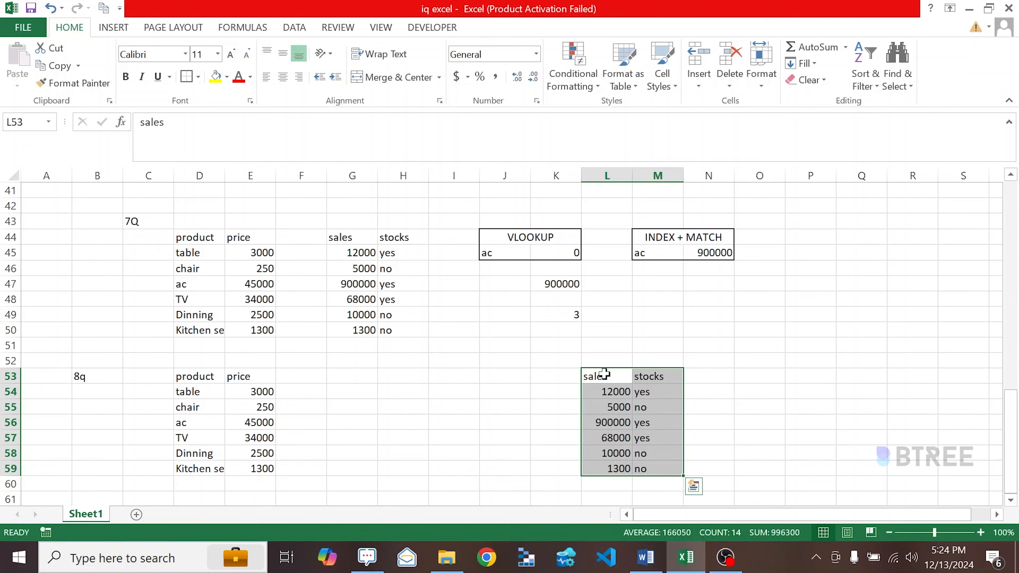
key("ctrl+x")
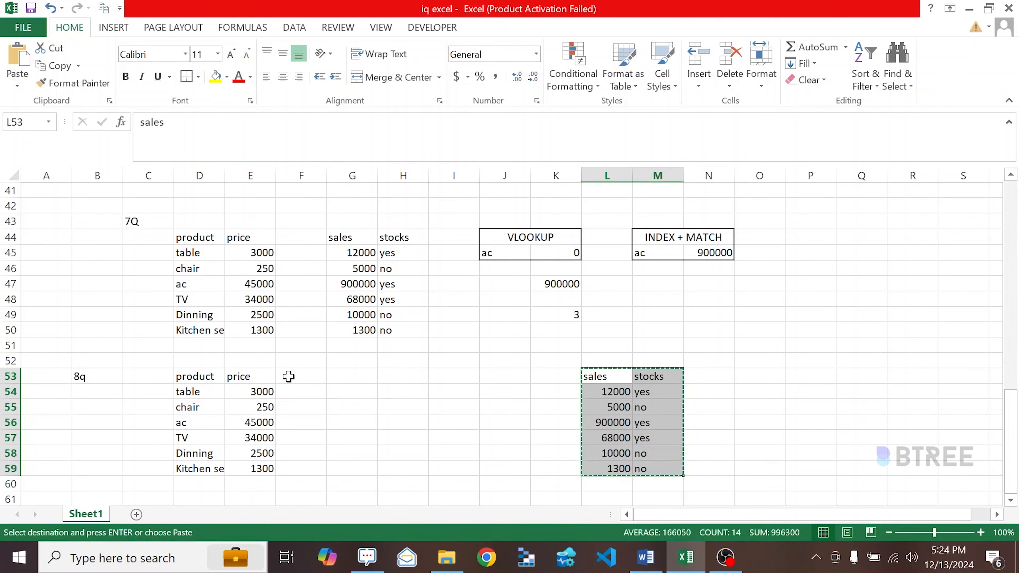
left_click(289, 376)
key("ctrl+v")
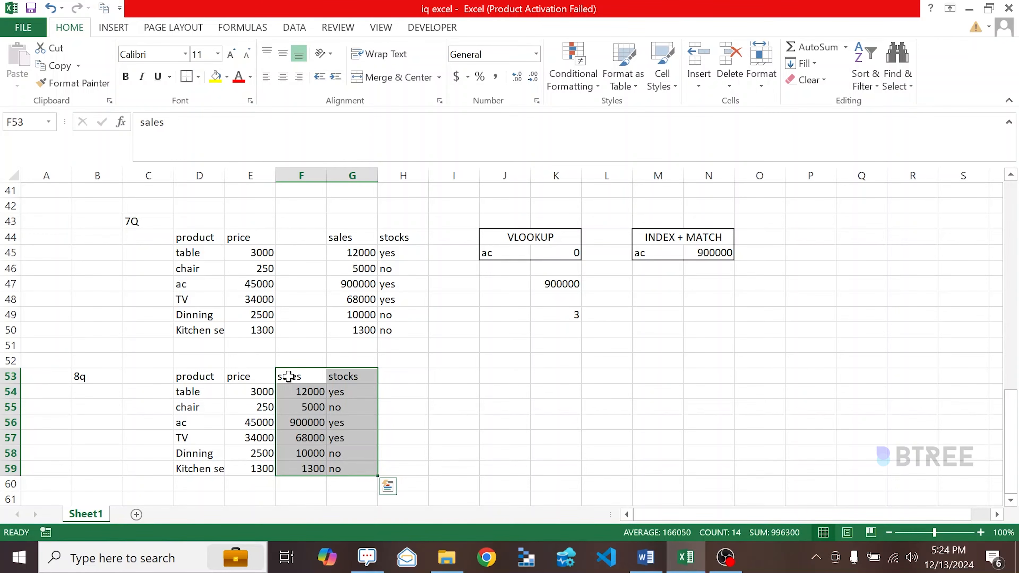
Enter the question "How many products have a price greater than 30000" in cell I54
left_click(505, 375)
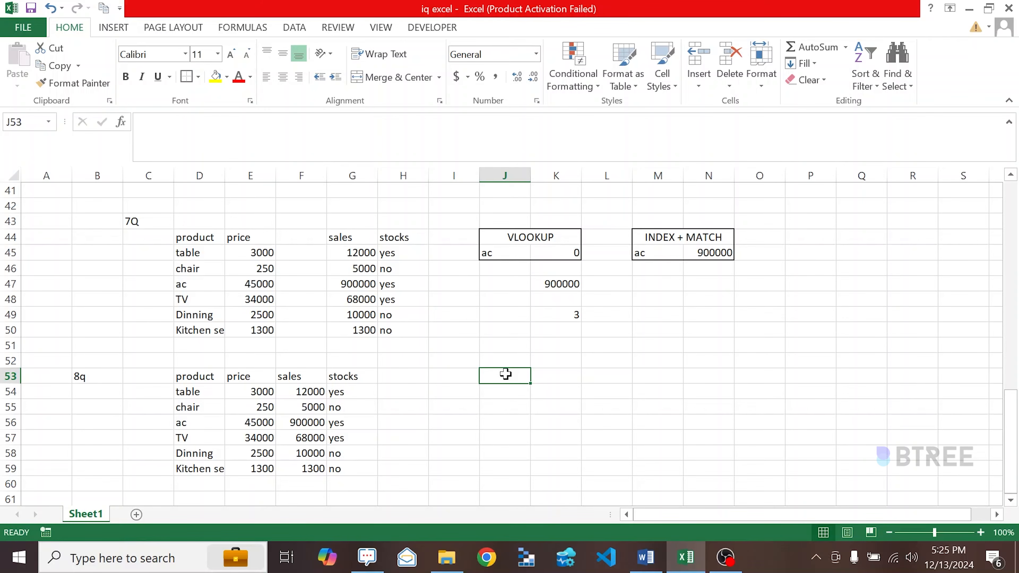
left_click(468, 386)
type("H")
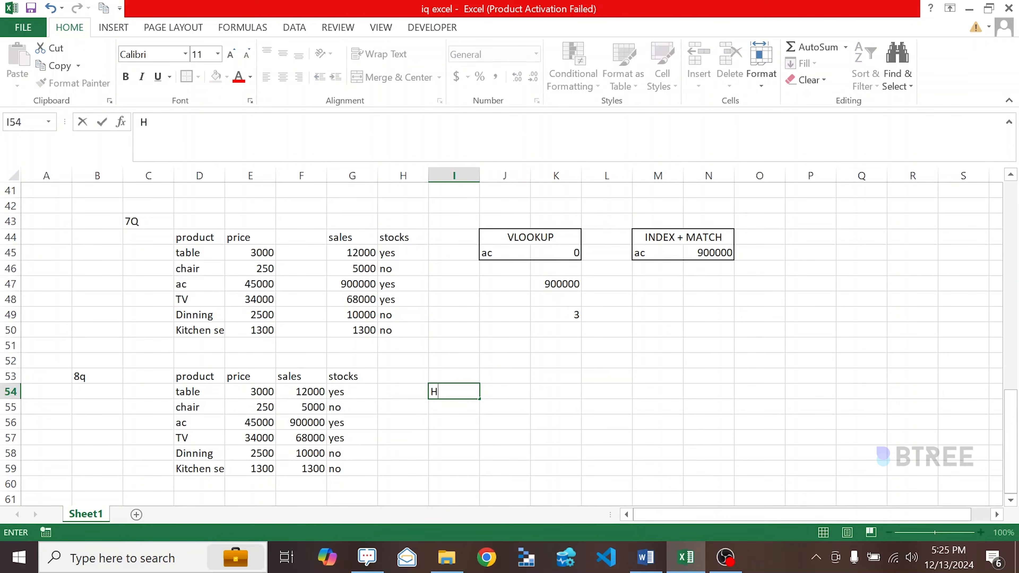
type("ow many p")
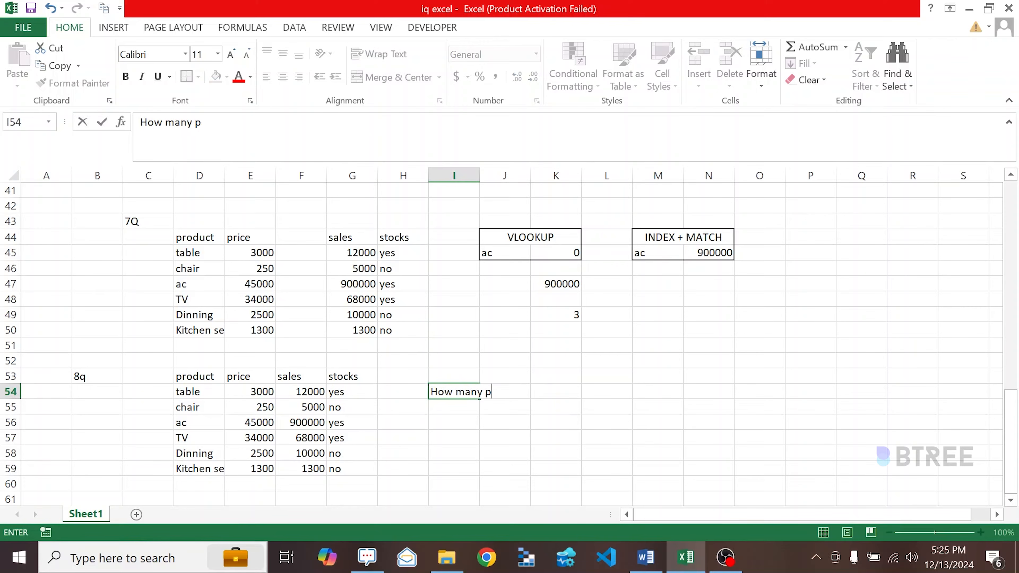
type("roducts hac")
key("BackSpace")
type("ve")
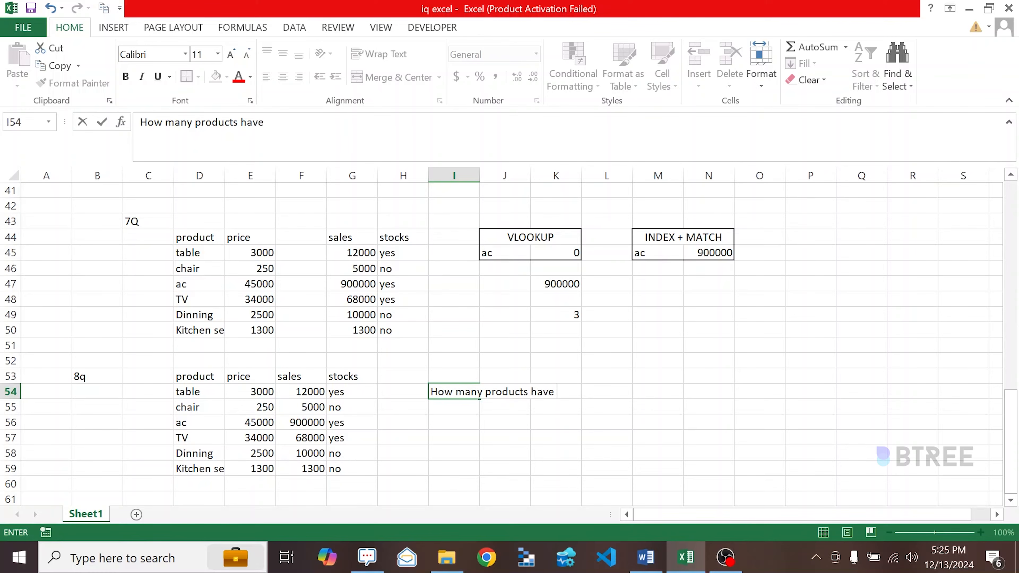
type(" a p")
type("rice gra")
key("BackSpace")
type("eatre")
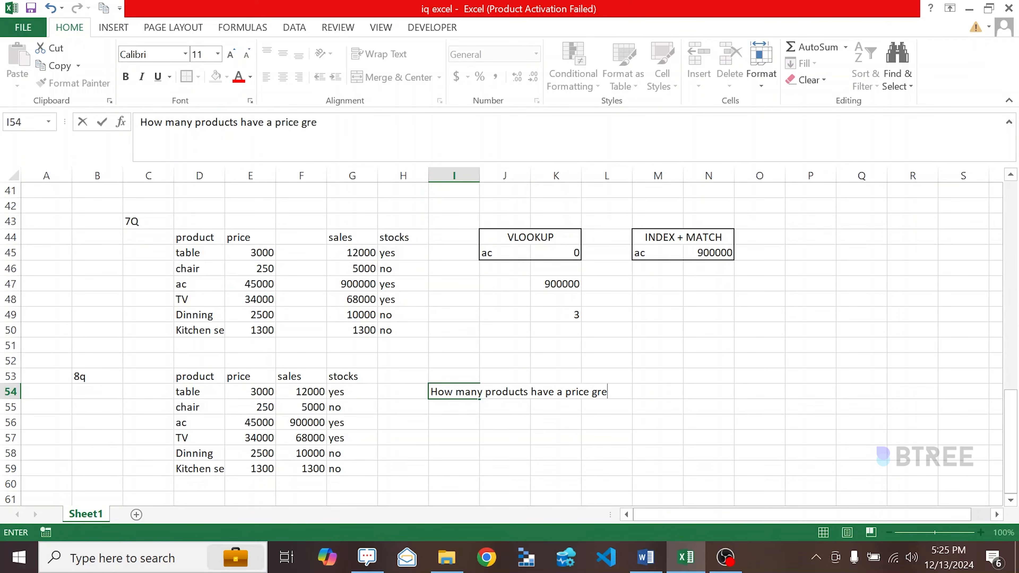
key("BackSpace")
key("BackSpace")
type("er than 3000")
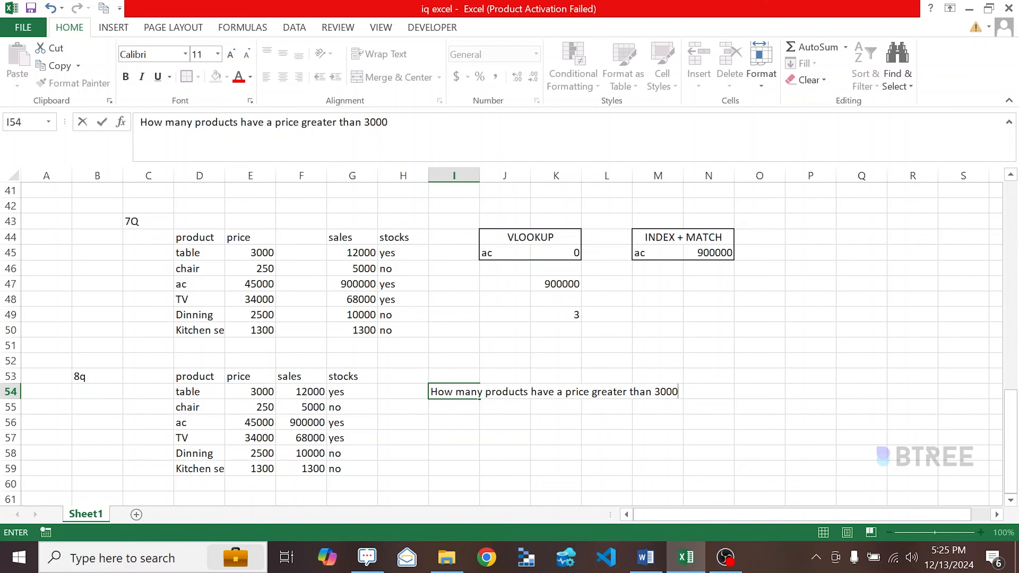
type("0")
key("Return")
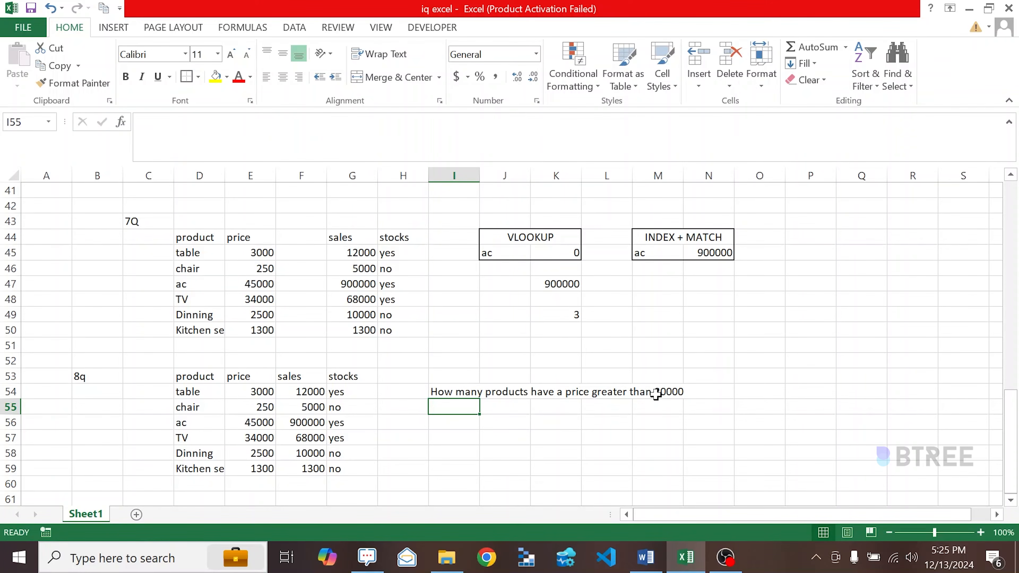
left_click(678, 389)
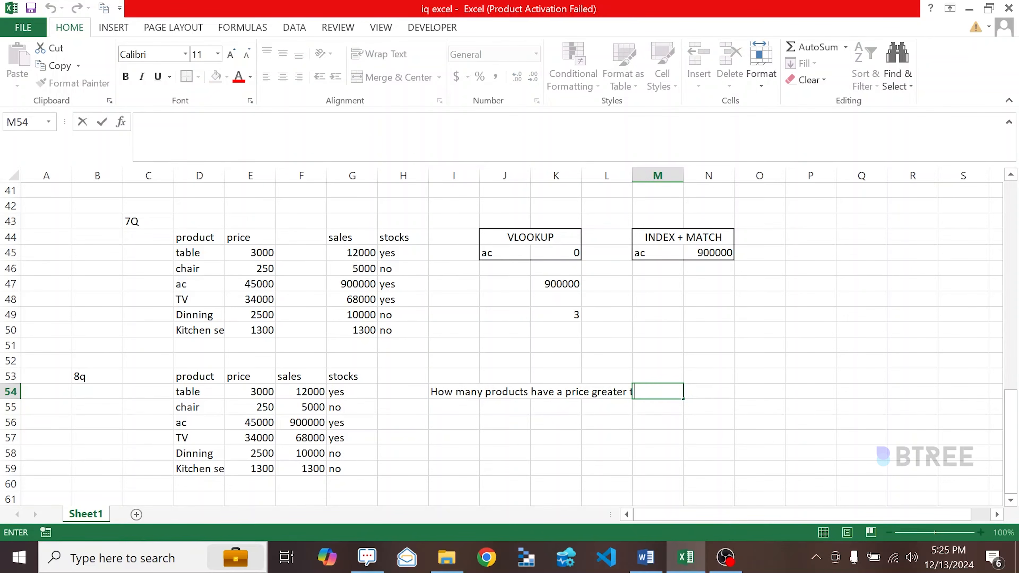
left_click(600, 398)
left_click(453, 393)
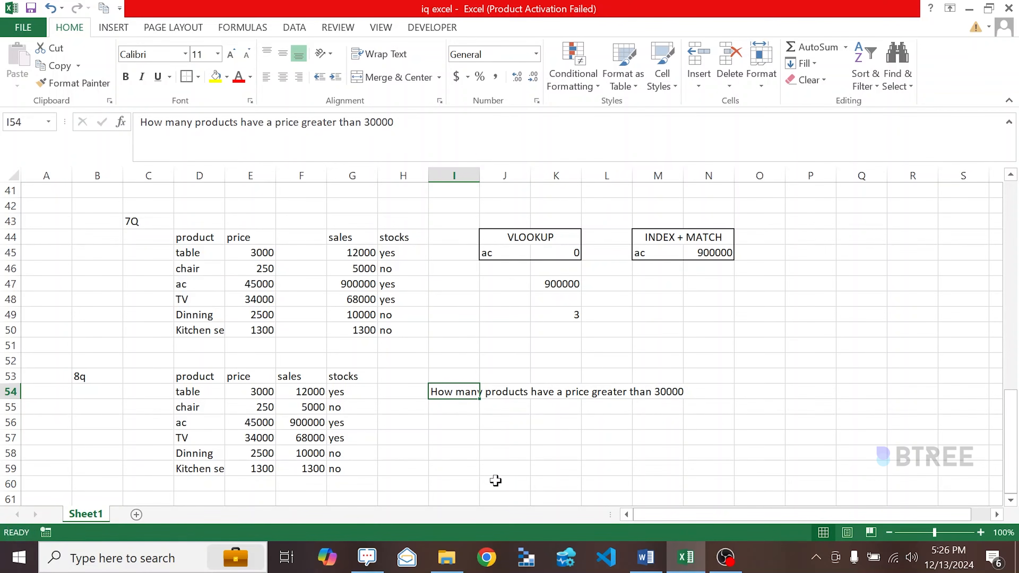
Start a COUNTIF formula in cell I56 with the price cells E54:E59 as its range
left_click(456, 418)
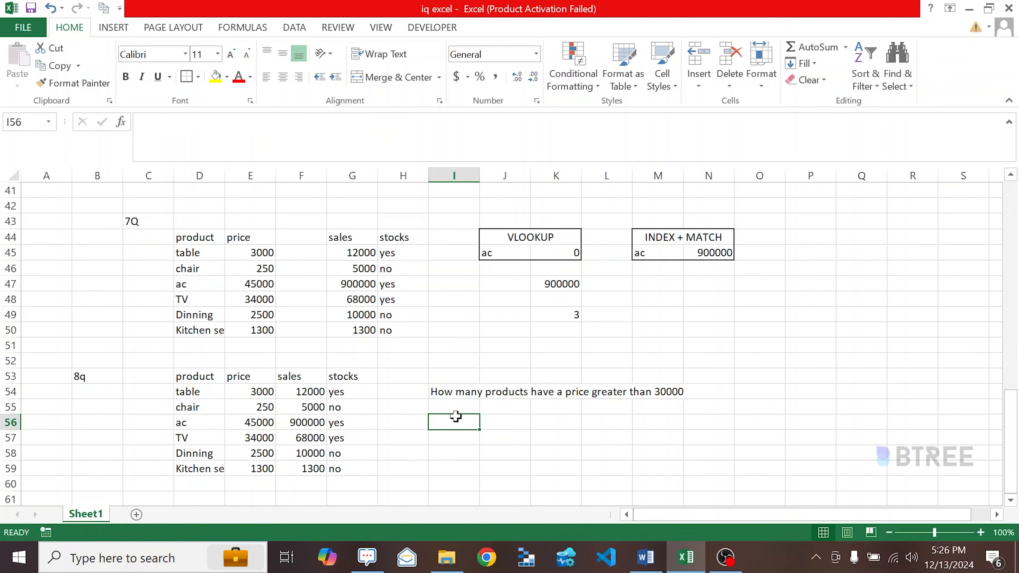
type("=coun")
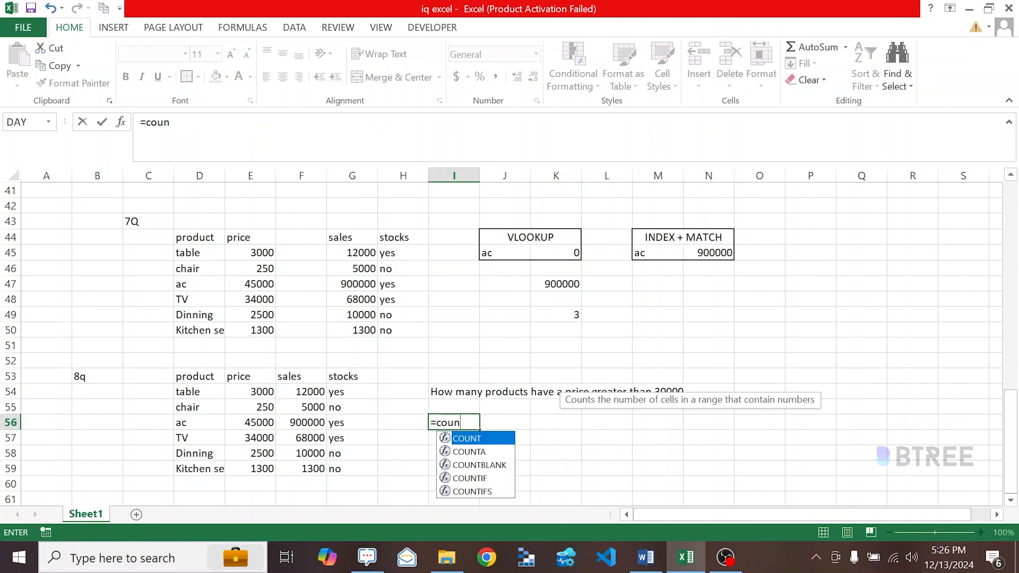
key("Down")
key("Down")
key("Down")
key("Tab")
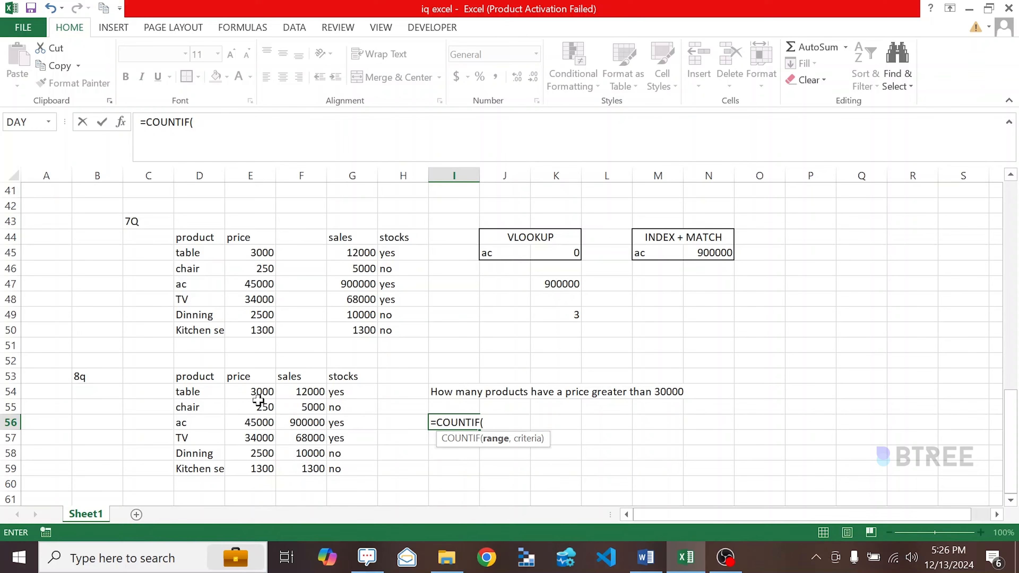
left_click_drag(260, 392, 264, 476)
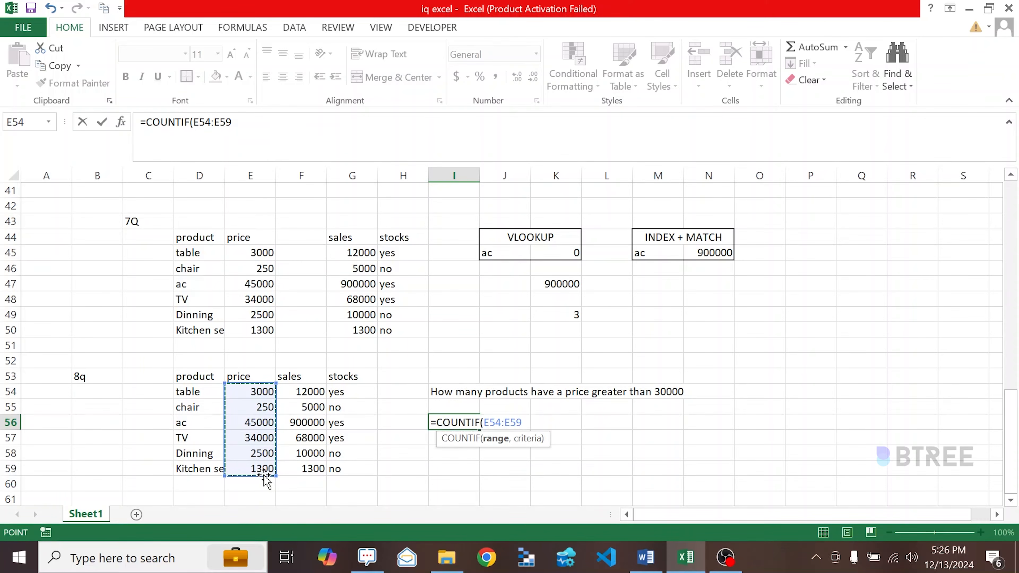
type(",")
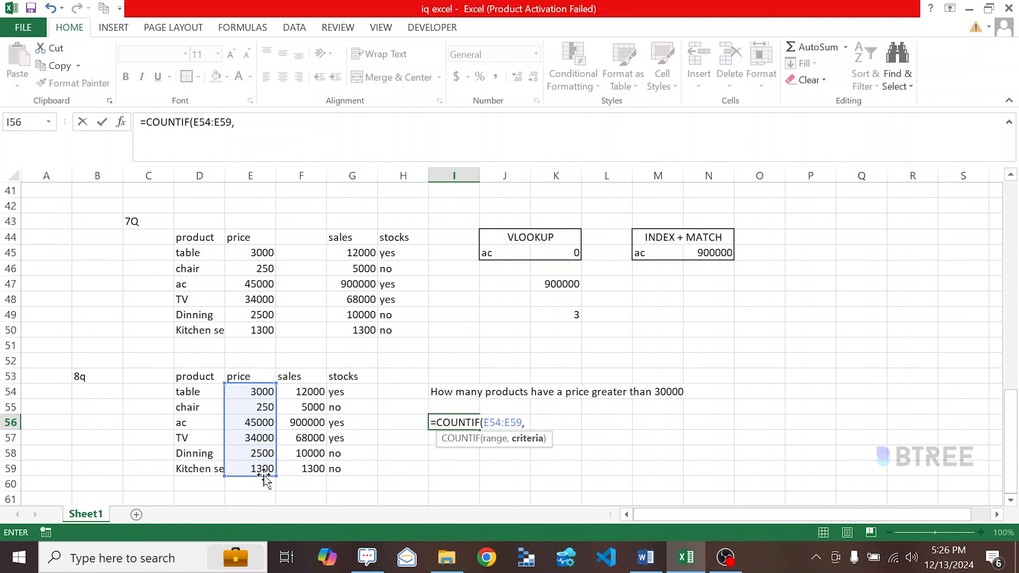
Complete the COUNTIF formula in I56 with the criterion ">30000" and check it against the prices in E56:E57
type("\"\"")
left_click(530, 423)
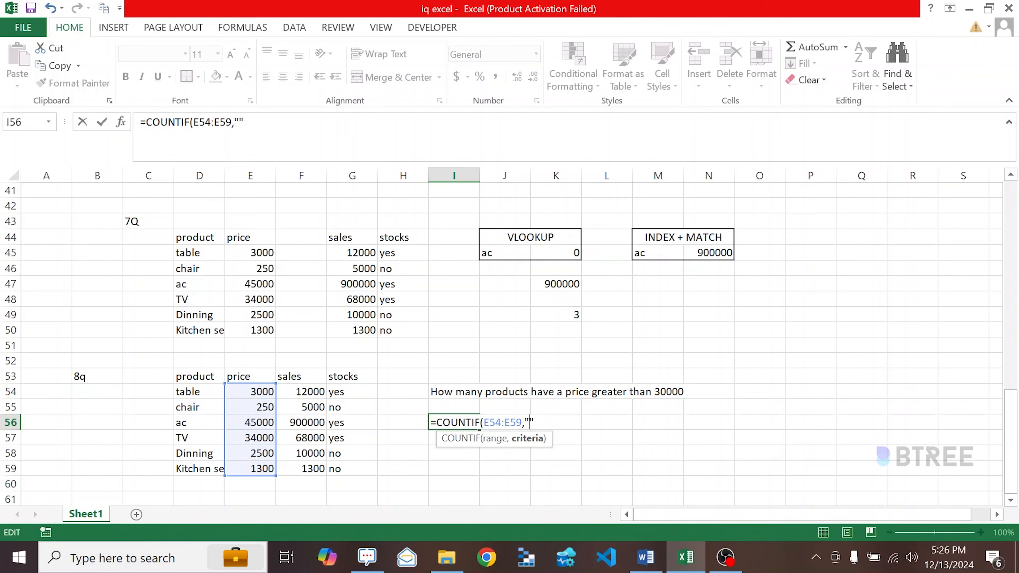
type(">30000\")")
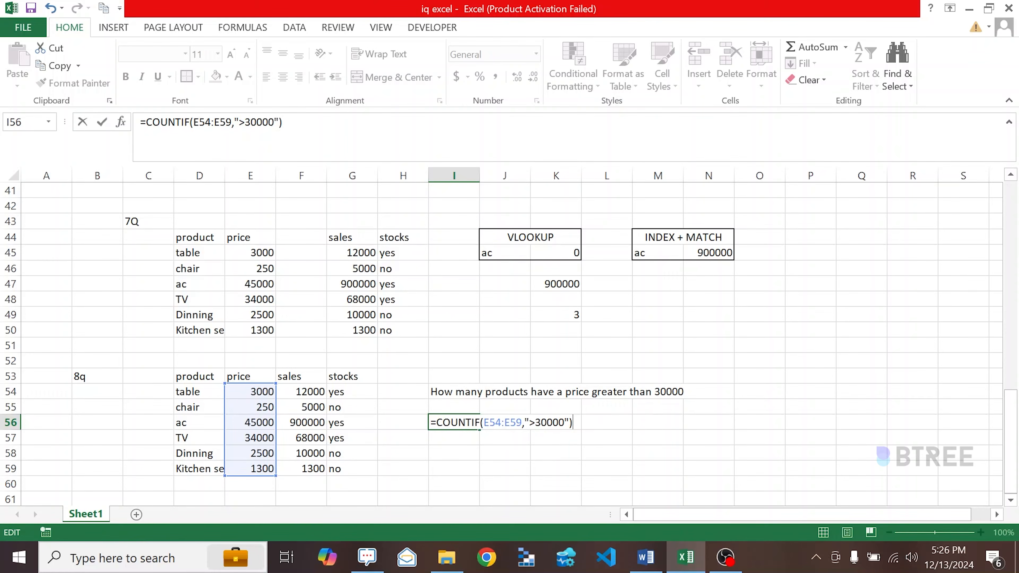
left_click(535, 423)
type("=")
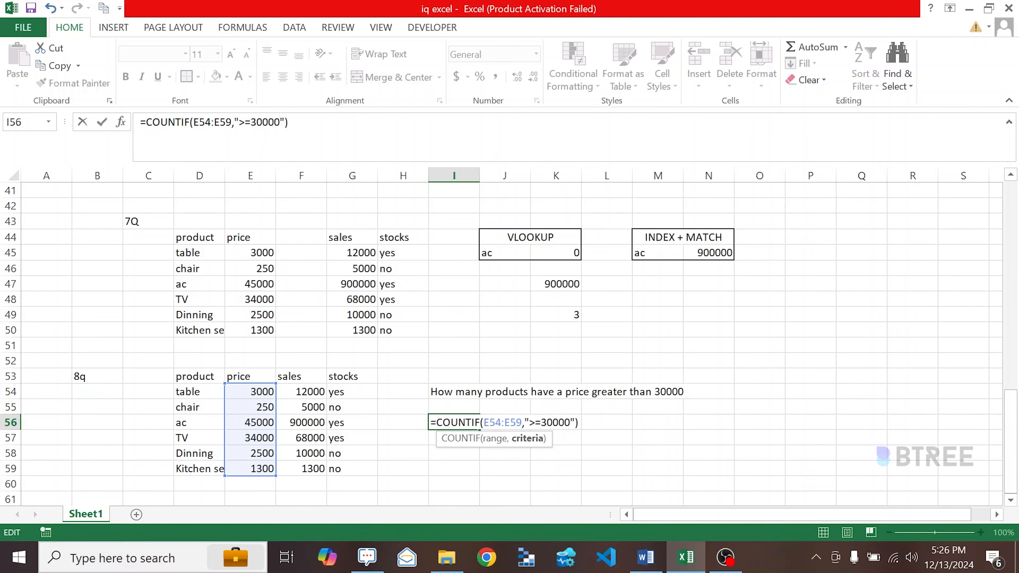
key("BackSpace")
key("Return")
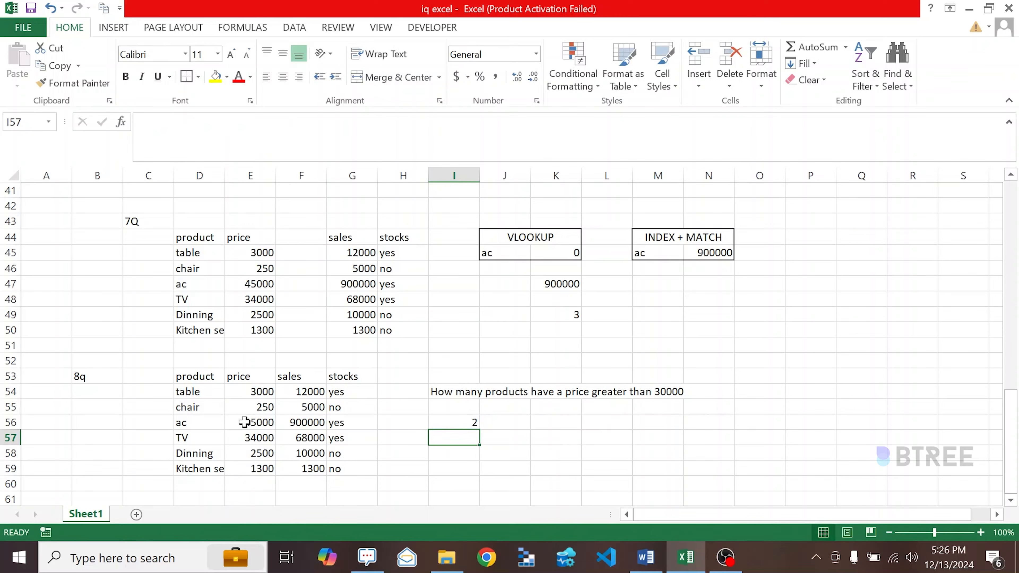
left_click_drag(245, 422, 257, 438)
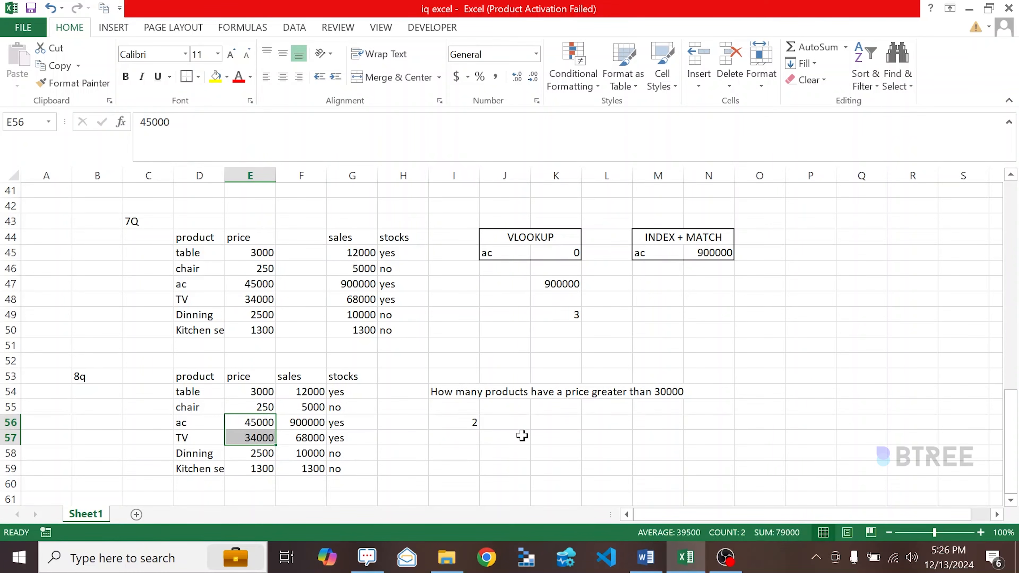
Review the COUNTIF formula in cell I56 and its highlighted price range, leaving the formula as it is
double_click(471, 422)
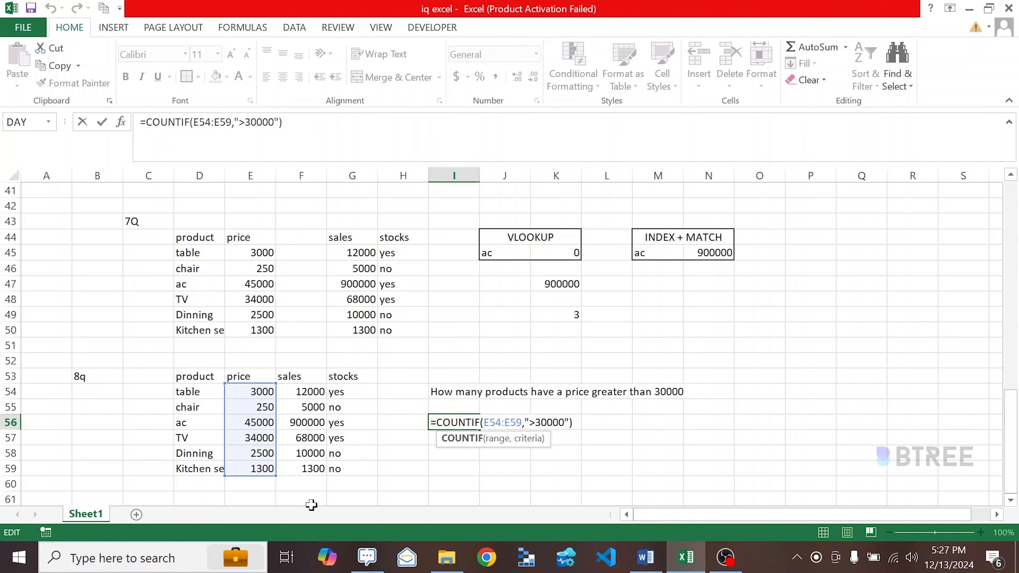
key("Return")
key("Return")
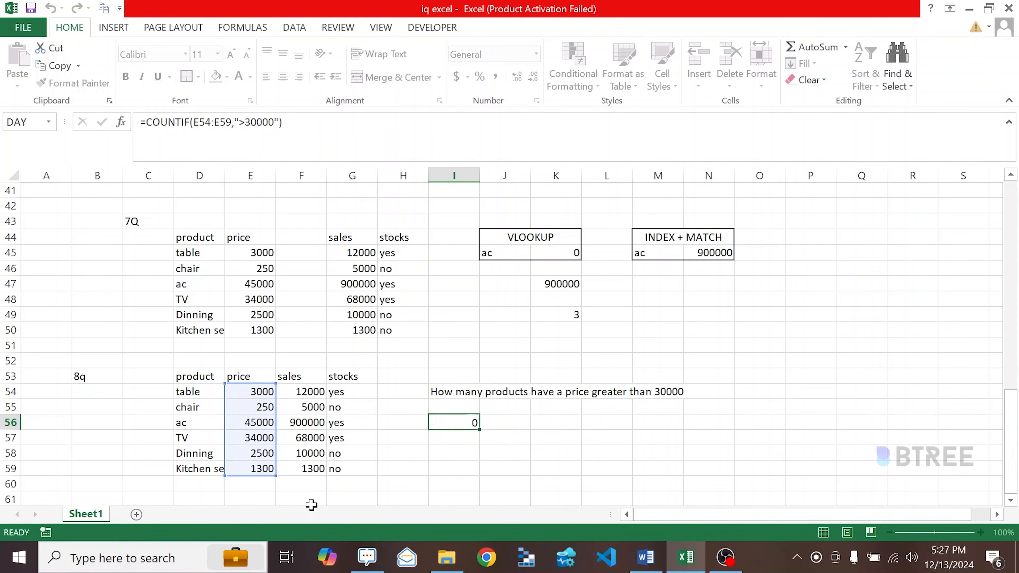
Enter the heading "countif" in cell I53 above the first question and colour its text red
left_click(444, 377)
type("countif")
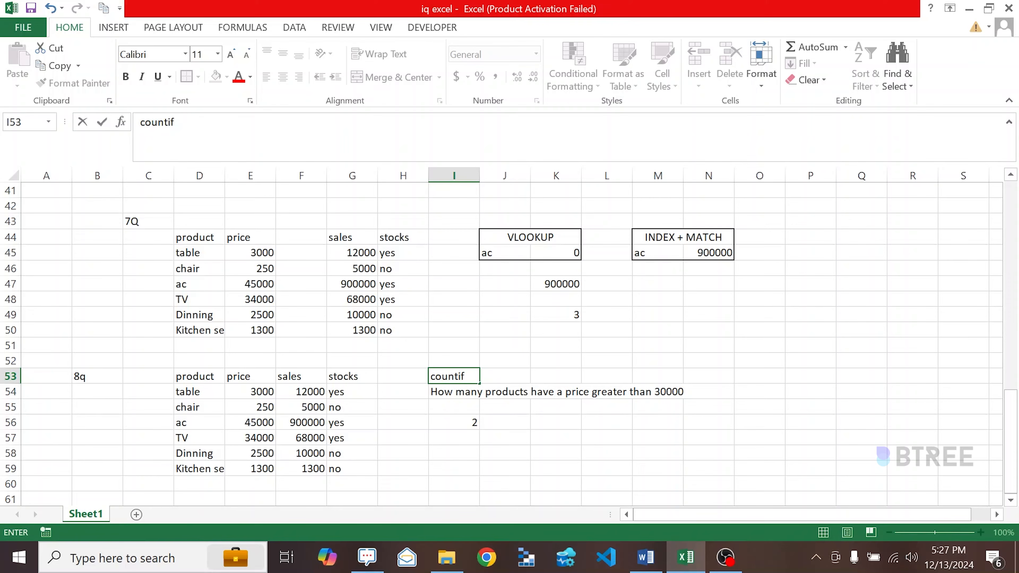
left_click_drag(466, 376, 424, 376)
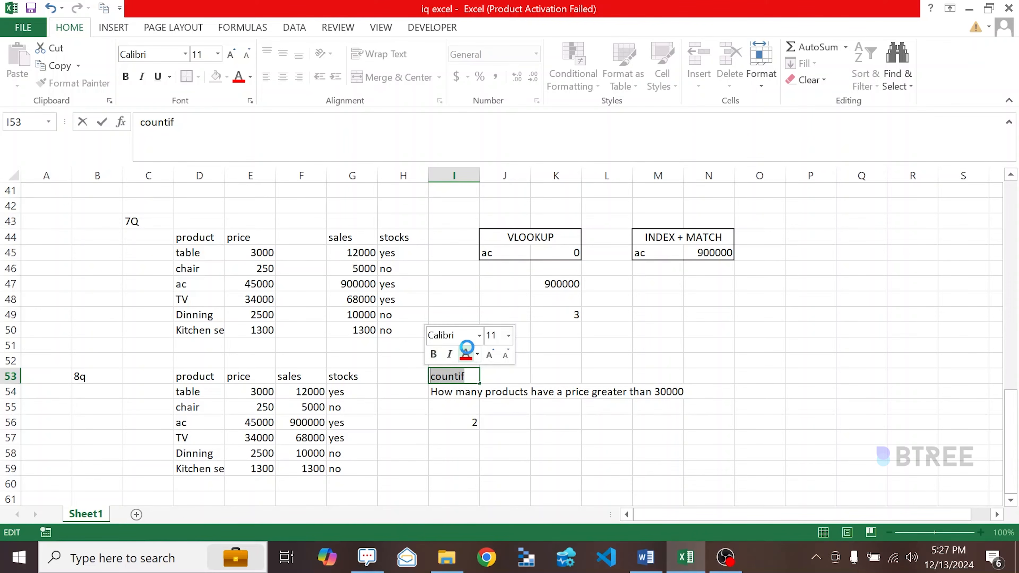
left_click(466, 354)
Enter the heading "countifs" in cell I58 and colour its text red
left_click(451, 450)
type("countifs")
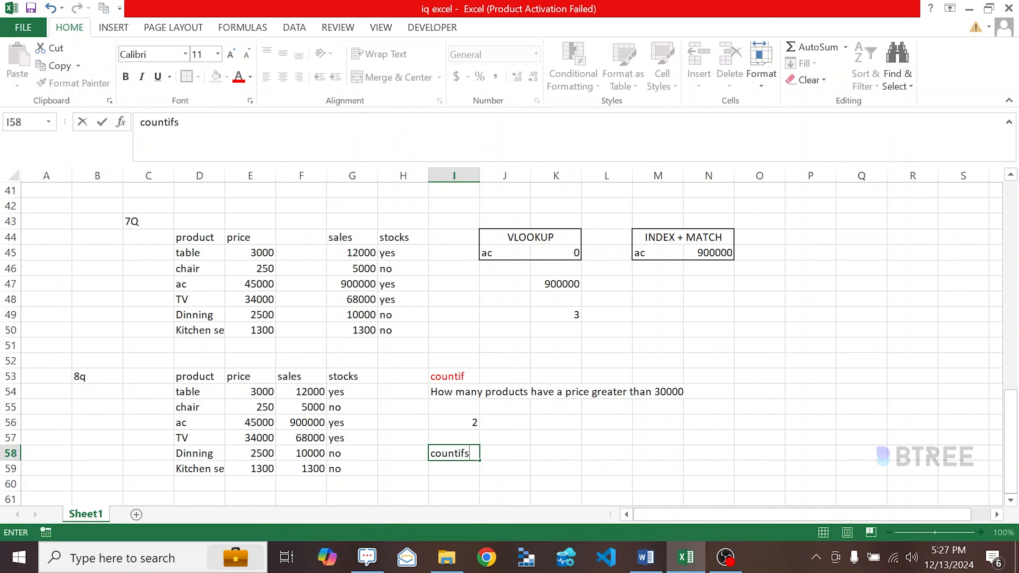
left_click_drag(470, 453, 421, 450)
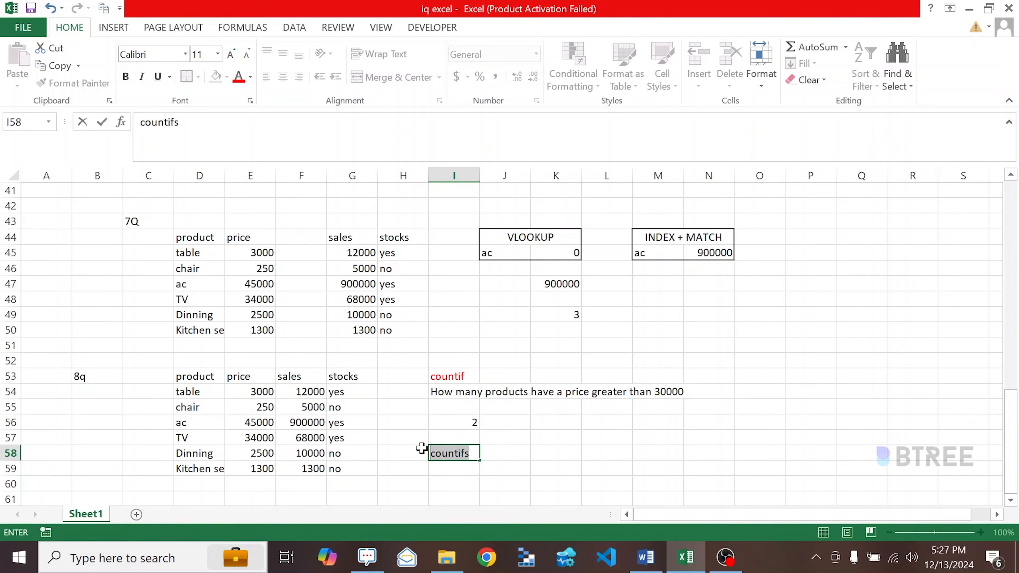
left_click(463, 426)
Begin a question in cell I59 under the countifs heading with the words "How many products have a price"
left_click(558, 480)
key("Down")
key("Down")
key("Down")
key("Down")
key("Down")
key("Down")
key("Down")
key("Down")
key("Down")
key("Down")
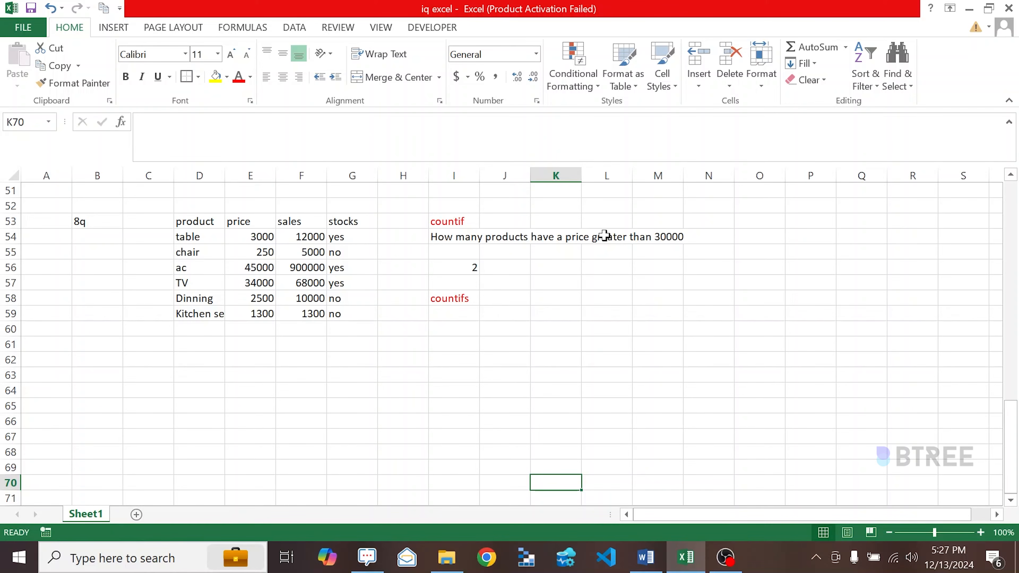
left_click(453, 316)
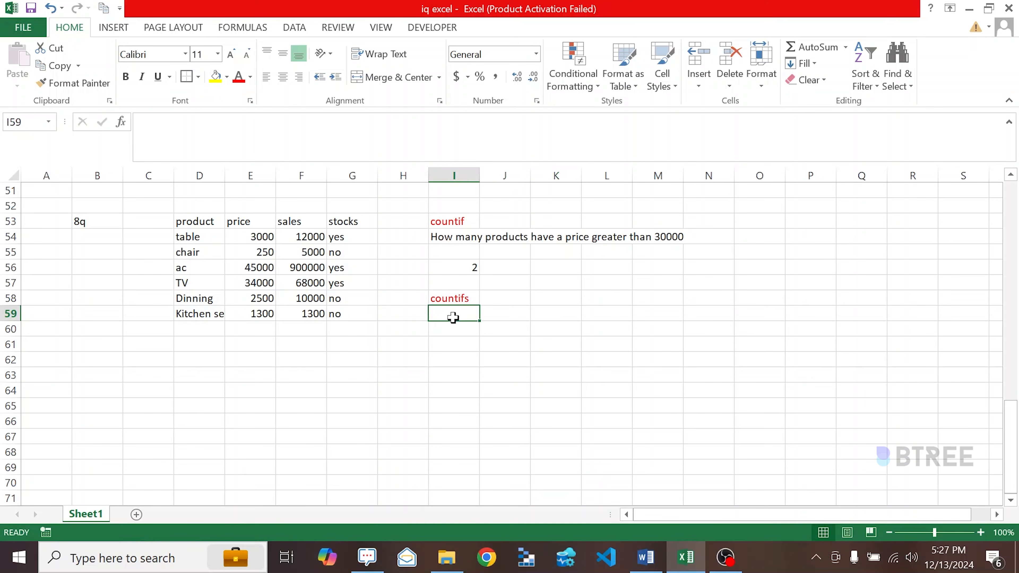
type("Ho")
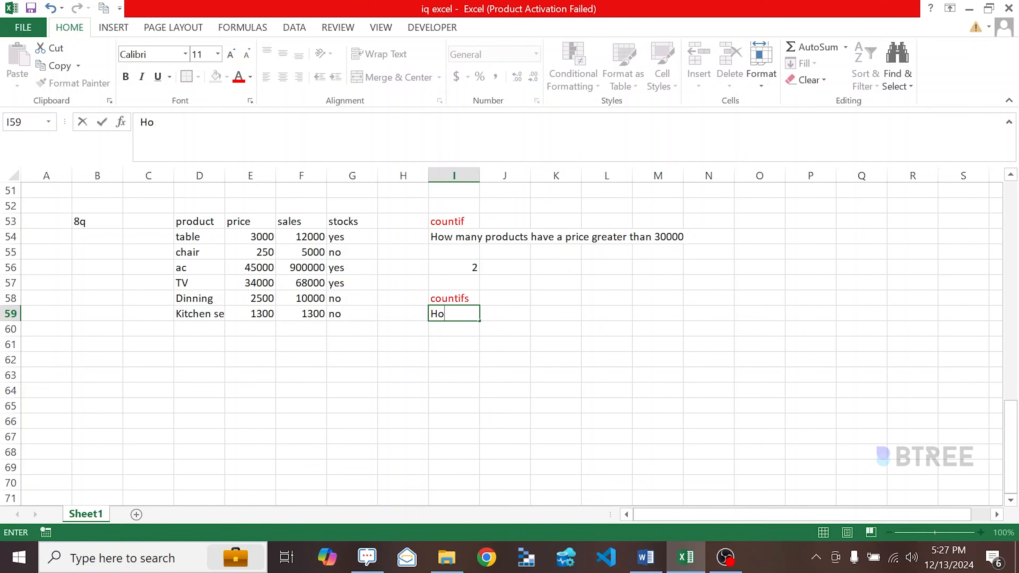
type("w many products")
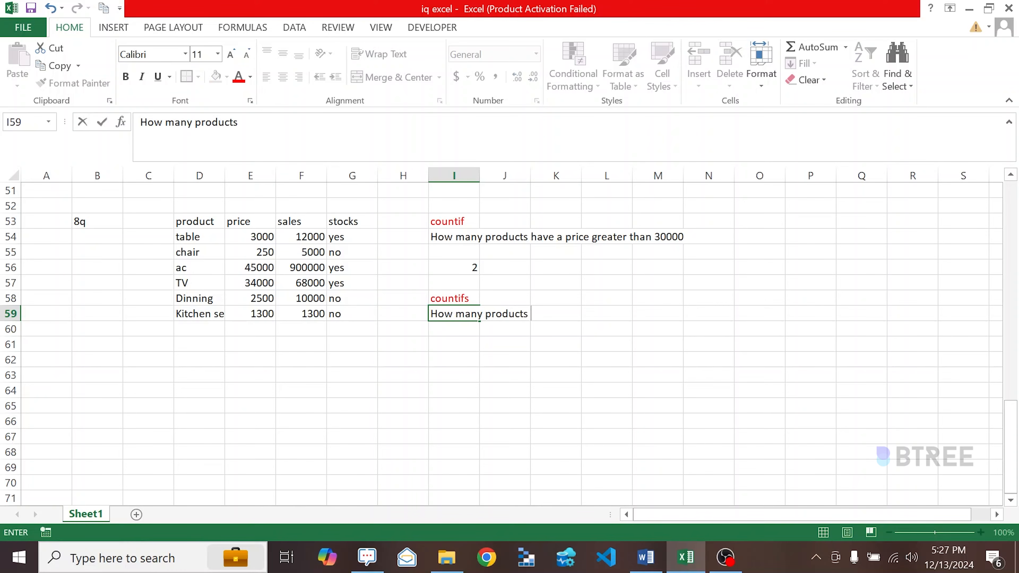
type(" have a price")
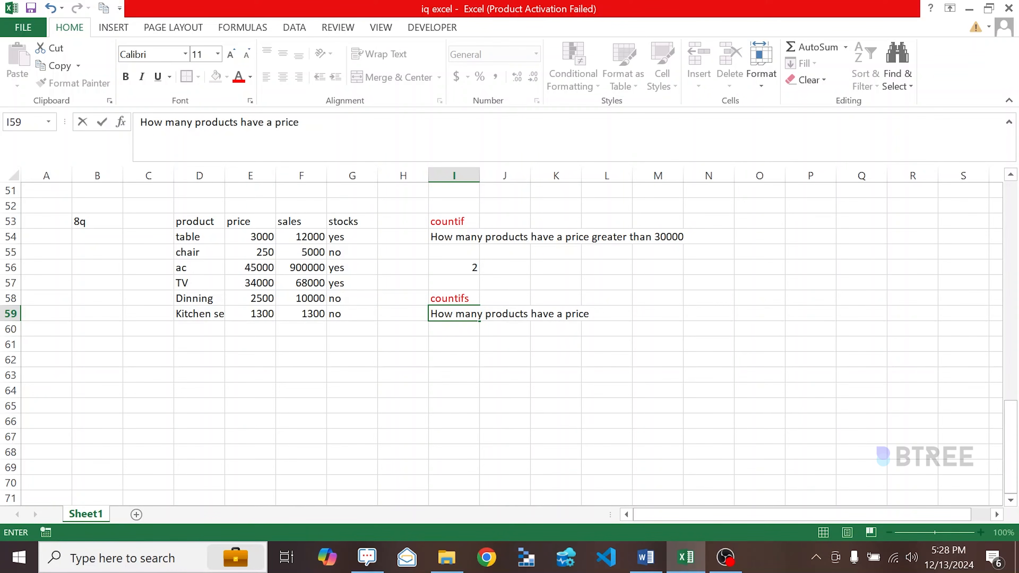
Reword the question in I59 to "How many products have a sales less than 15000 and are in stock?"
key("BackSpace")
key("BackSpace")
key("BackSpace")
key("BackSpace")
key("BackSpace")
key("BackSpace")
type("a")
key("BackSpace")
type("sales")
type("<")
key("BackSpace")
type("less than ")
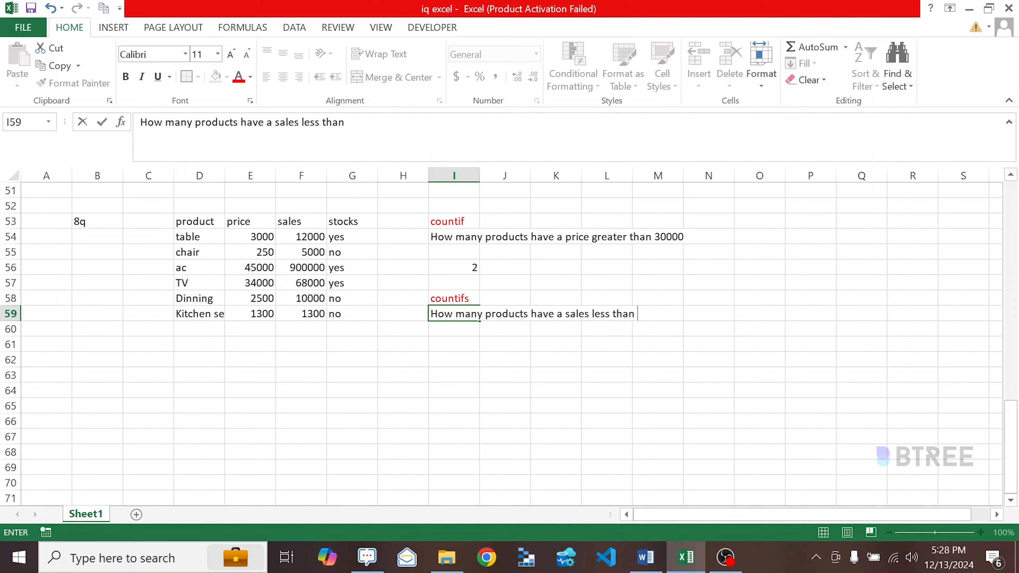
type("15000 and are")
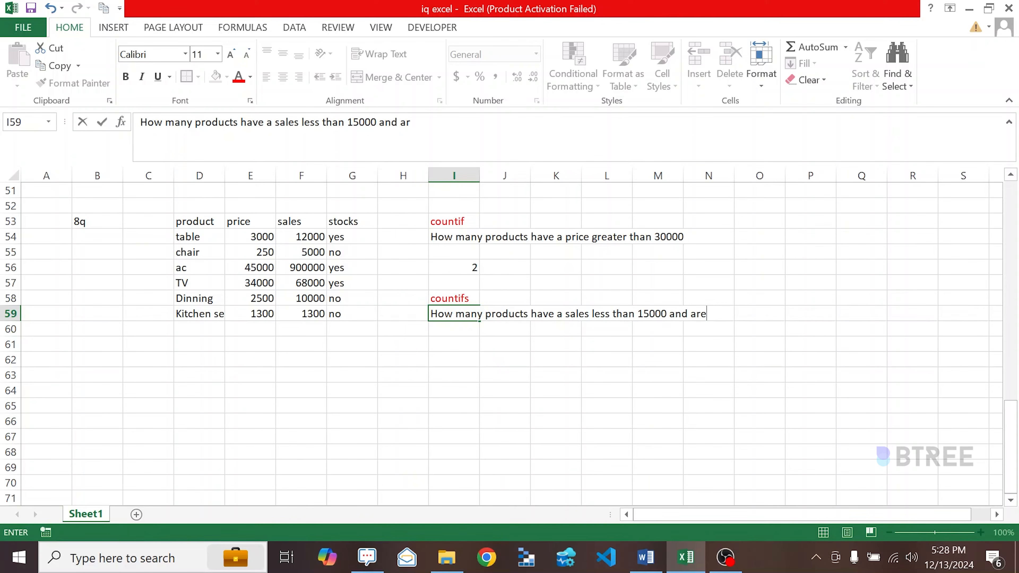
type(" in stock?")
key("Return")
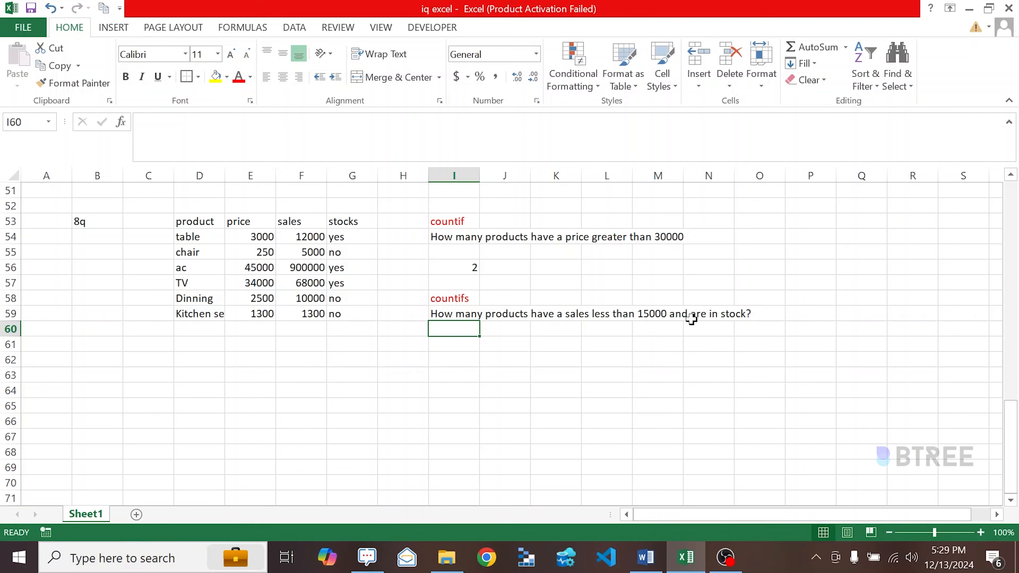
Start a COUNTIFS formula in cell I61 with the sales cells F54:F59 as first range and "<15000" as criterion
key("Down")
type("+")
key("BackSpace")
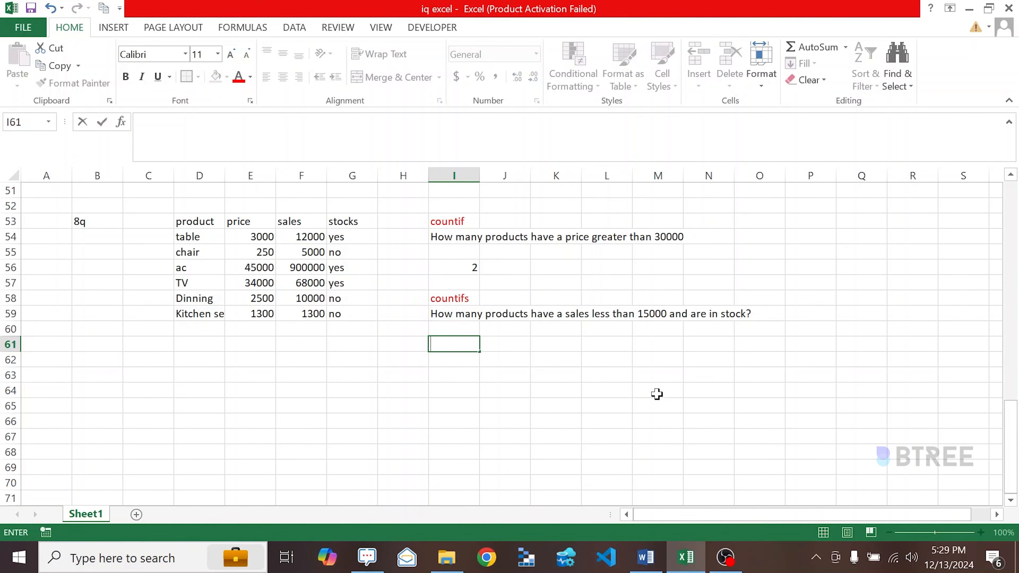
type("=coun")
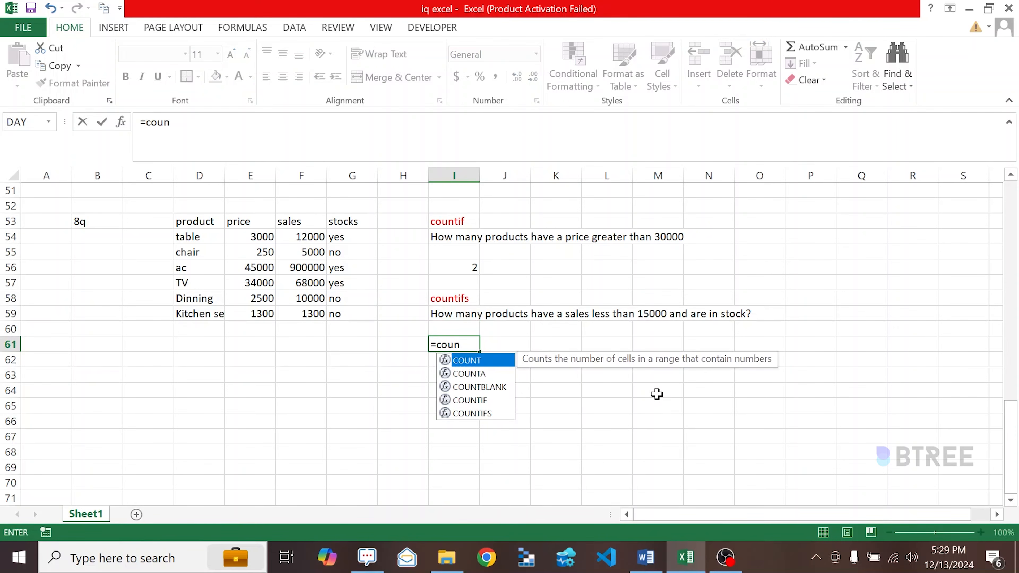
key("Down")
key("Down")
key("Down")
key("Down")
key("Tab")
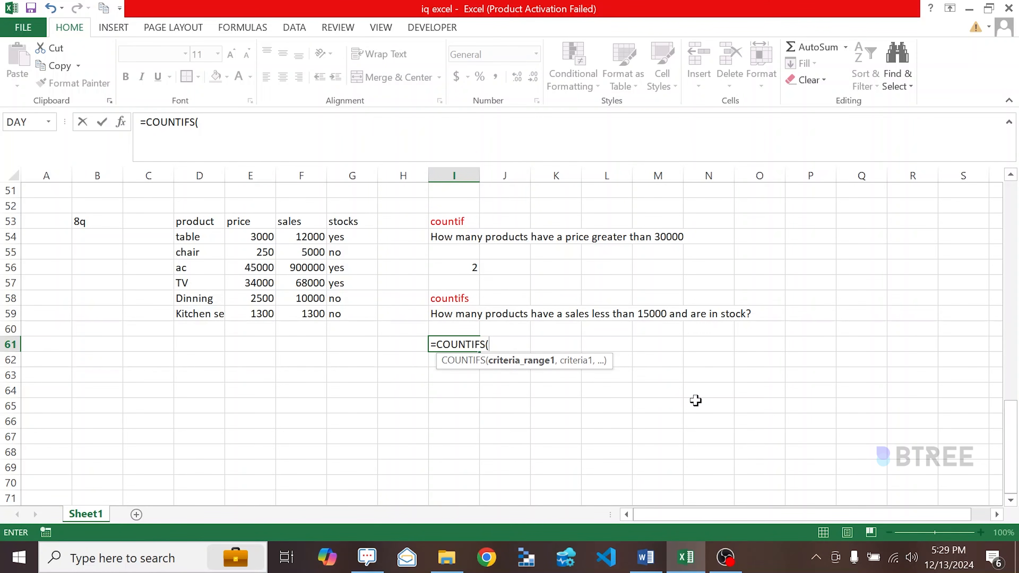
left_click(257, 235)
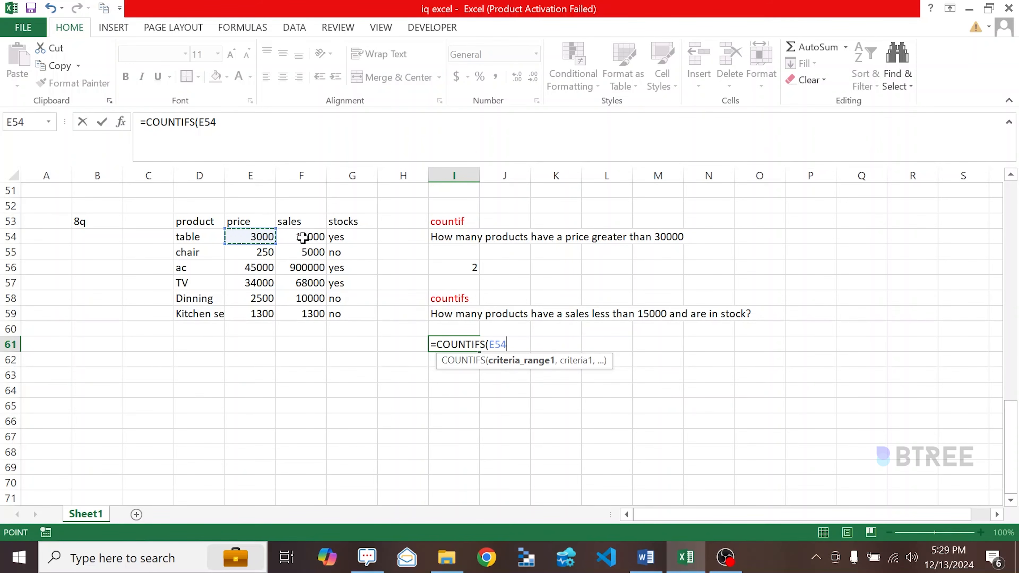
left_click_drag(302, 236, 306, 311)
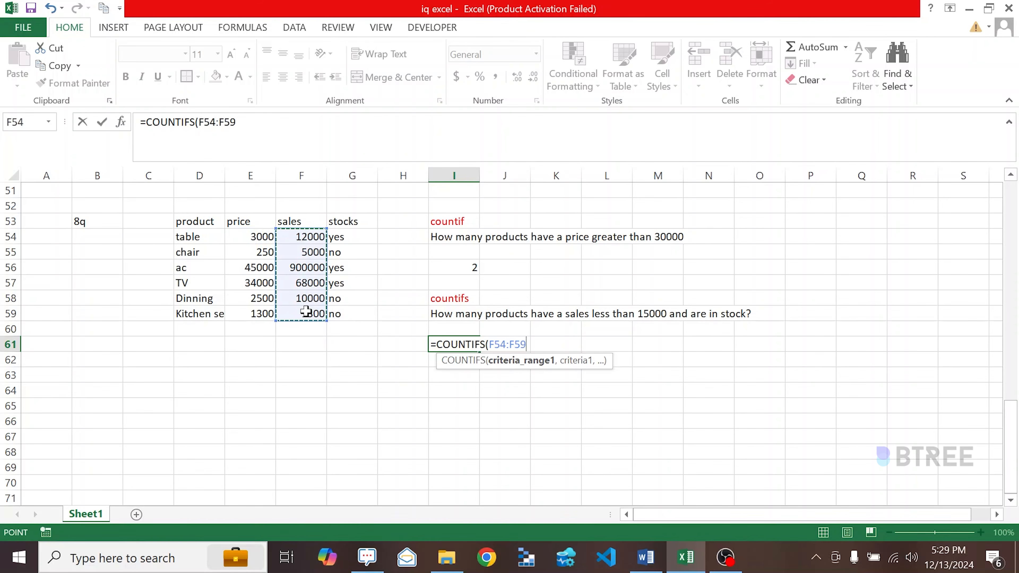
type(",")
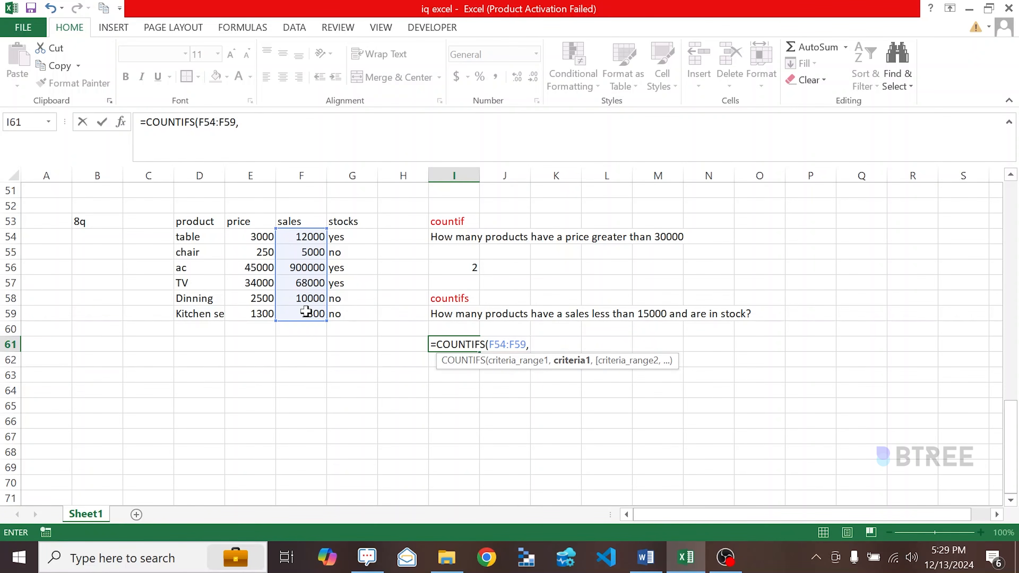
type("\"<15000\",")
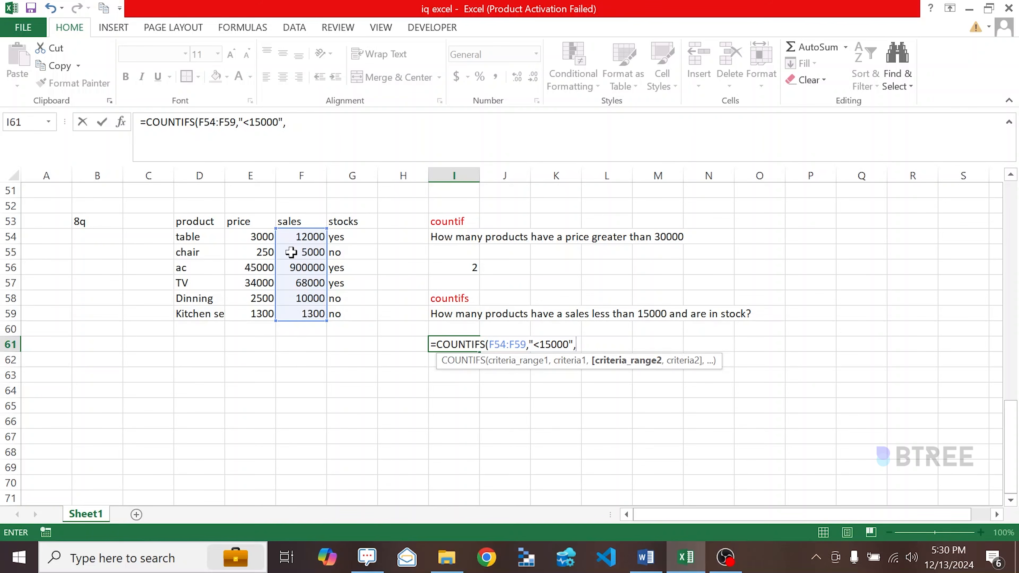
Complete the COUNTIFS formula in I61 with the stocks cells G54:G59 as second range and "YES" as criterion
left_click_drag(345, 237, 352, 314)
type(",")
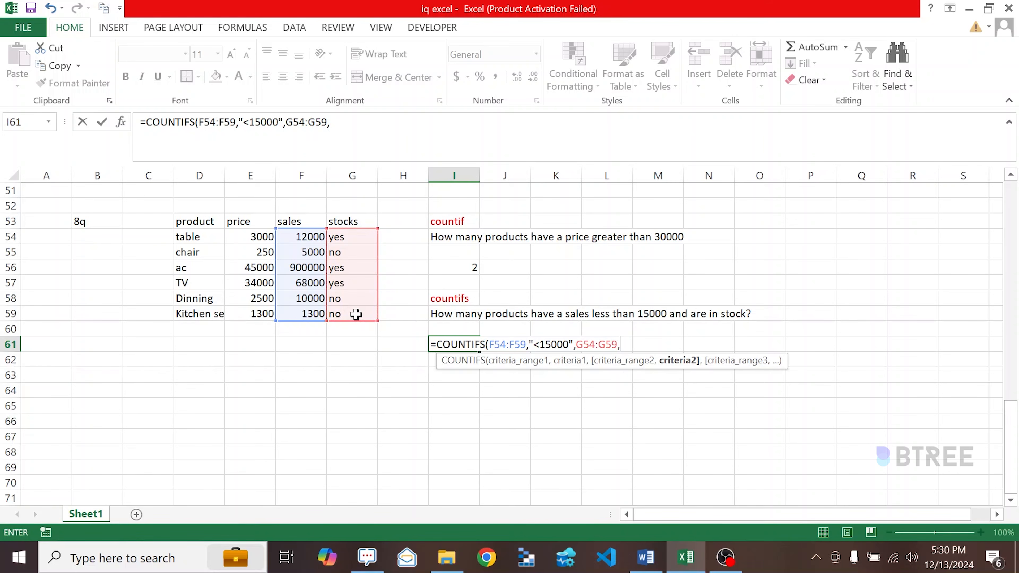
type("\"")
type("=")
type("Yes")
key("BackSpace")
key("BackSpace")
key("BackSpace")
key("BackSpace")
type("yes\"")
double_click(627, 345)
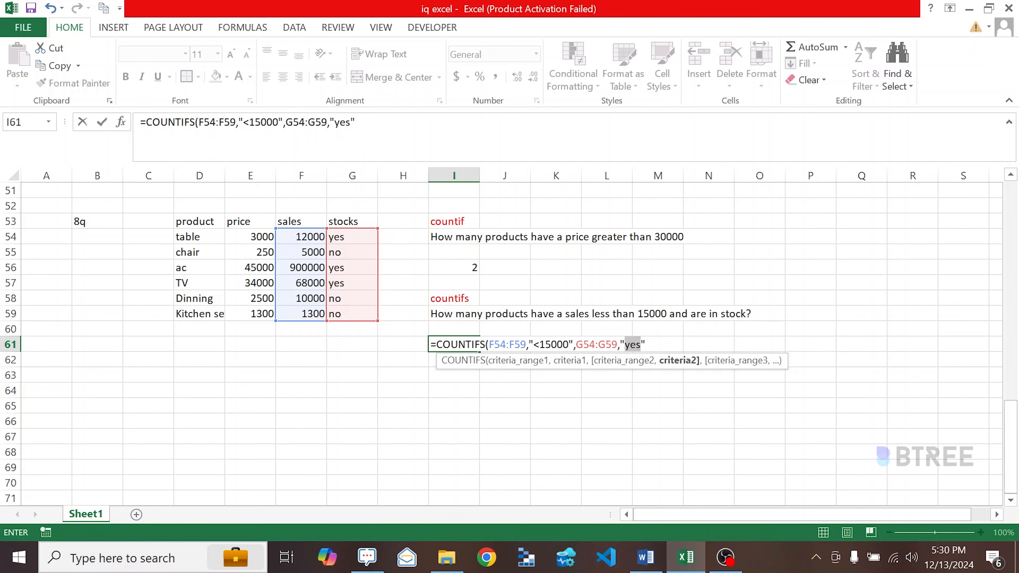
type("YES")
type(")")
key("Return")
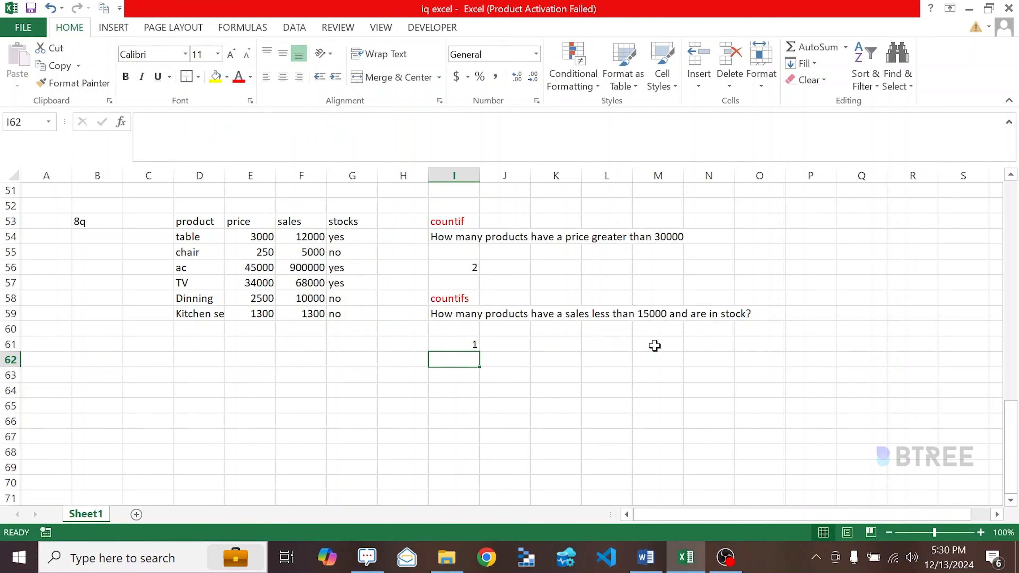
Check the COUNTIFS result against the sales and stocks values of the chair, Dinning, Kitchen set and table rows
left_click(321, 254)
left_click(350, 254)
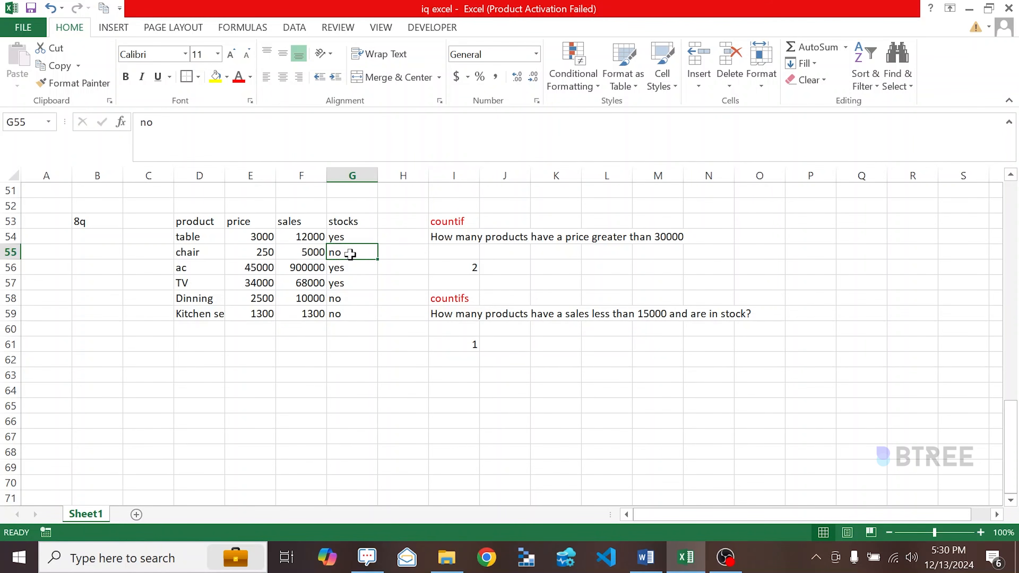
left_click(319, 311)
left_click(348, 298)
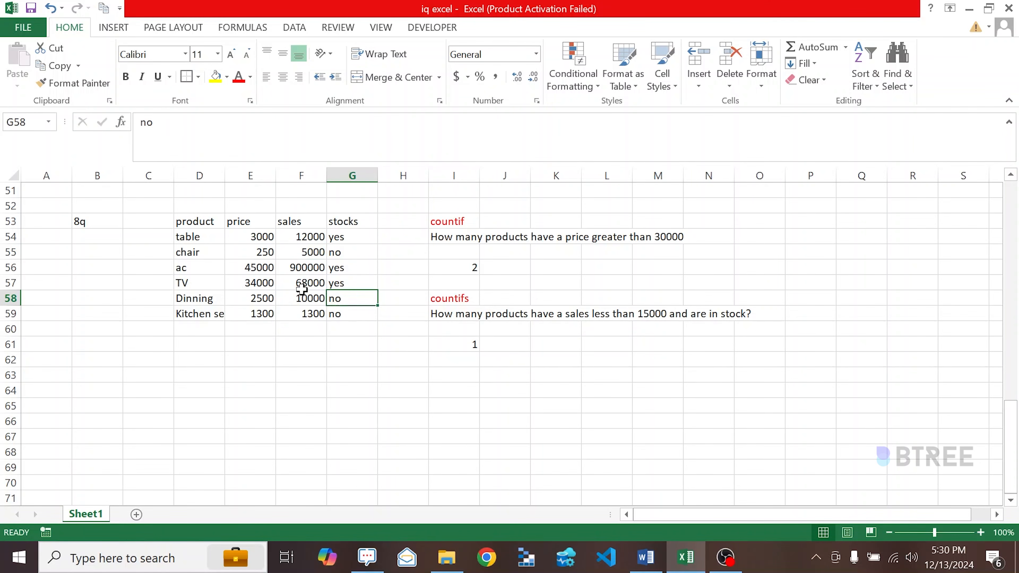
left_click(302, 305)
left_click(309, 314)
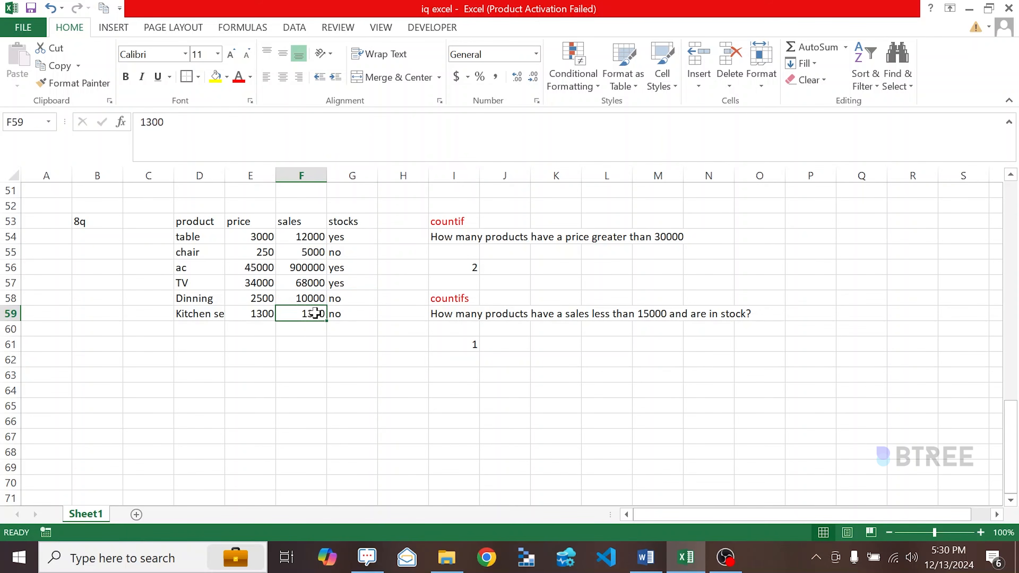
left_click(335, 313)
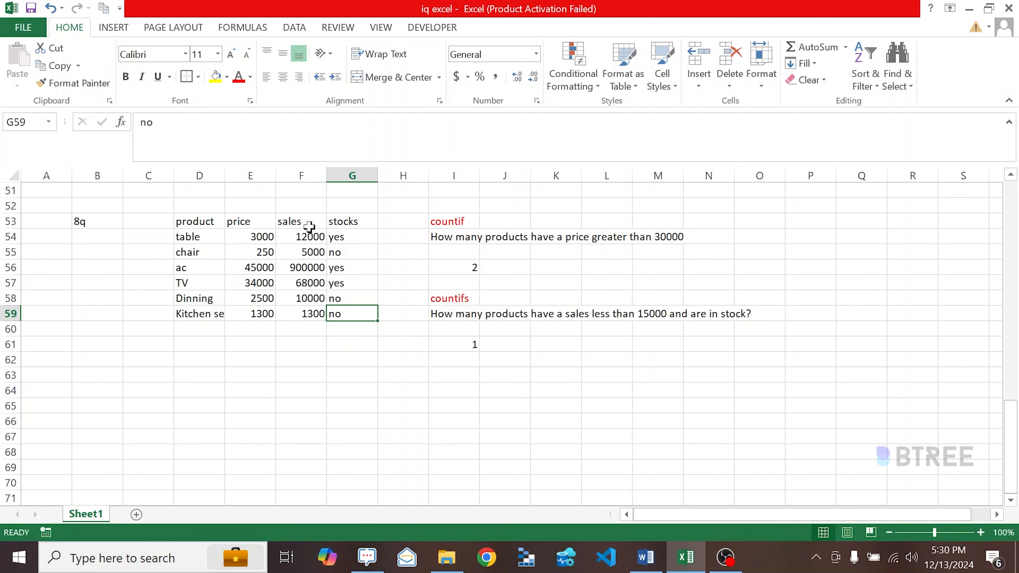
left_click_drag(303, 237, 366, 237)
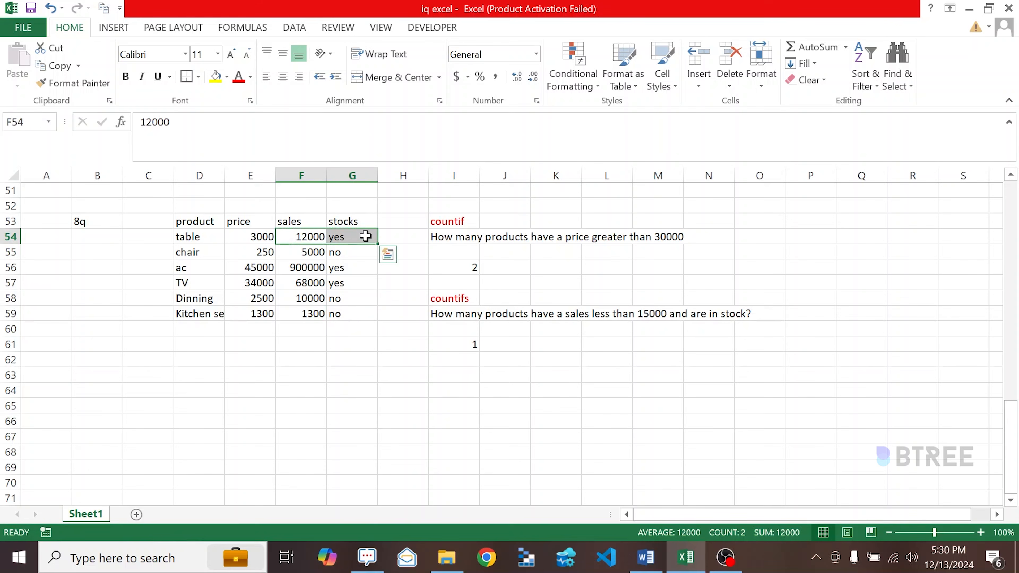
Change the stocks criterion of the COUNTIFS formula in I61 to "NO"
left_click(452, 343)
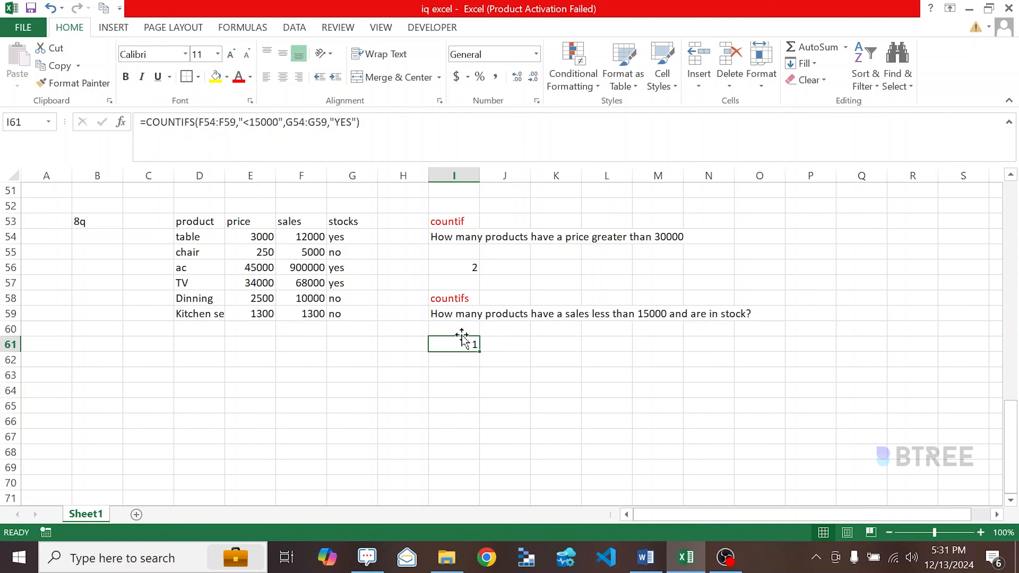
double_click(462, 344)
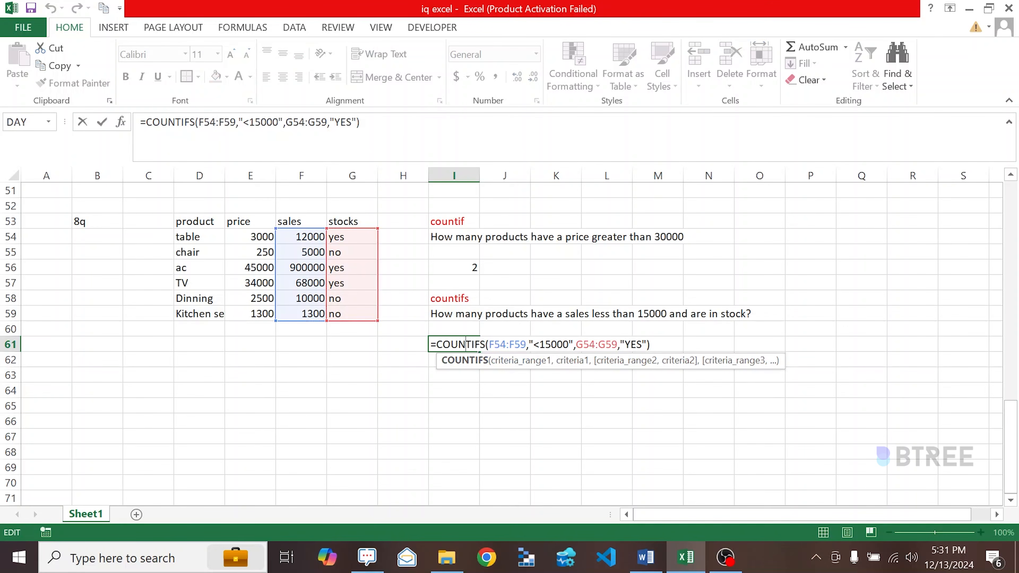
left_click_drag(620, 344, 646, 344)
type("\"NO")
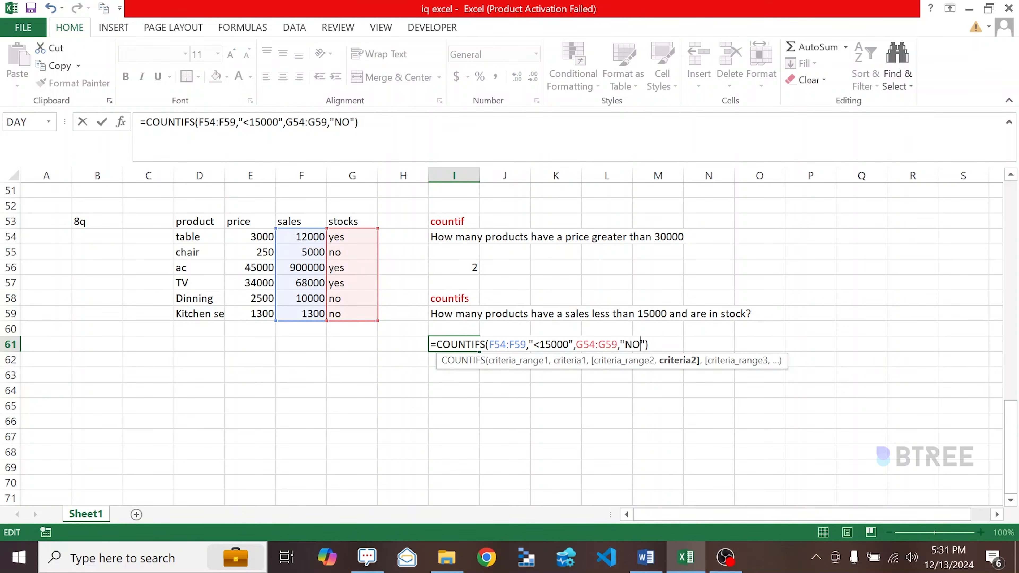
key("Return")
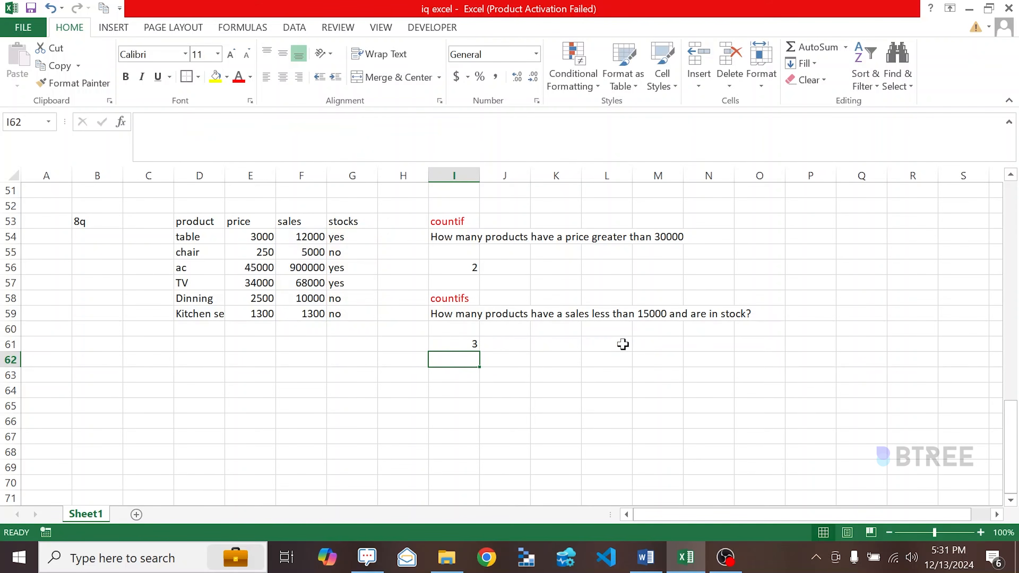
Insert "NOT" before "in stock?" in the question in cell I59
left_click(713, 315)
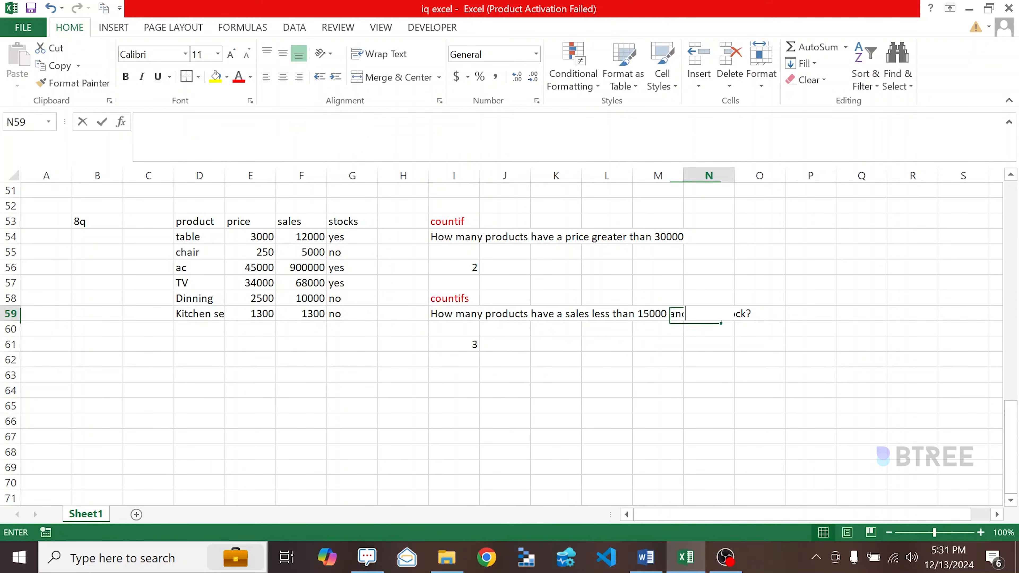
double_click(471, 313)
left_click(438, 122)
type("NOT")
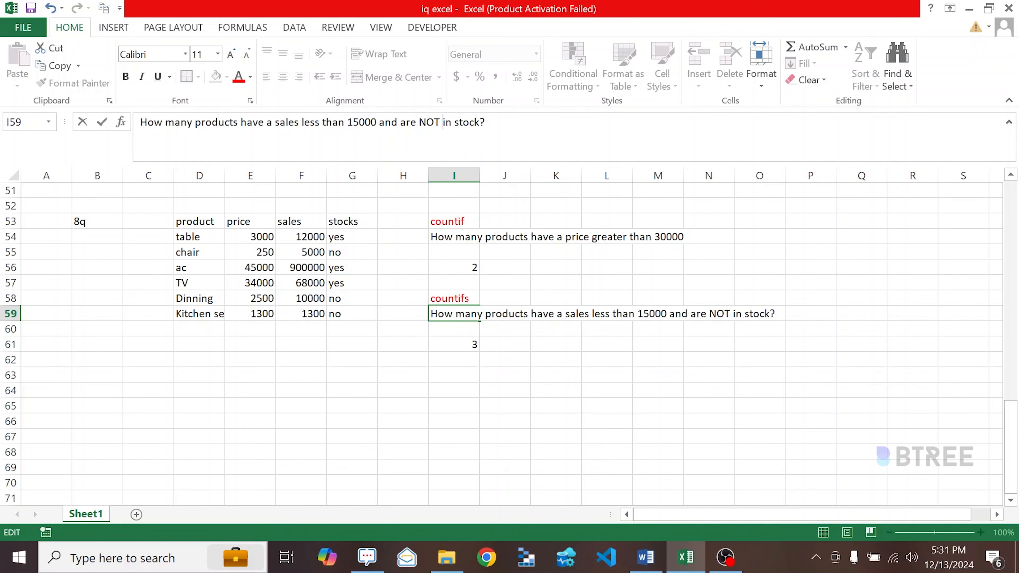
key("Return")
left_click(586, 374)
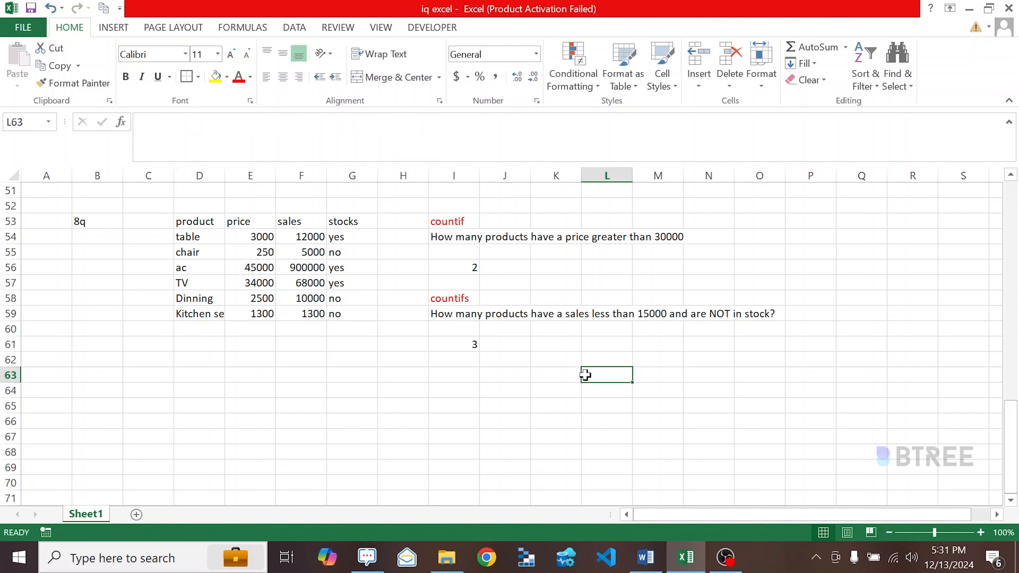